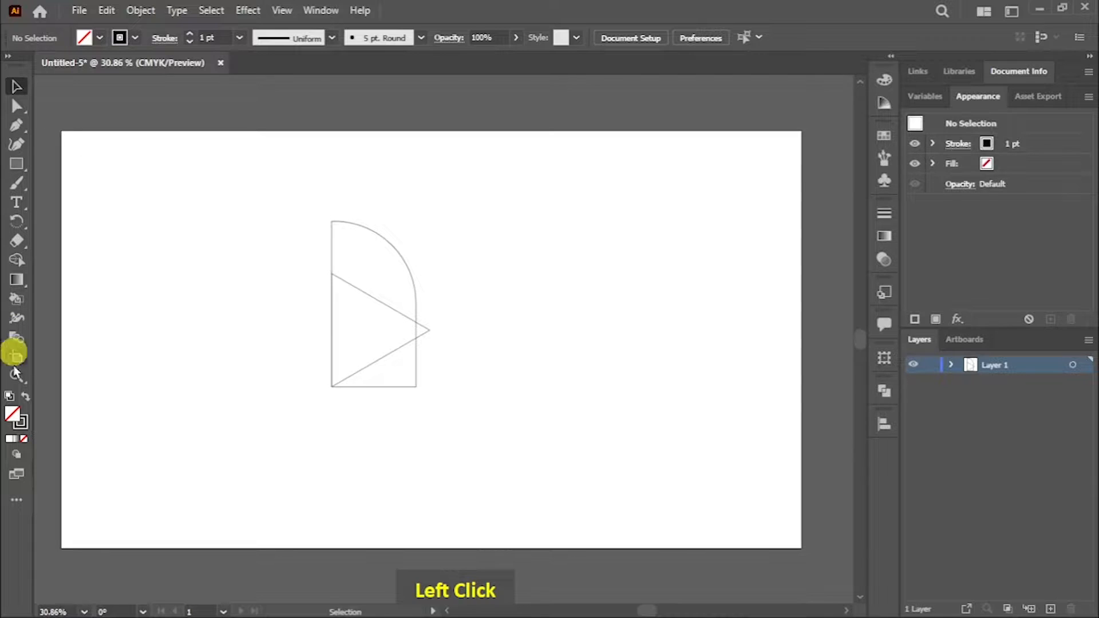
Step: Examine the shared lower-left corner of the triangle and the round-cornered rectangle at high magnification
drag(355, 388, 710, 537)
drag(510, 476, 407, 272)
drag(466, 381, 632, 429)
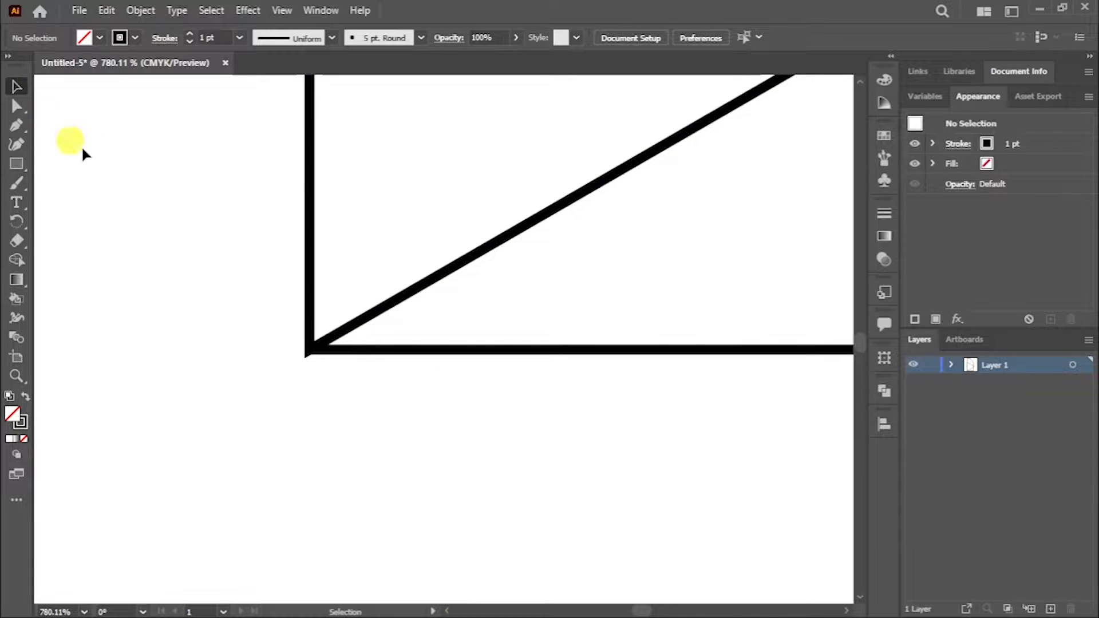
click(16, 376)
drag(497, 358, 117, 103)
key(space)
drag(495, 247, 411, 340)
click(18, 88)
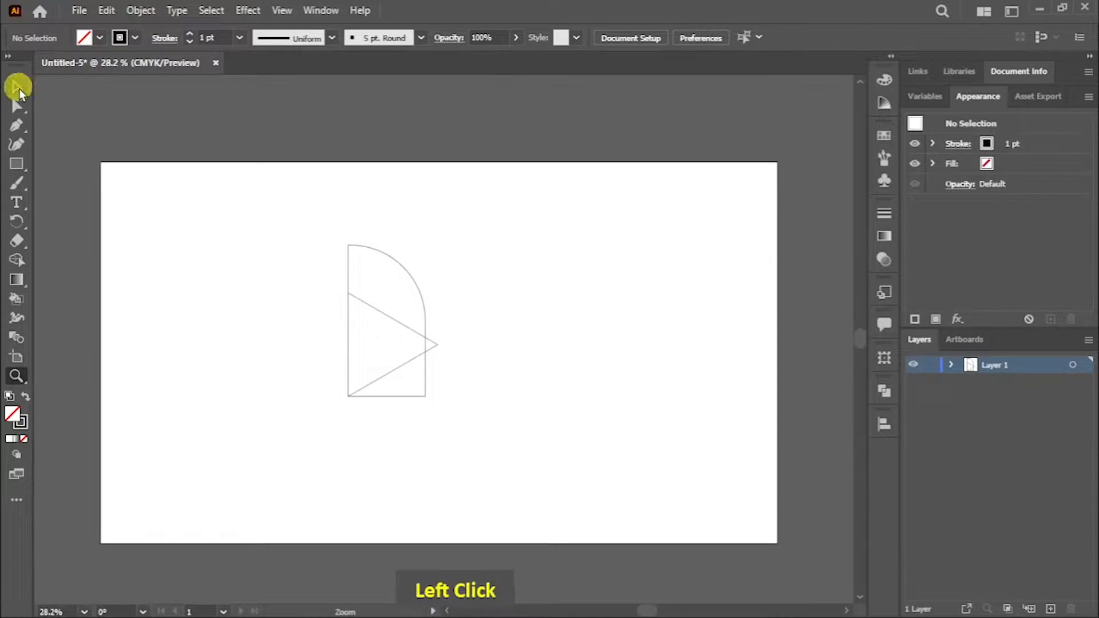
Step: Copy the round-cornered rectangle and paste the copy in place
click(421, 294)
click(106, 10)
click(360, 96)
click(106, 10)
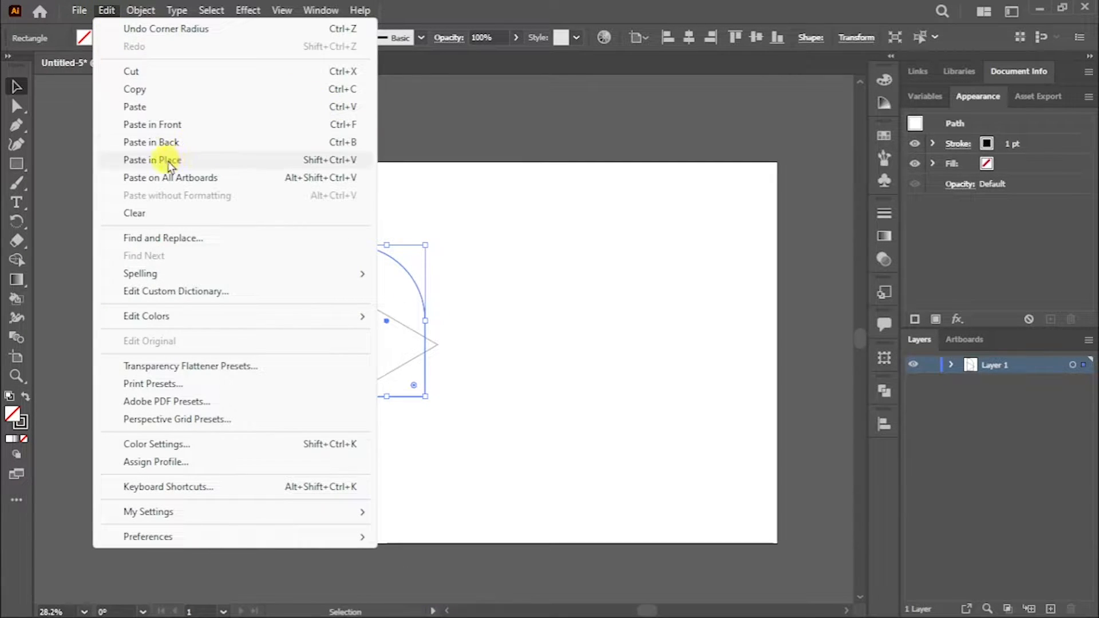
click(350, 162)
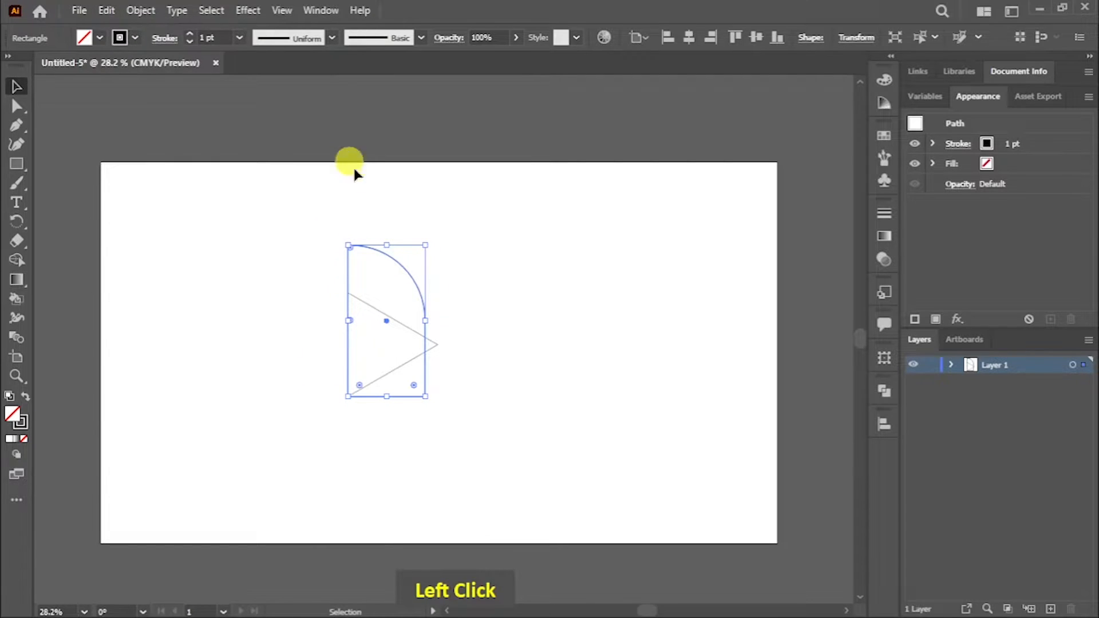
Step: Rotate the pasted rectangle copy to 238°
click(885, 362)
double_click(727, 489)
key(Down)
key(Down)
key(Down)
key(Down)
key(Down)
key(Down)
key(Down)
key(Down)
key(Down)
key(Down)
key(Down)
key(Down)
key(Down)
key(Down)
key(Down)
key(Down)
key(Down)
key(Down)
key(Down)
key(Down)
key(Down)
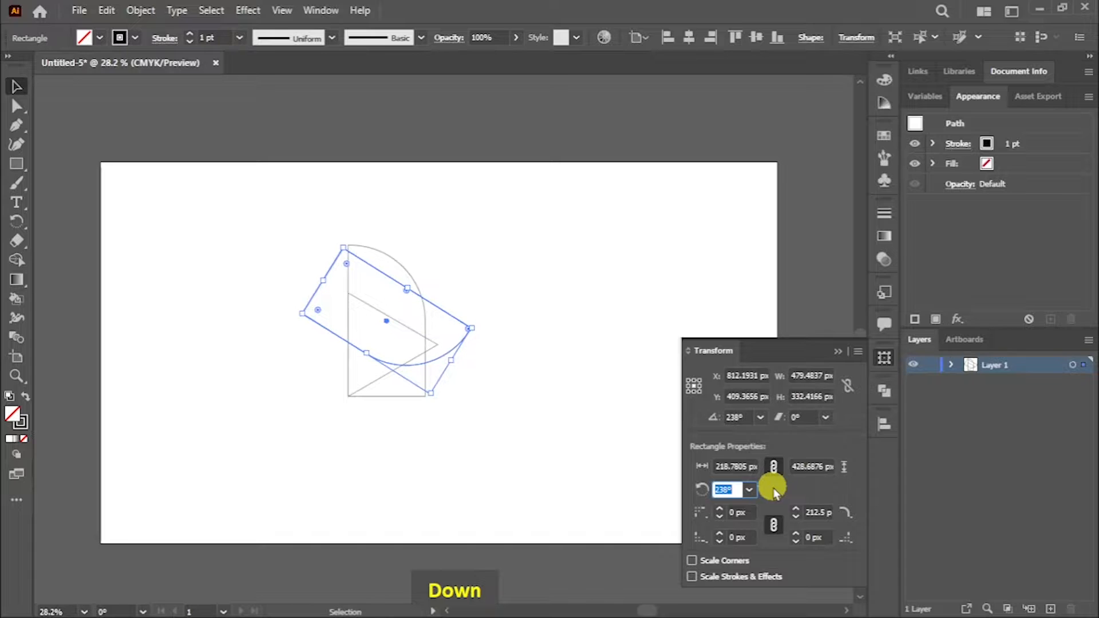
Step: Move the rotated rectangle copy so its upper corner sits at the triangle's top vertex
drag(393, 279, 400, 310)
click(400, 311)
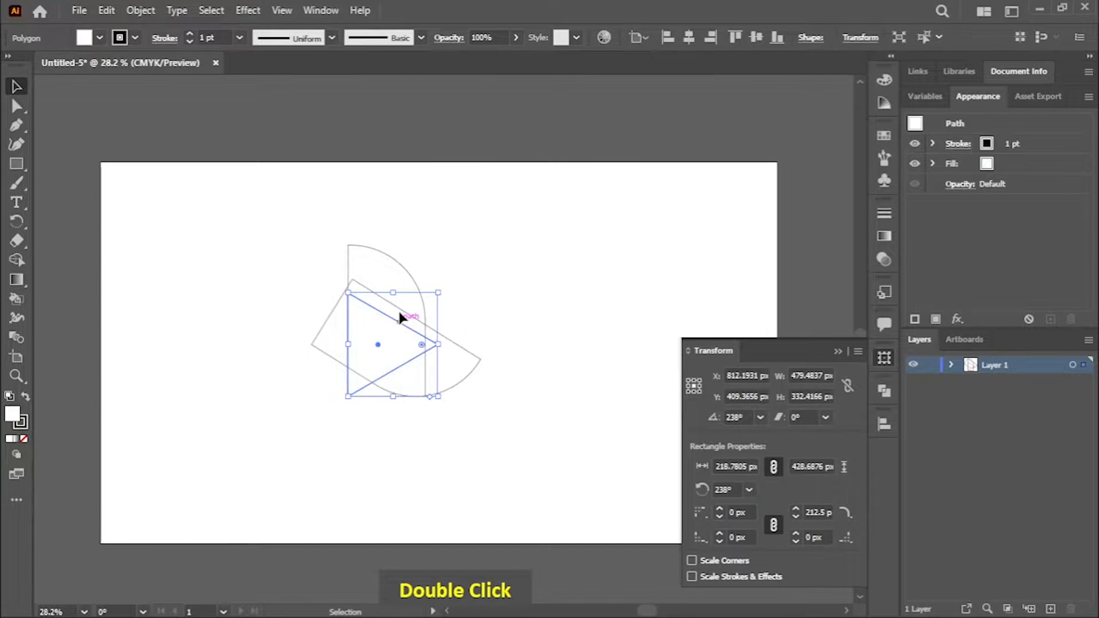
click(456, 317)
drag(448, 337, 445, 352)
Step: Set the rectangle copy's angle to 240° and move its corner back onto the triangle's top vertex
click(16, 376)
drag(346, 293, 624, 438)
drag(271, 247, 303, 272)
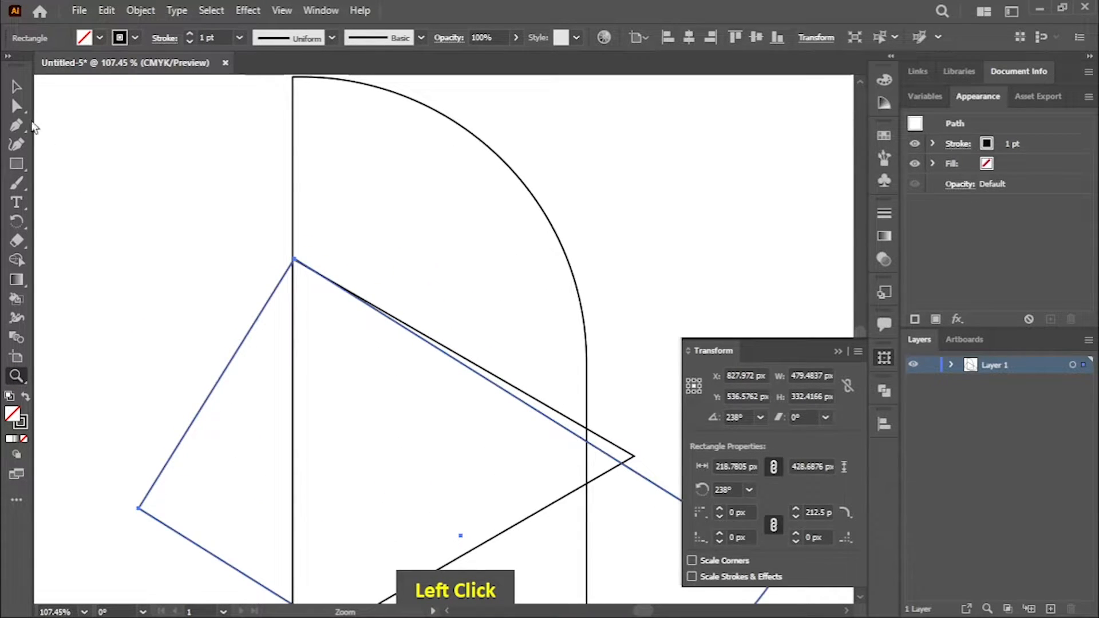
click(16, 86)
key(Up)
key(Up)
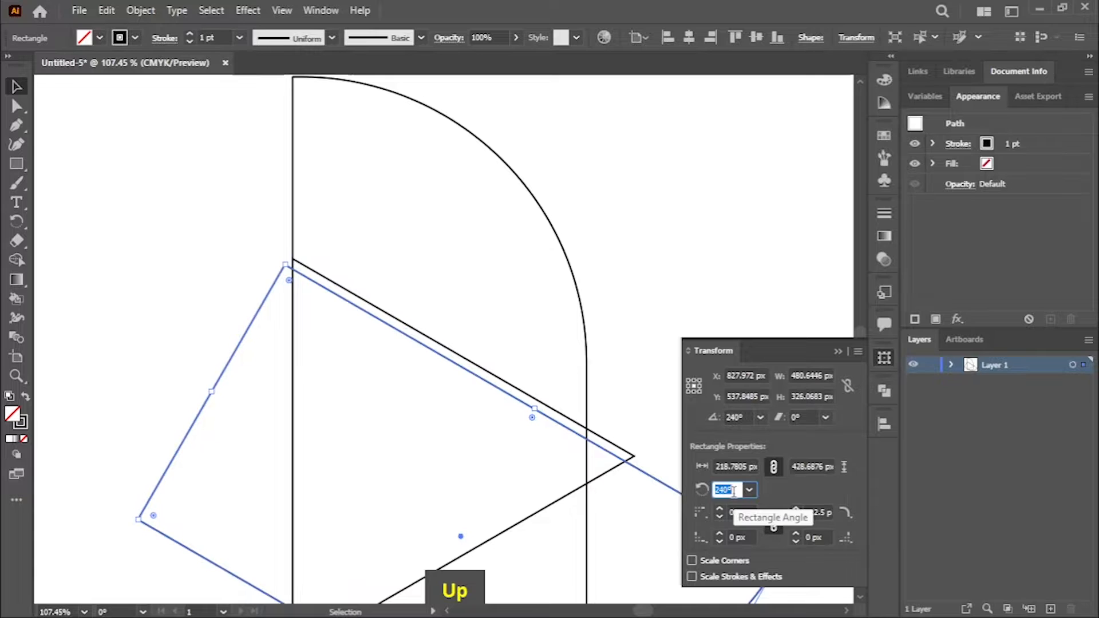
drag(254, 327, 260, 324)
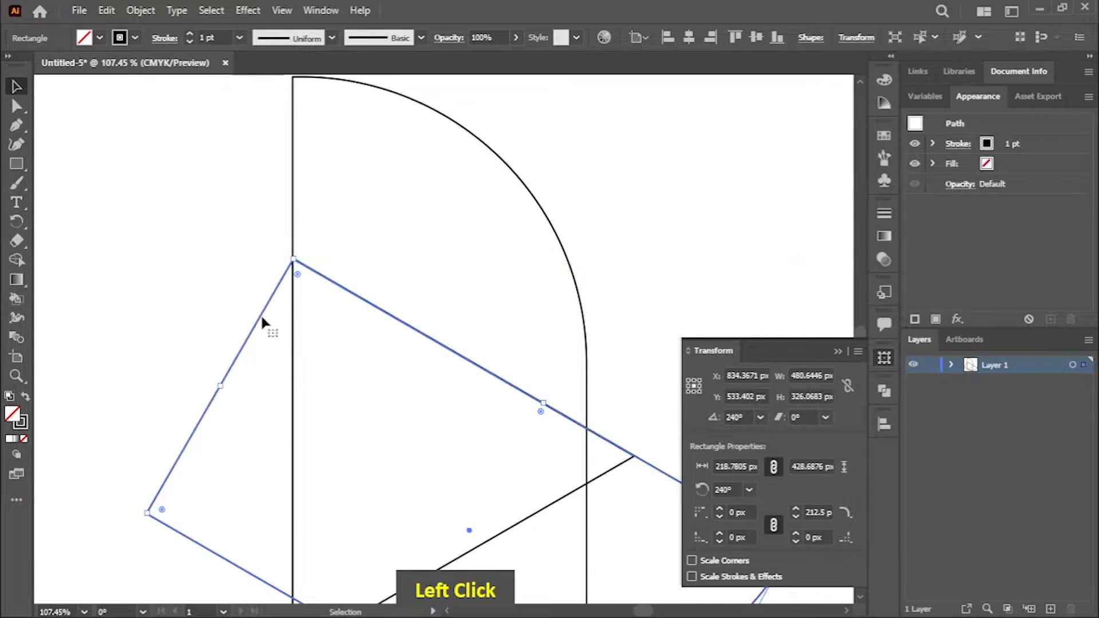
Step: Fine-adjust the 240° rectangle's position so its corner coincides exactly with the triangle's top vertex
click(15, 380)
drag(273, 220, 381, 357)
key(space)
drag(269, 241, 435, 395)
key(space)
click(16, 85)
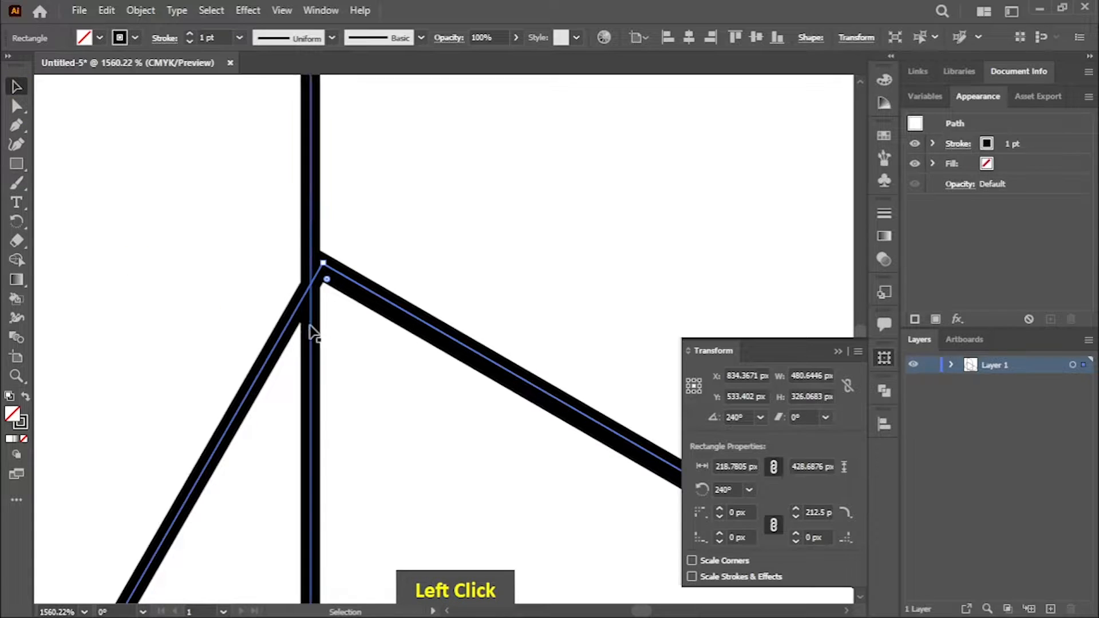
drag(290, 322, 275, 323)
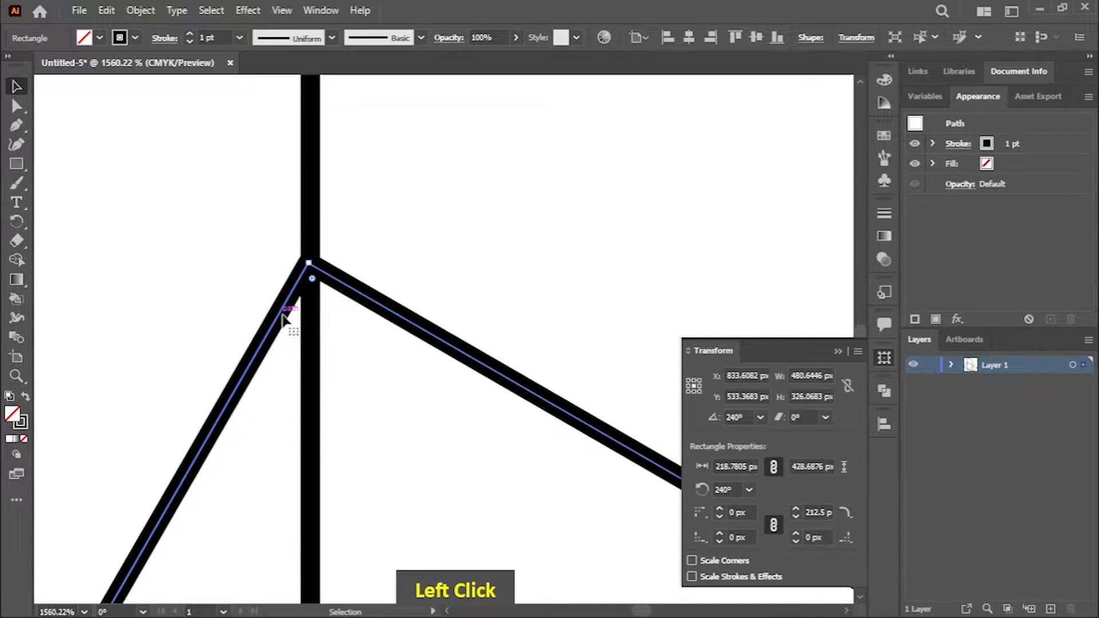
click(288, 315)
drag(276, 316, 286, 318)
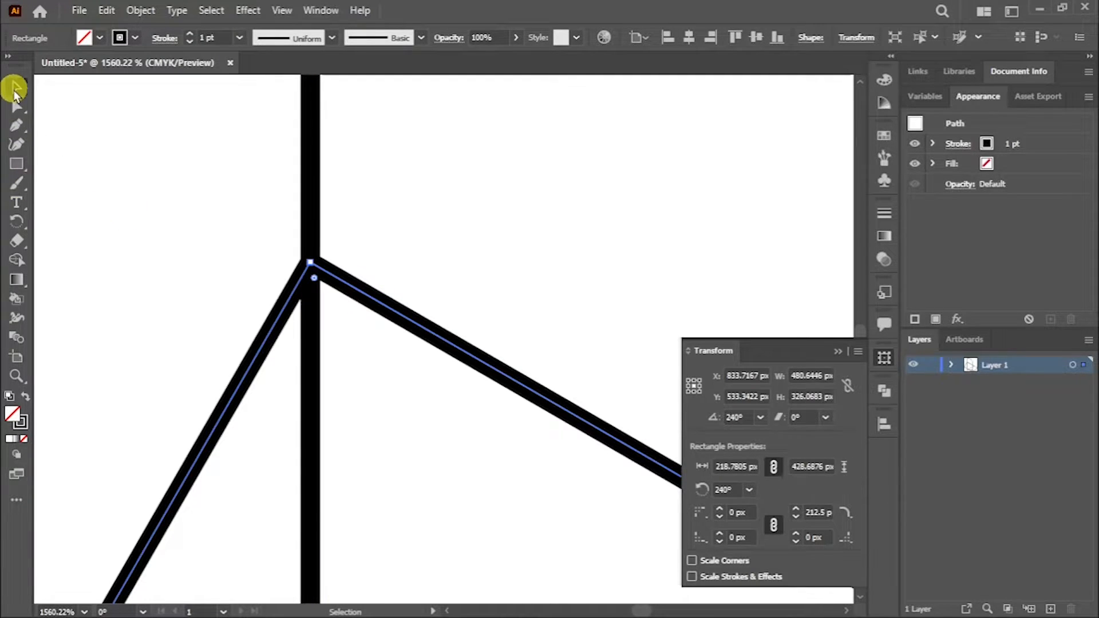
Step: Paste another copy of the round-cornered rectangle in place and rotate it to 118°
click(19, 376)
drag(363, 401, 255, 215)
drag(292, 375, 264, 262)
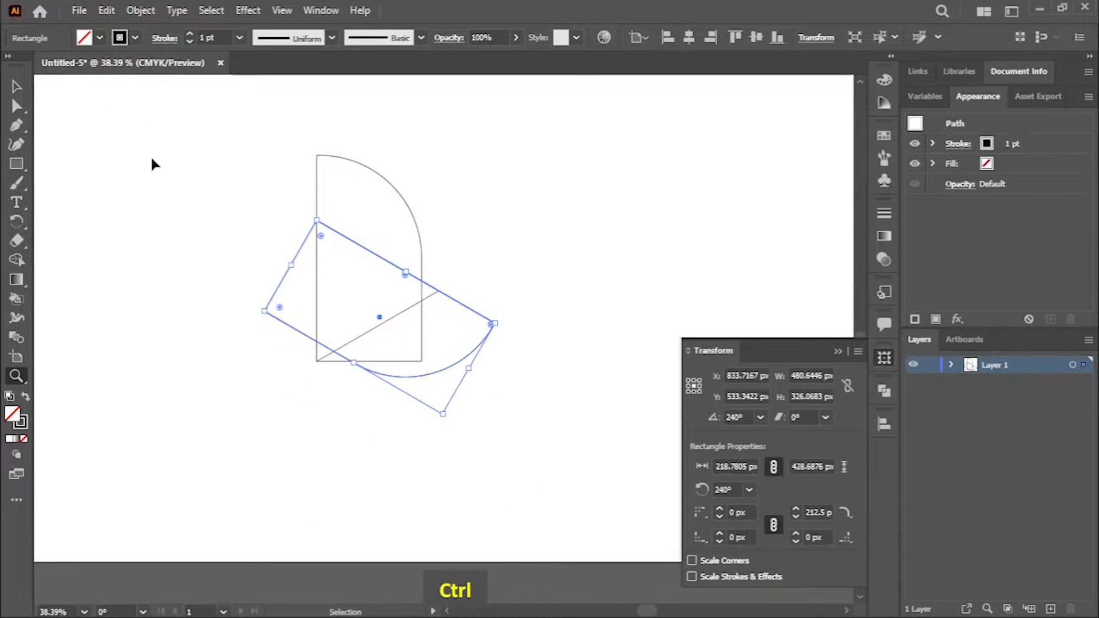
key(ctrl+shift+v)
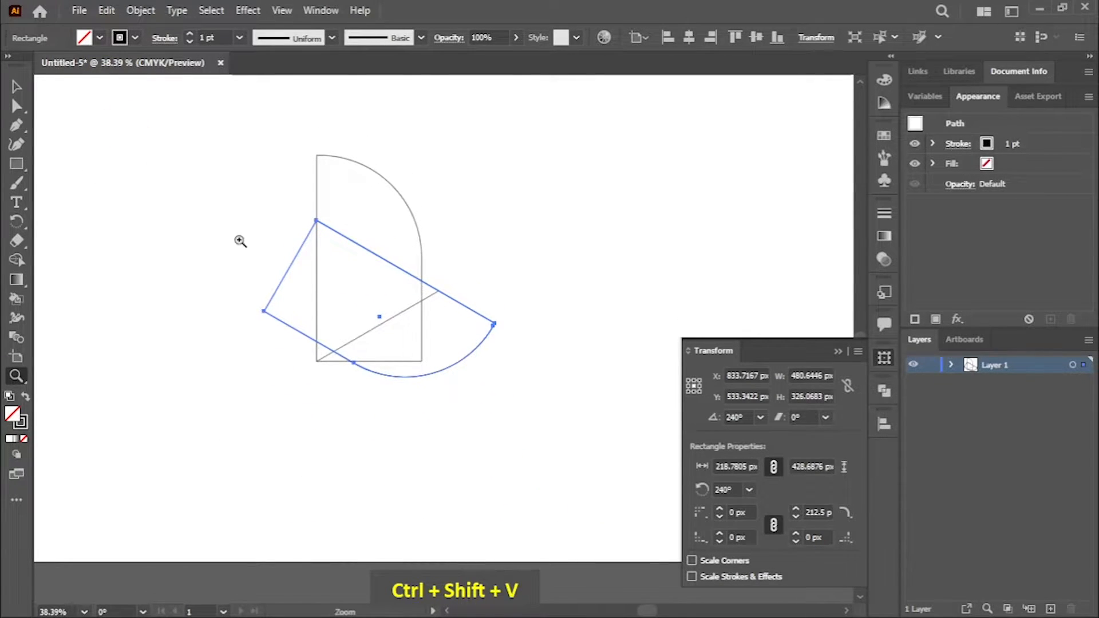
click(726, 490)
key(Up)
key(Up)
key(Down)
key(Down)
key(Down)
key(Down)
key(Down)
key(Down)
key(Down)
key(Down)
key(Down)
key(Down)
key(Down)
key(Down)
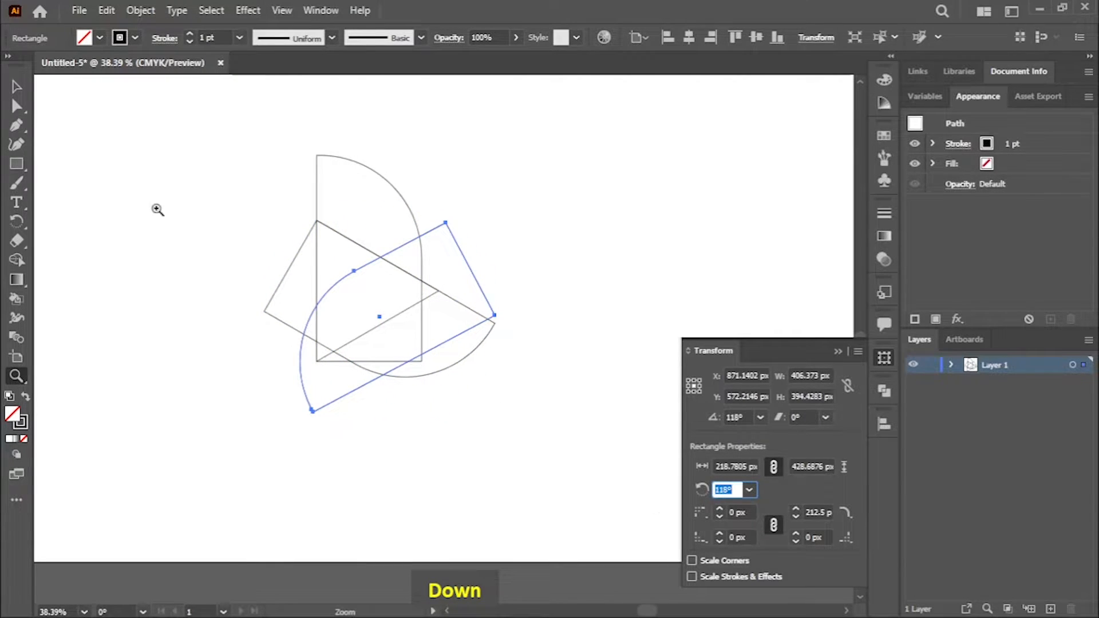
Step: Set the second copy's angle to 120° and move it against the triangle's lower slanted edge
click(16, 86)
drag(383, 343, 383, 328)
click(724, 490)
key(Down)
key(Up)
key(Up)
key(Up)
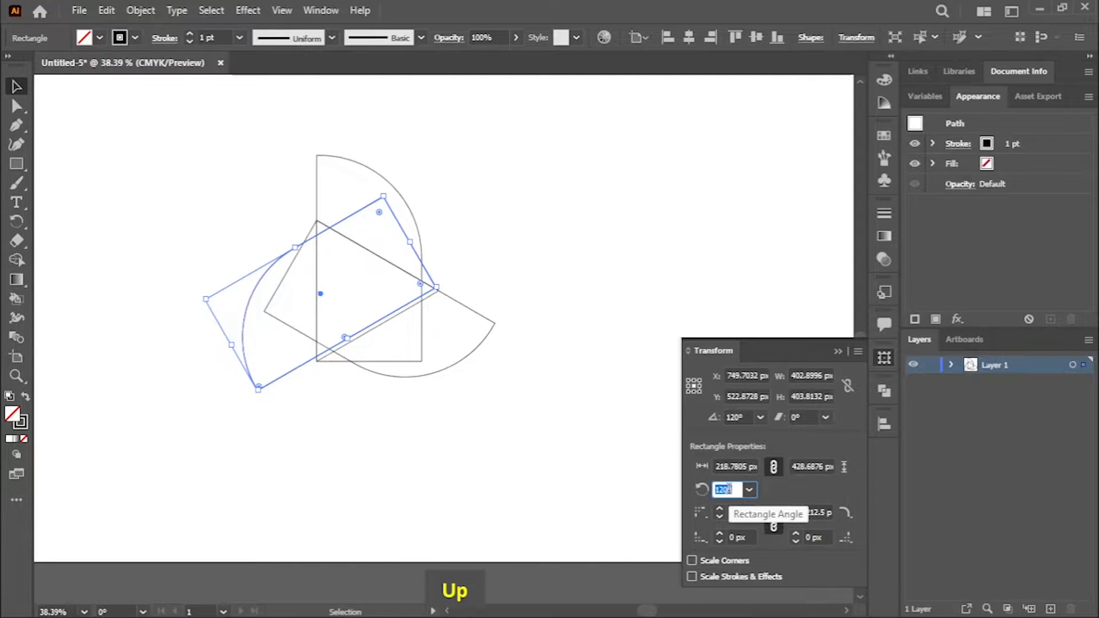
drag(380, 314, 380, 316)
click(550, 324)
drag(296, 368, 300, 377)
Step: Align the 120° rectangle's corner exactly with the triangle's right vertex, and deselect it
click(16, 377)
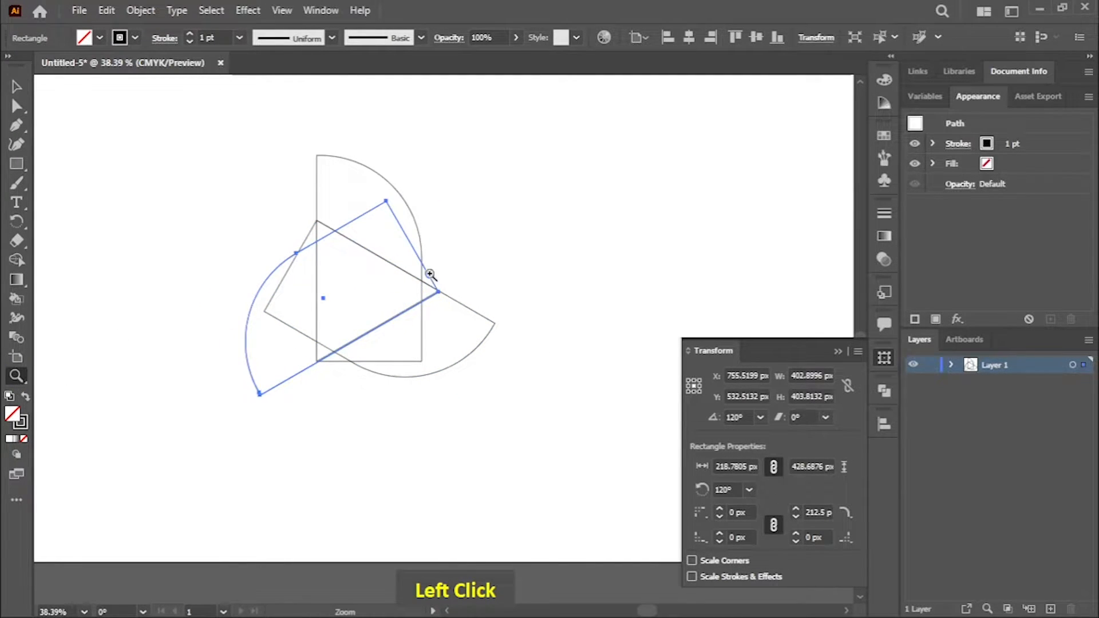
drag(429, 277, 643, 462)
drag(453, 302, 432, 396)
key(space)
click(16, 88)
drag(347, 350, 383, 358)
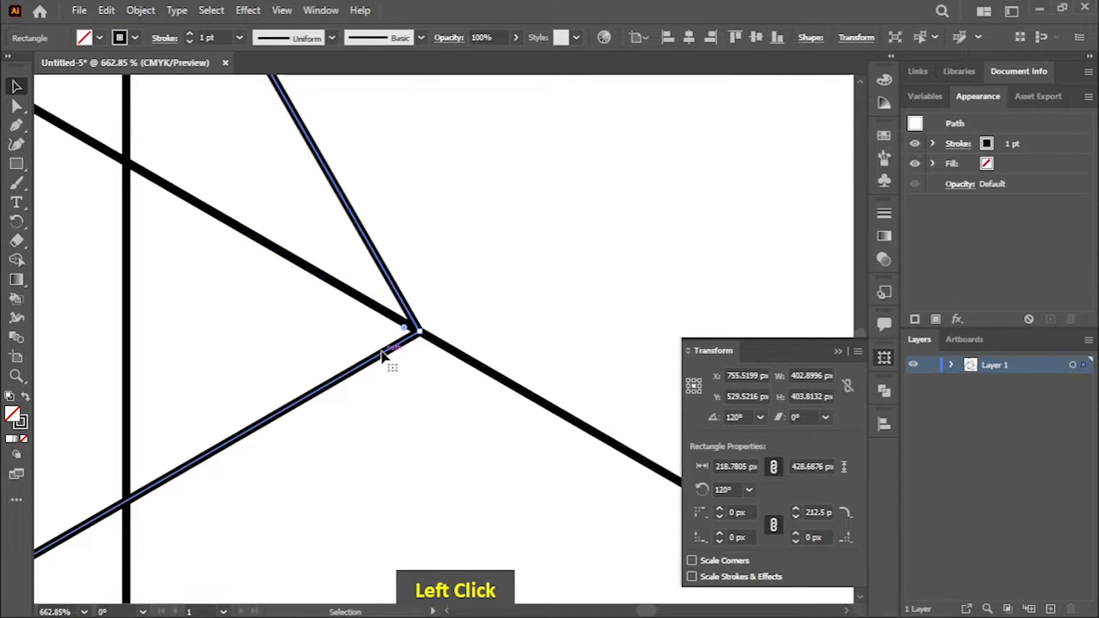
key(z)
drag(479, 390, 83, 178)
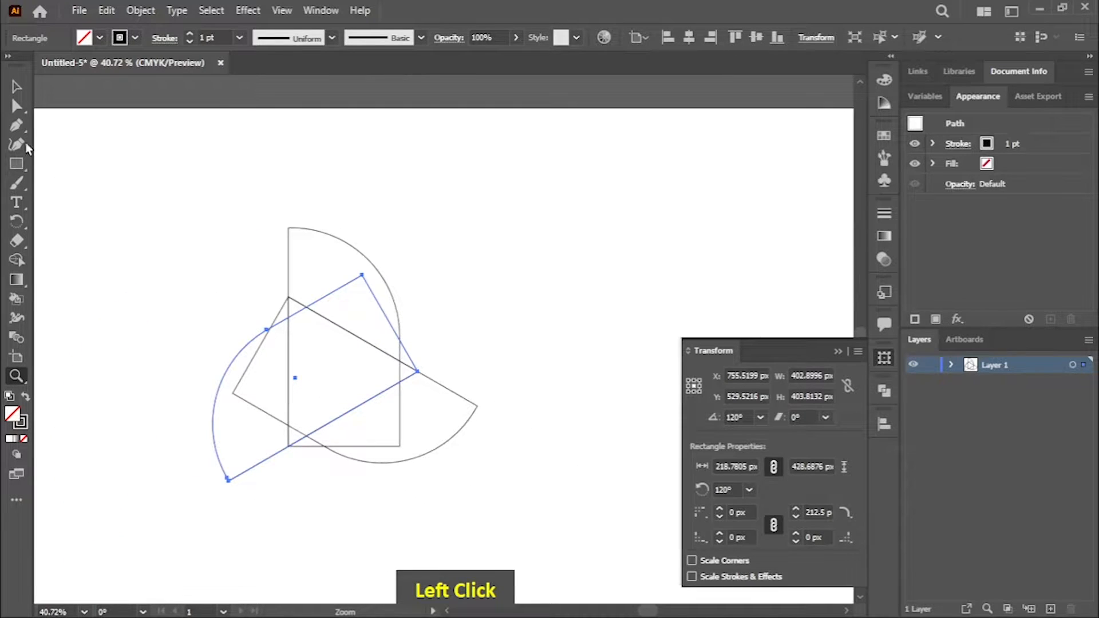
click(16, 86)
key(space)
drag(191, 336, 257, 236)
click(189, 327)
Step: Draw a circle about 587 px in diameter from the triangle's center, passing through the rectangles' outer tips
key(space)
drag(586, 311, 581, 363)
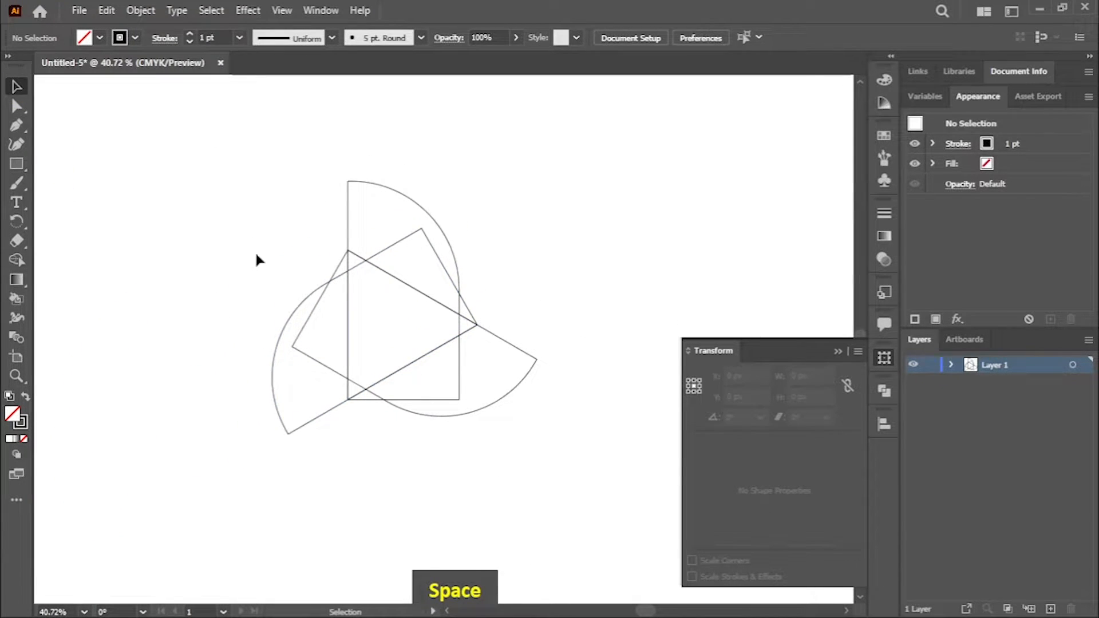
right_click(17, 164)
click(57, 181)
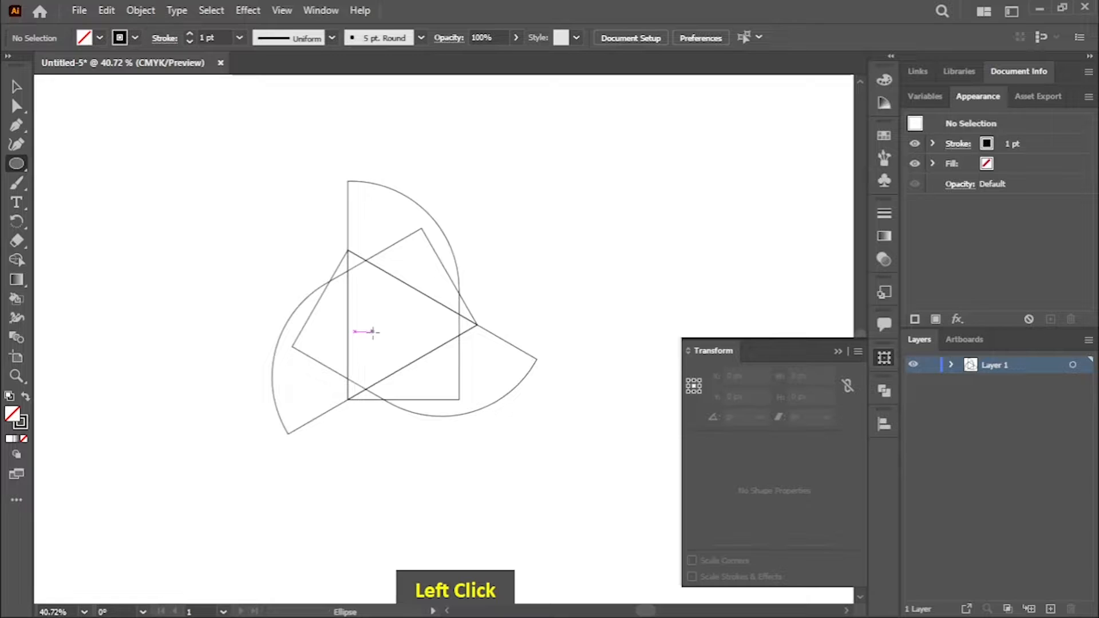
key(ctrl+equal)
key(ctrl+equal)
key(space)
drag(393, 338, 375, 350)
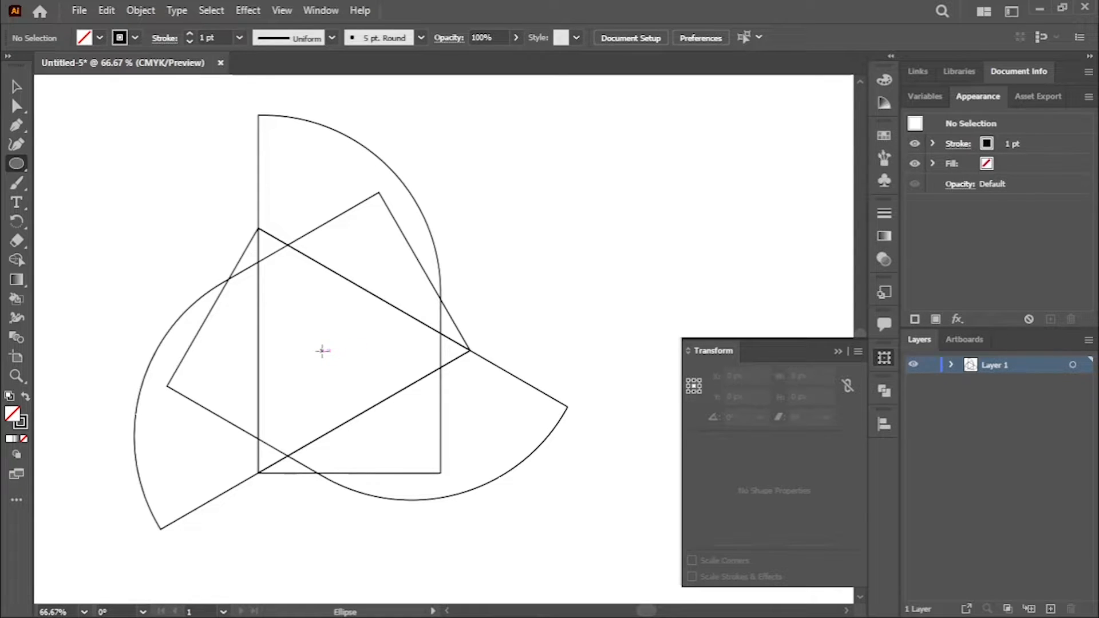
drag(328, 351, 572, 494)
ctrl+click(626, 346)
Step: Try to merge the right-hand regions of all the shapes into one black blade with Shape Builder
click(16, 86)
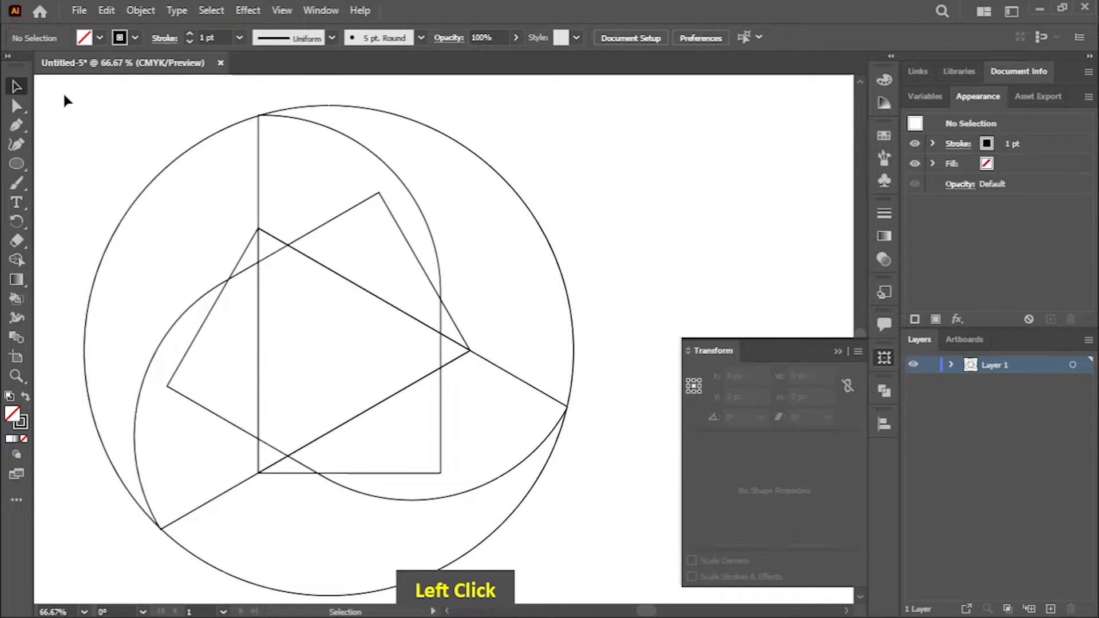
drag(609, 540, 610, 541)
click(21, 261)
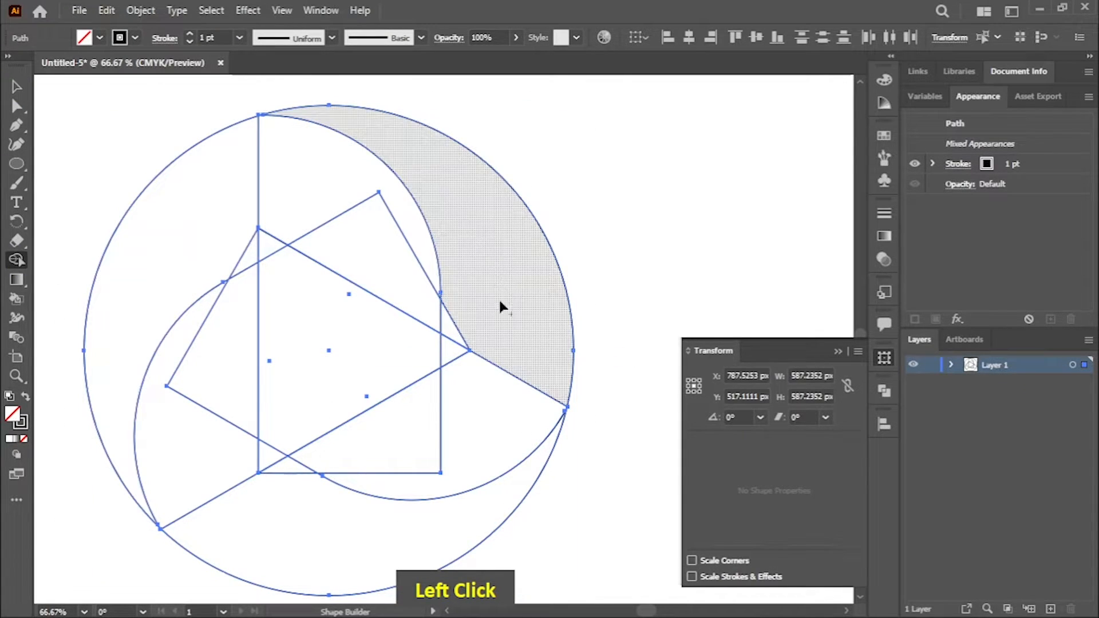
click(99, 38)
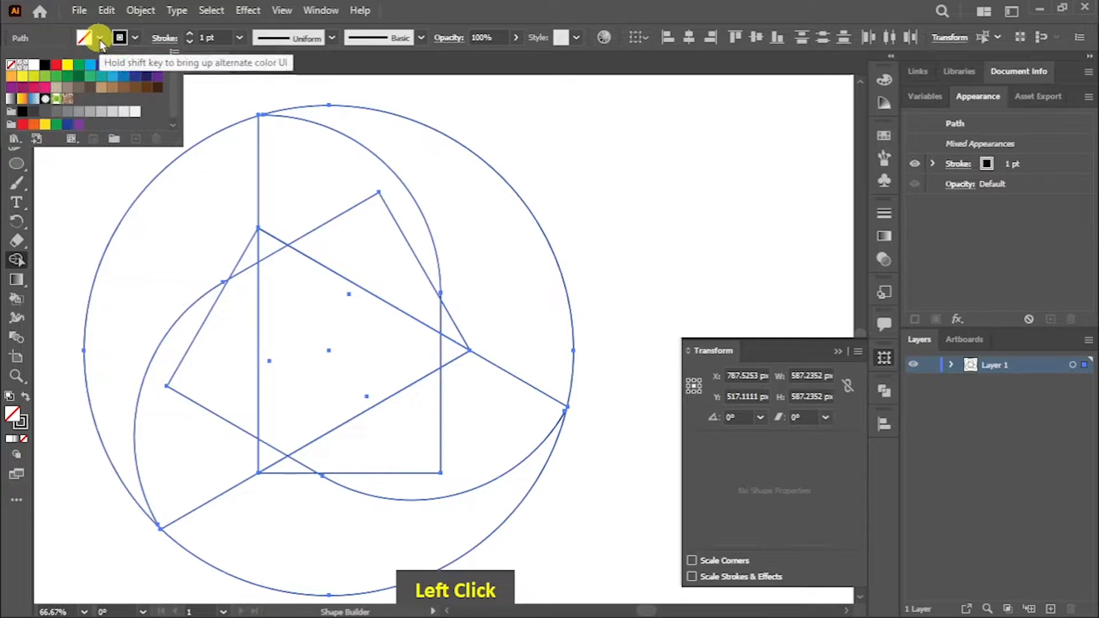
click(44, 64)
click(314, 157)
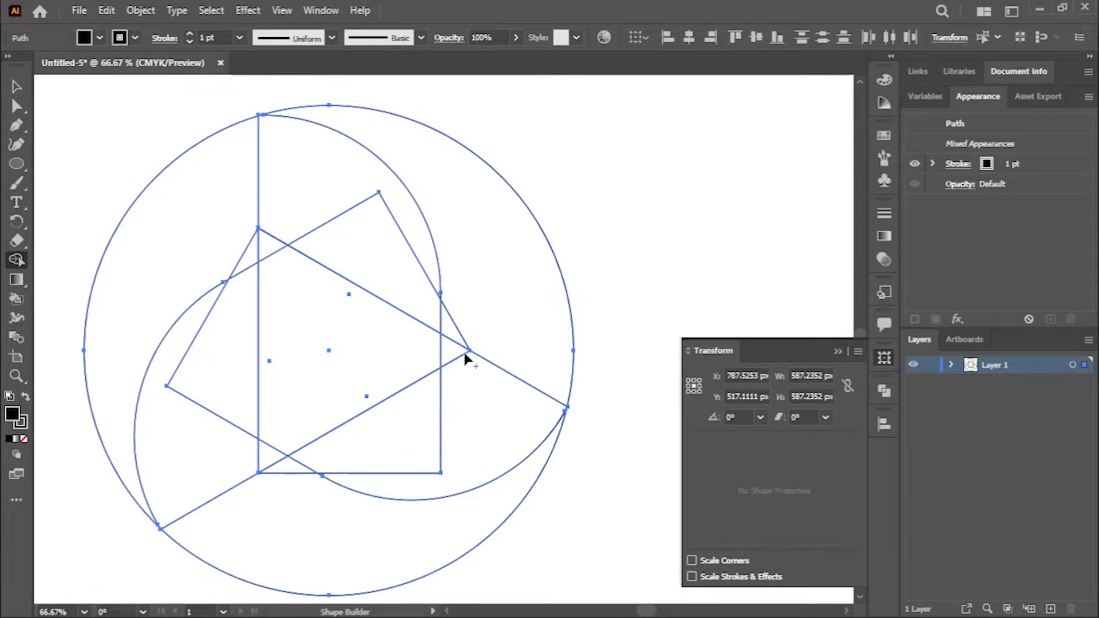
mouse_move(427, 425)
mouse_down()
mouse_move(458, 339)
mouse_move(489, 357)
mouse_up()
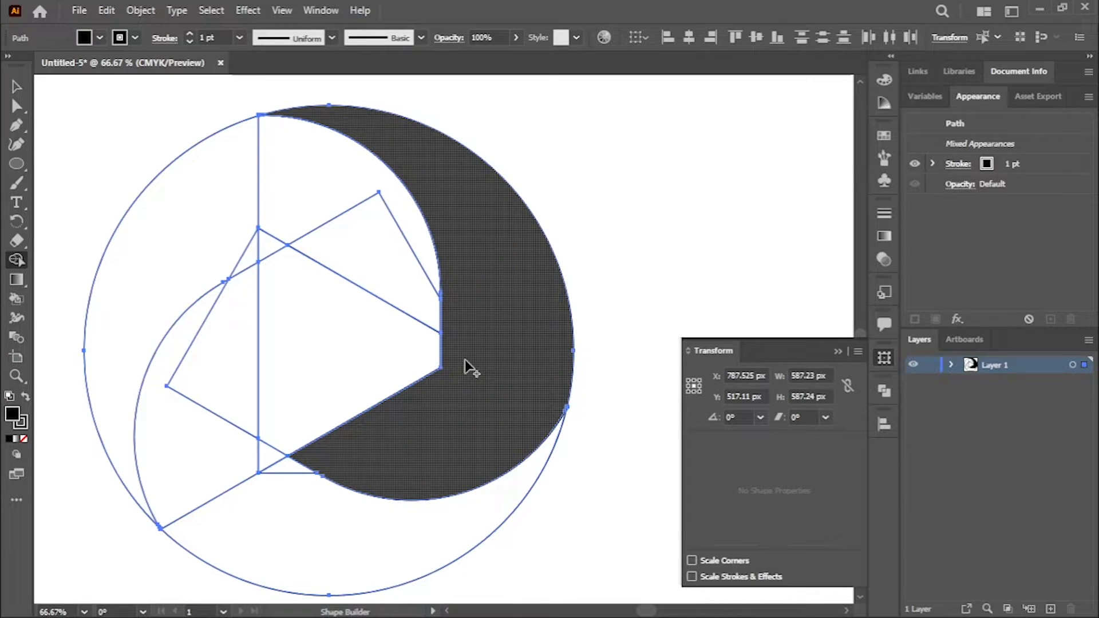
key(ctrl+z)
Step: Round the triangle's corners to about 35.3 px so the right one meets the upright rectangle's side
click(16, 87)
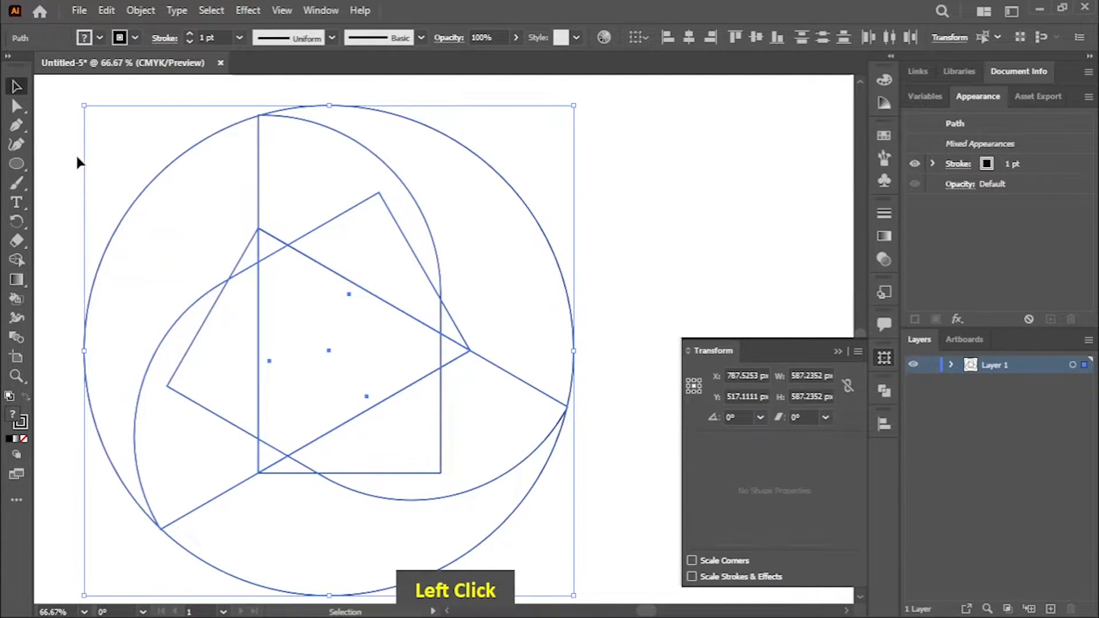
click(86, 165)
click(385, 351)
drag(454, 353, 569, 417)
click(17, 376)
drag(482, 363, 449, 404)
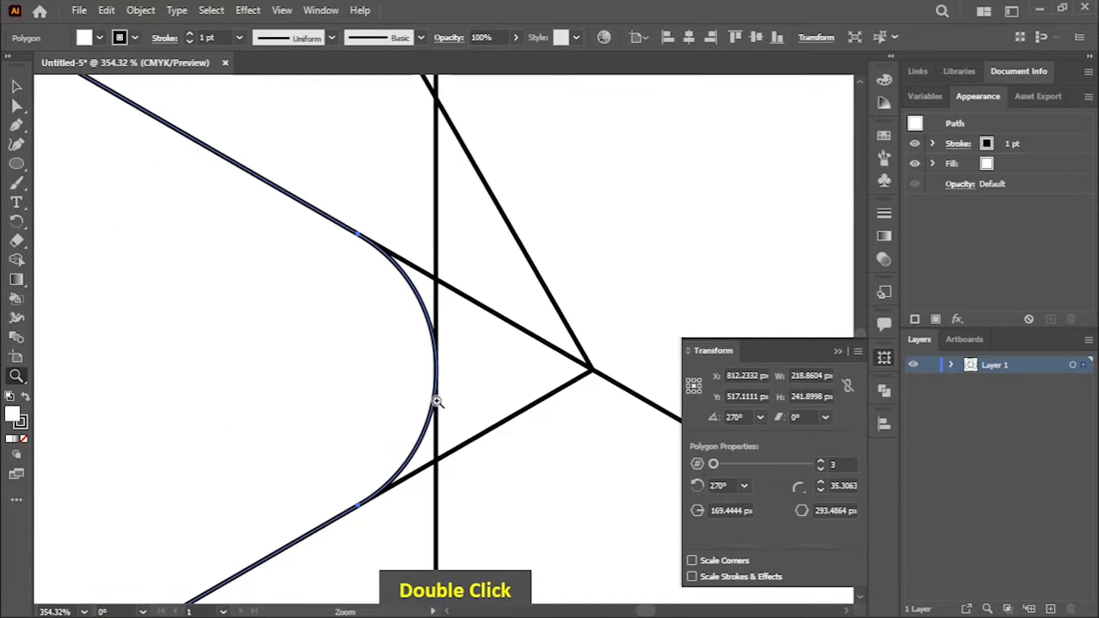
drag(251, 396, 116, 331)
drag(594, 333, 412, 205)
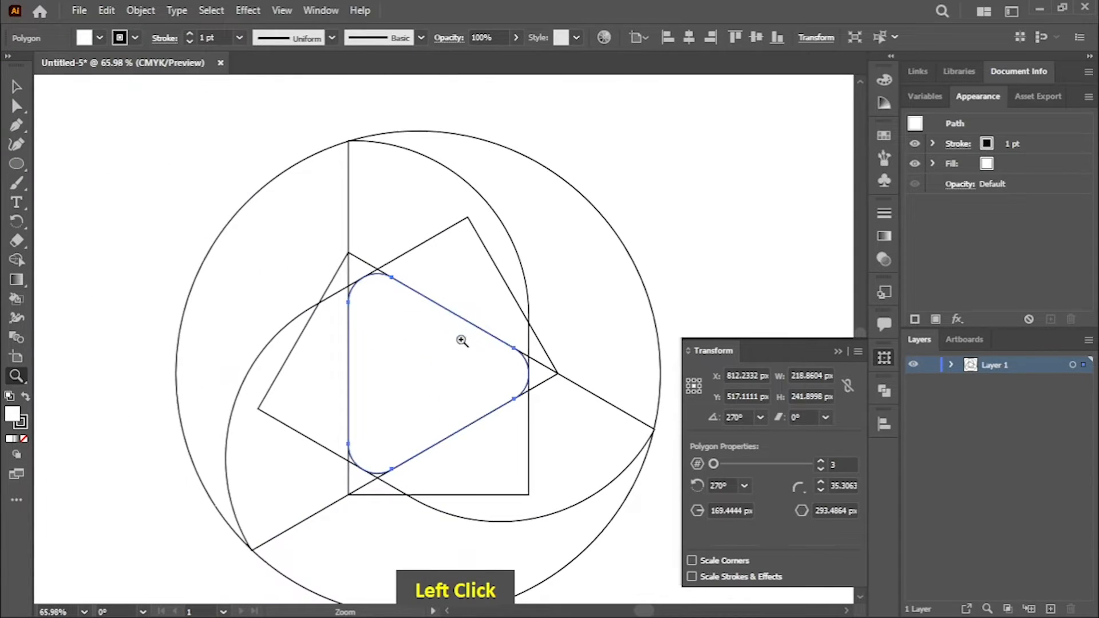
Step: Select all the shapes and merge the right-hand regions around the rounded triangle into one blade with Shape Builder
key(space)
drag(483, 353, 417, 315)
click(16, 87)
key(ctrl+a)
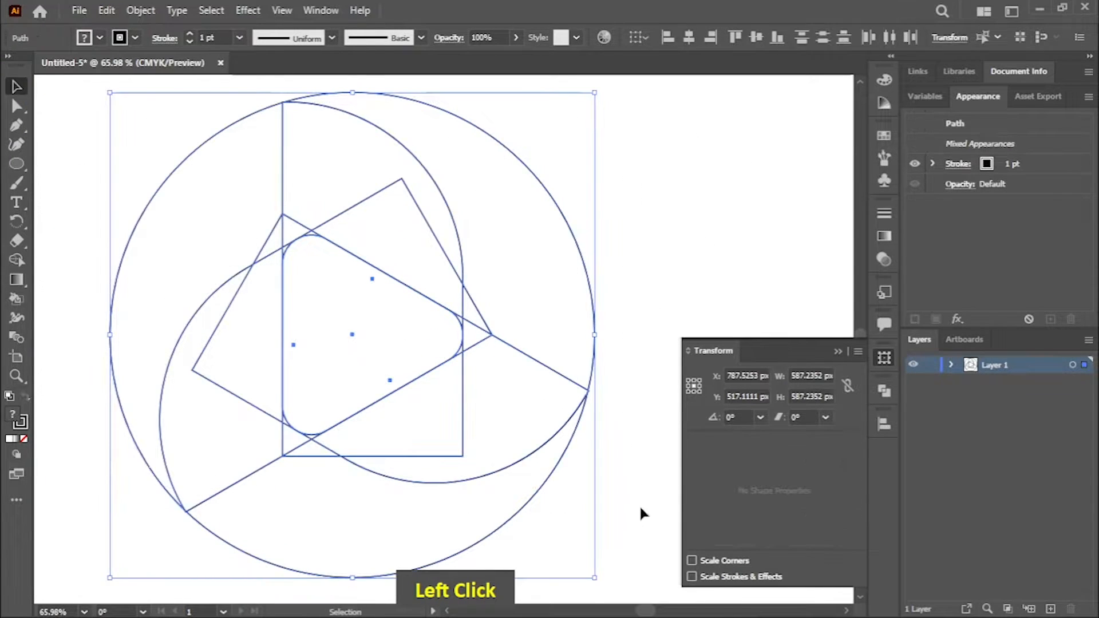
click(16, 260)
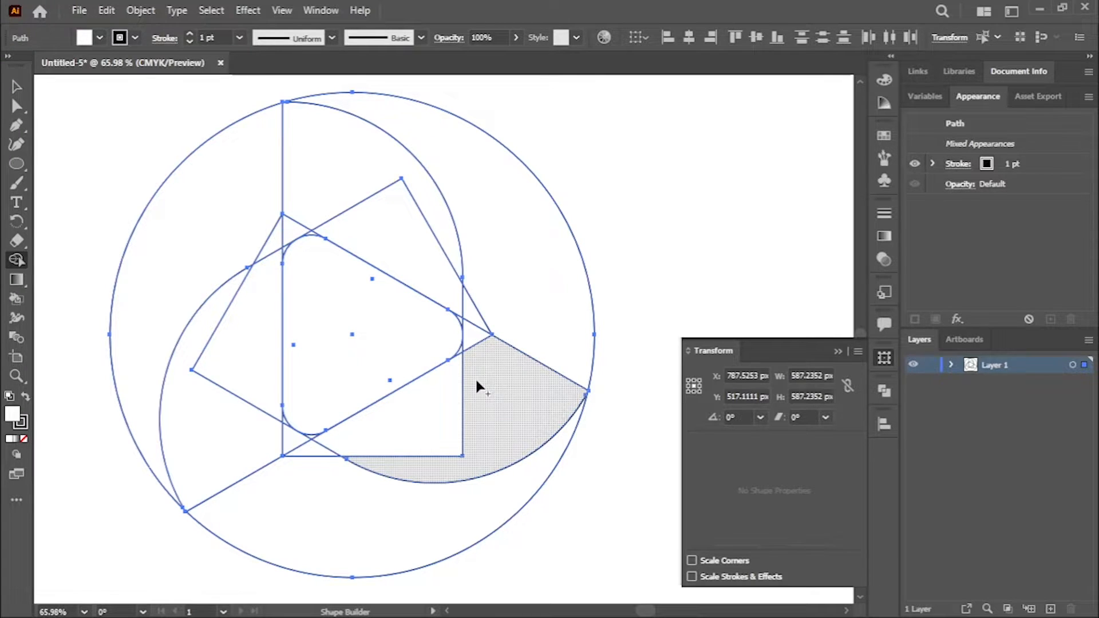
mouse_move(434, 387)
mouse_down()
mouse_move(467, 363)
mouse_move(486, 291)
mouse_move(519, 332)
mouse_up()
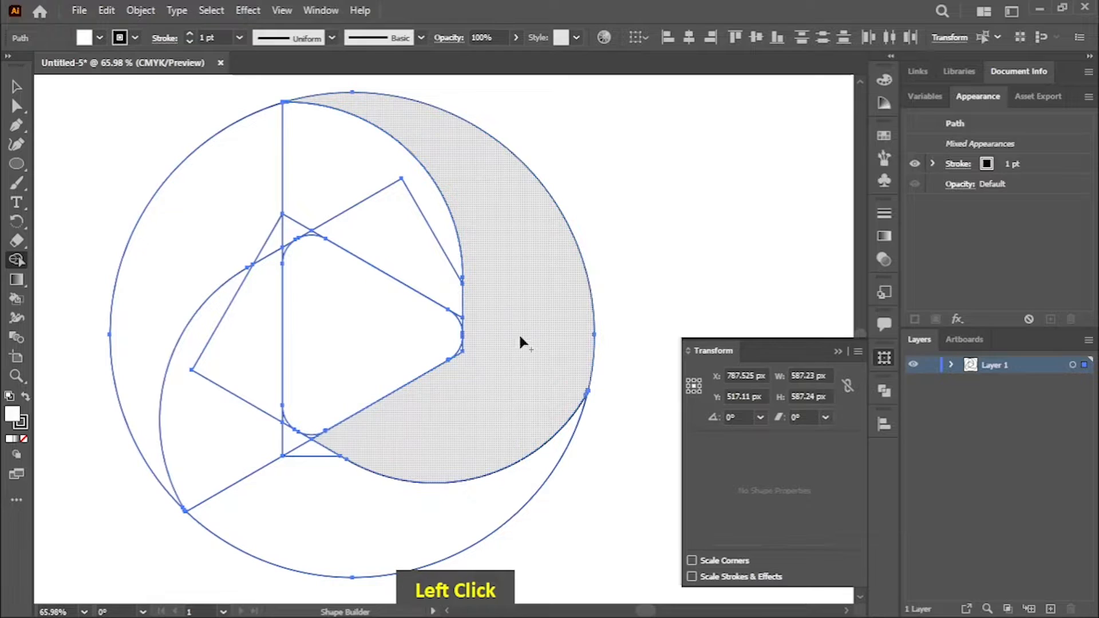
click(473, 346)
Step: Merge the lower regions and the upper regions around the triangle into the two remaining blades with Shape Builder
drag(324, 482, 270, 439)
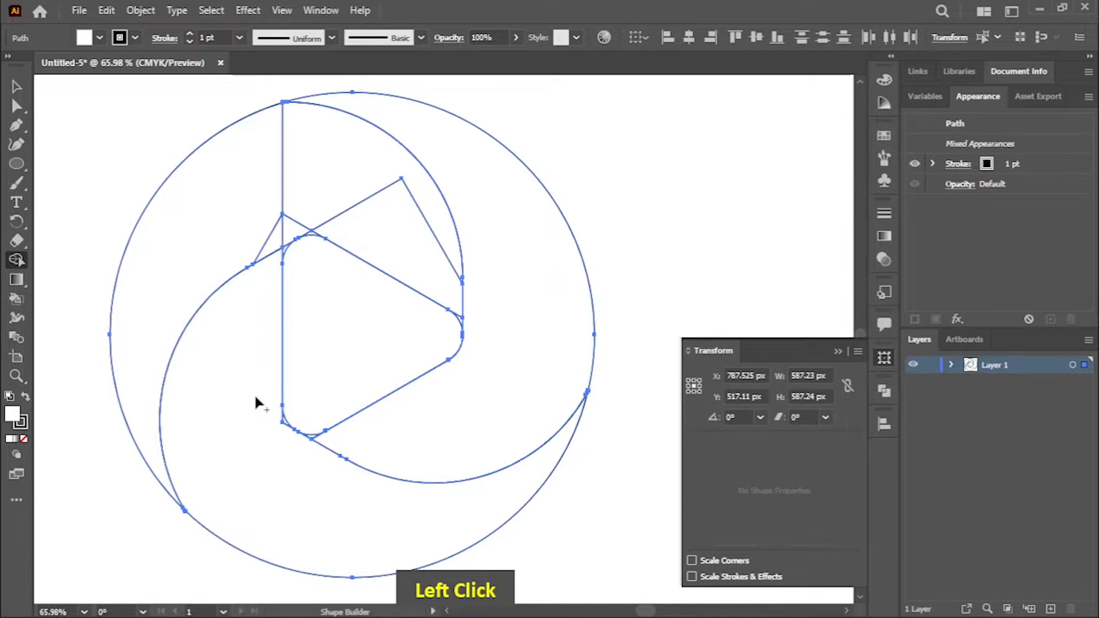
click(286, 434)
mouse_move(245, 231)
mouse_down()
mouse_move(290, 188)
mouse_move(361, 213)
mouse_move(277, 226)
mouse_move(311, 233)
mouse_up()
click(276, 232)
Step: Merge the small slivers around the triangle's rounded corners into the adjoining blades with Shape Builder, and deselect the artwork
key(ctrl+plus)
key(ctrl+plus)
key(ctrl+plus)
key(space)
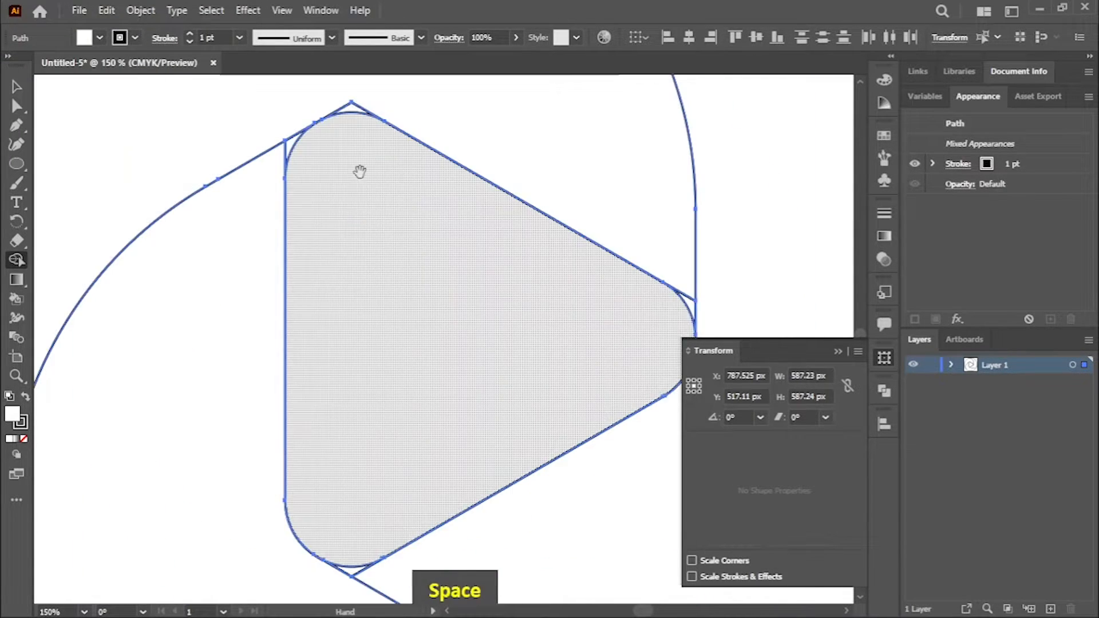
drag(359, 173, 344, 355)
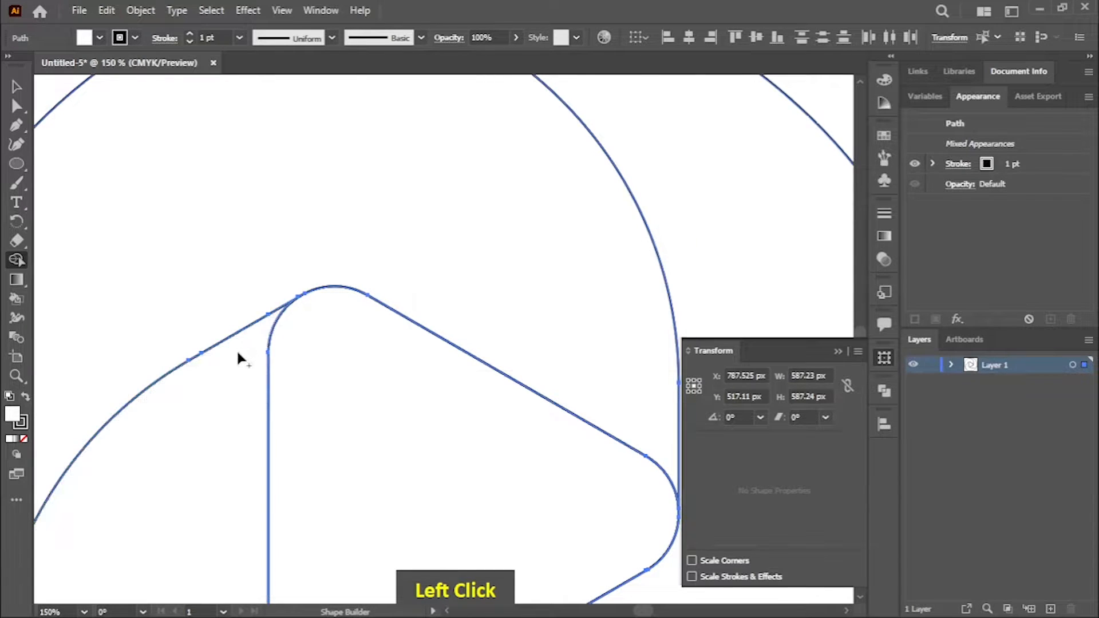
key(space)
drag(375, 391, 236, 143)
drag(253, 426, 284, 328)
mouse_move(263, 402)
mouse_down()
mouse_move(233, 399)
mouse_move(300, 395)
mouse_up()
key(ctrl+minus)
key(ctrl+minus)
key(ctrl+minus)
key(space)
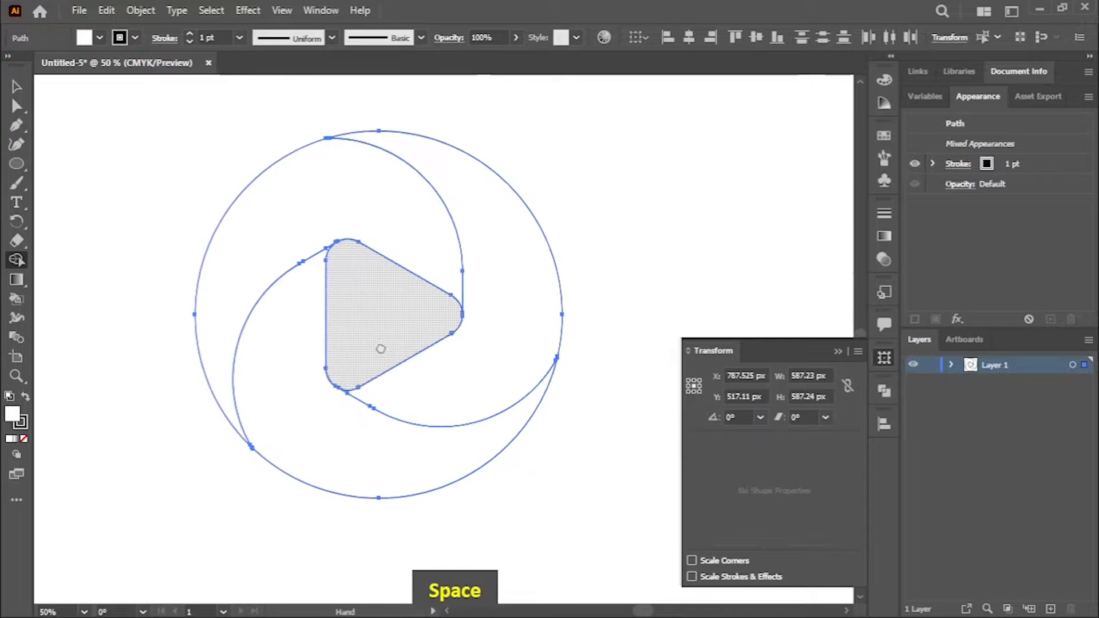
click(16, 86)
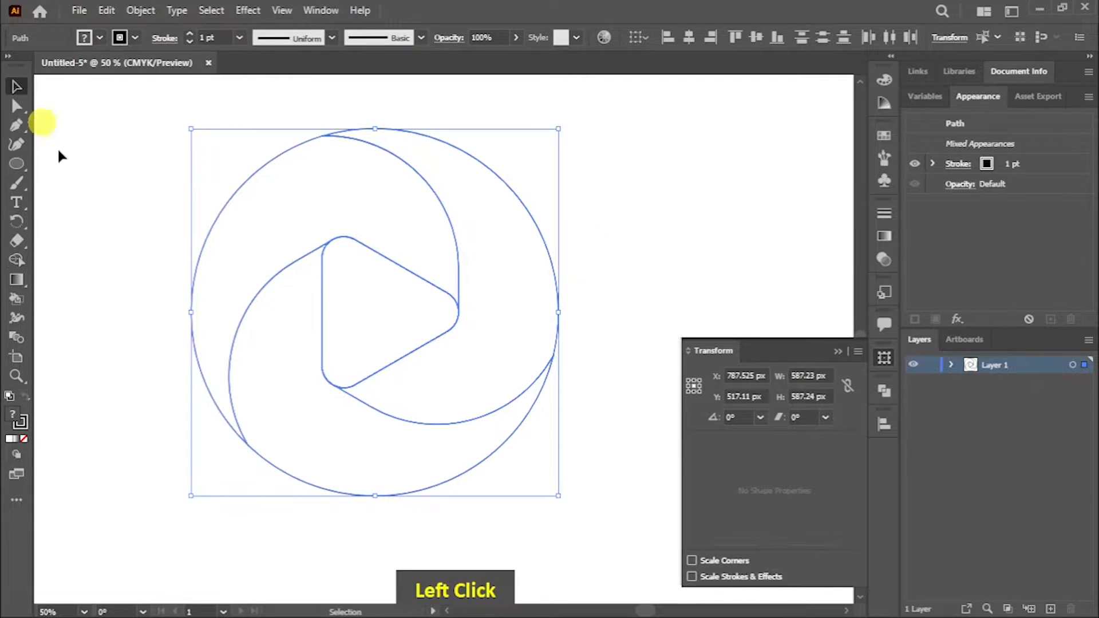
click(105, 213)
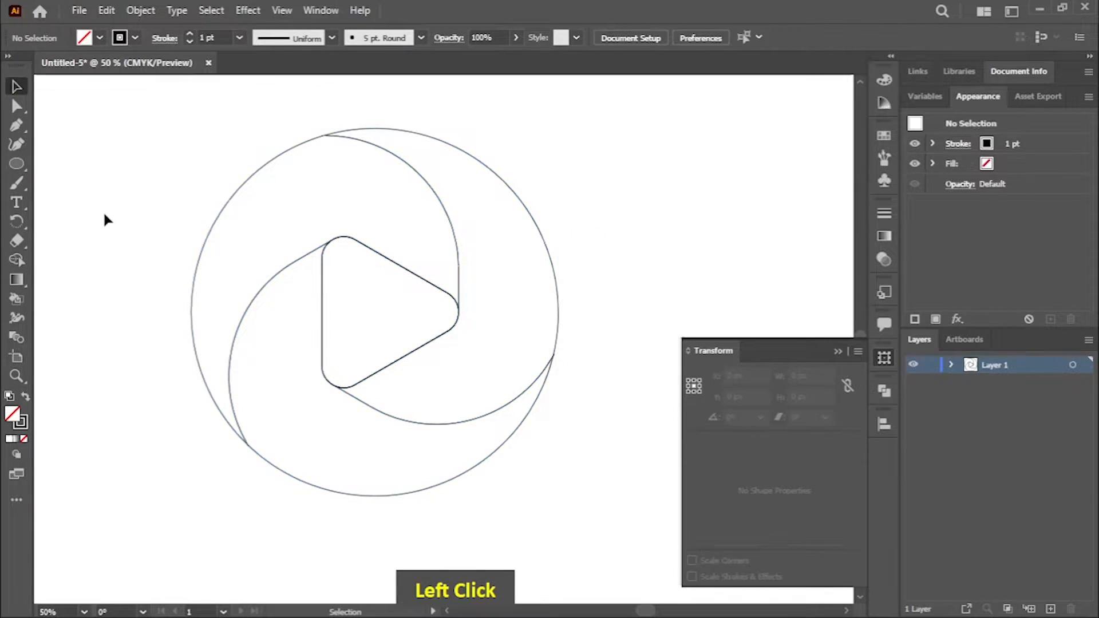
Step: Fill the right-hand blade with the yellow-to-red linear gradient swatch
click(476, 251)
click(100, 37)
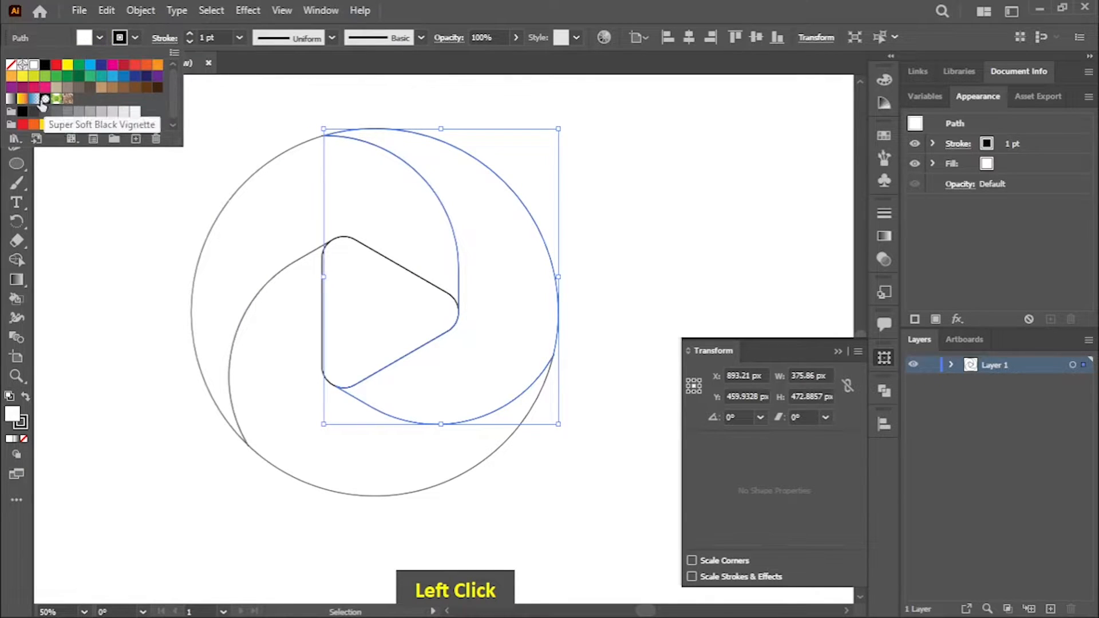
click(23, 99)
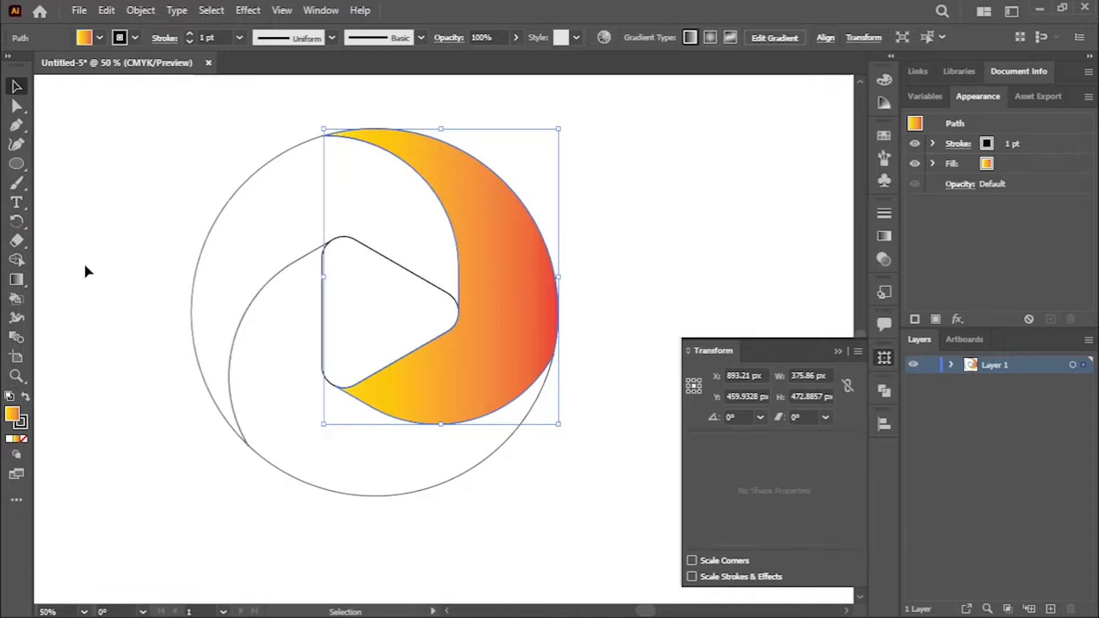
Step: Copy the right blade's gradient fill to the upper-left and lower blades with the Eyedropper
right_click(16, 279)
click(86, 318)
ctrl+click(299, 225)
click(504, 255)
ctrl+click(282, 395)
click(478, 263)
Step: Recolor the end stop of the lower blade's gradient to bright red
right_click(19, 281)
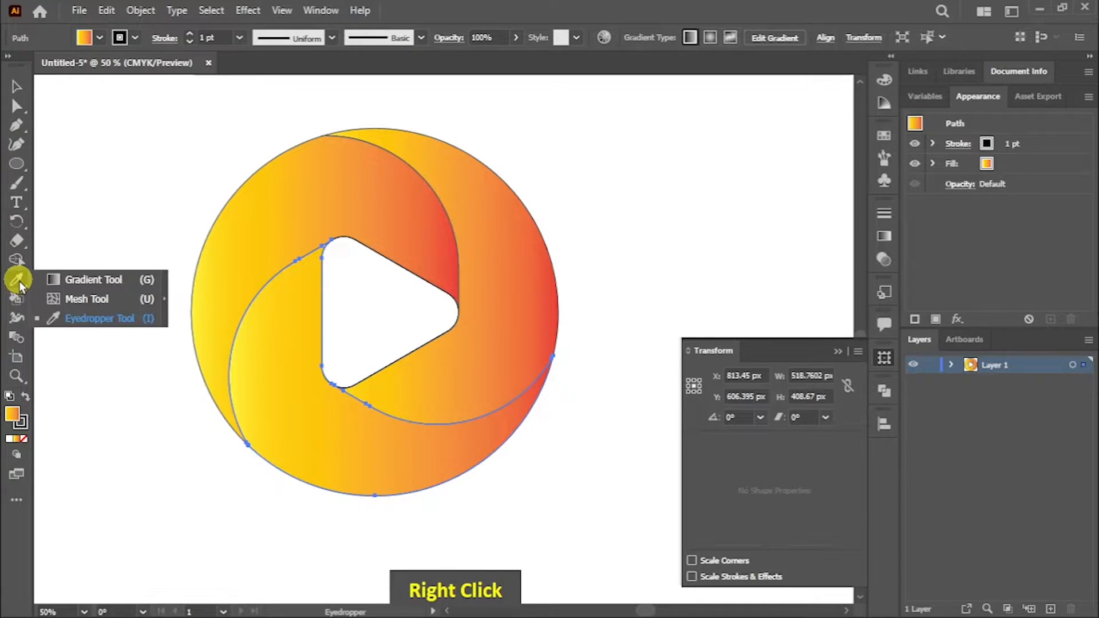
click(86, 280)
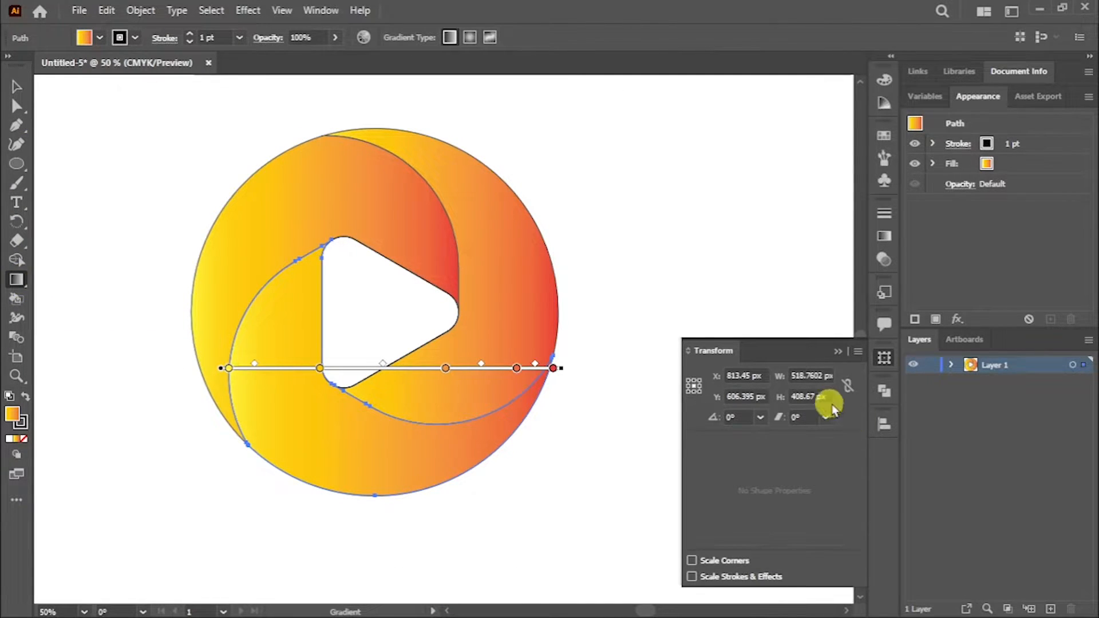
click(884, 235)
click(835, 339)
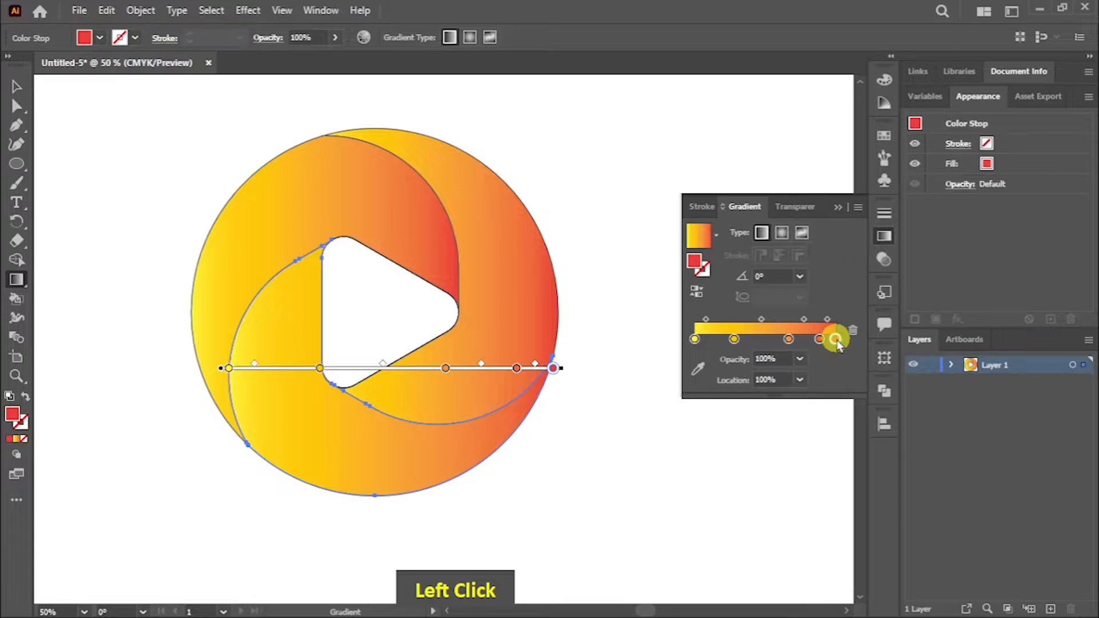
double_click(835, 339)
click(675, 391)
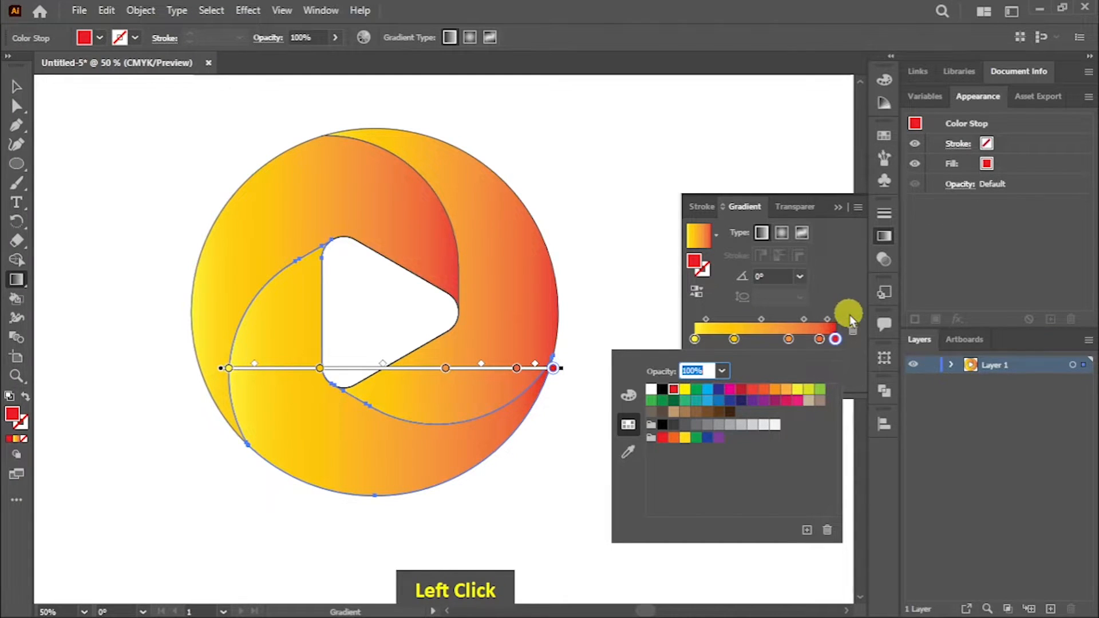
click(663, 390)
Step: Set the lower blade's 88.764% gradient stop to dark crimson and the orange stop before it to red (C=0 M=90 Y=85 K=0)
click(819, 340)
double_click(820, 339)
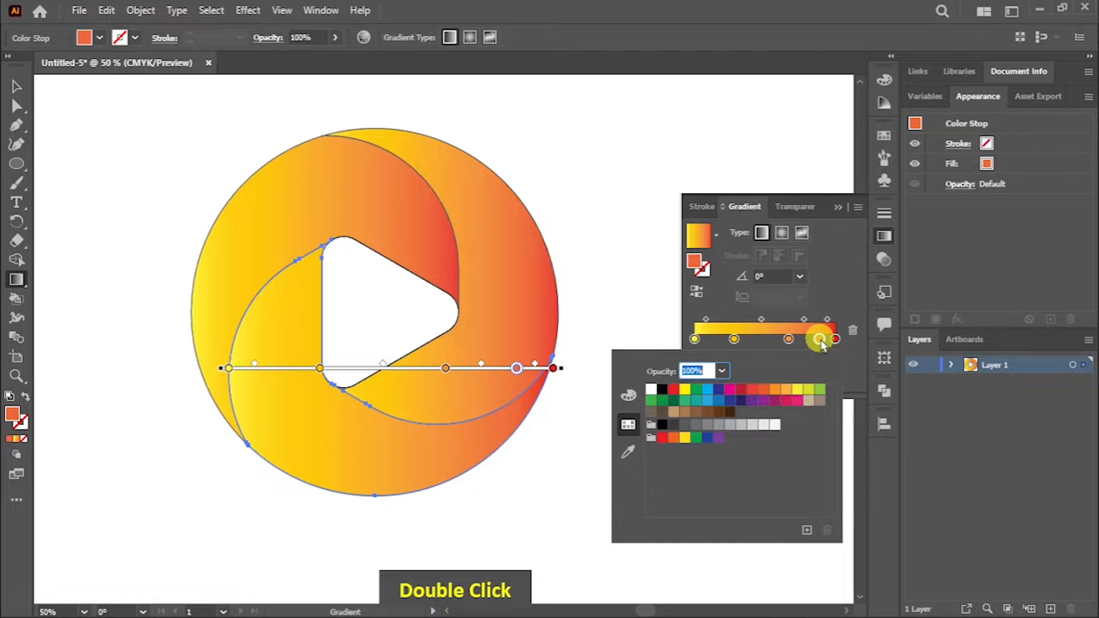
click(741, 390)
click(788, 339)
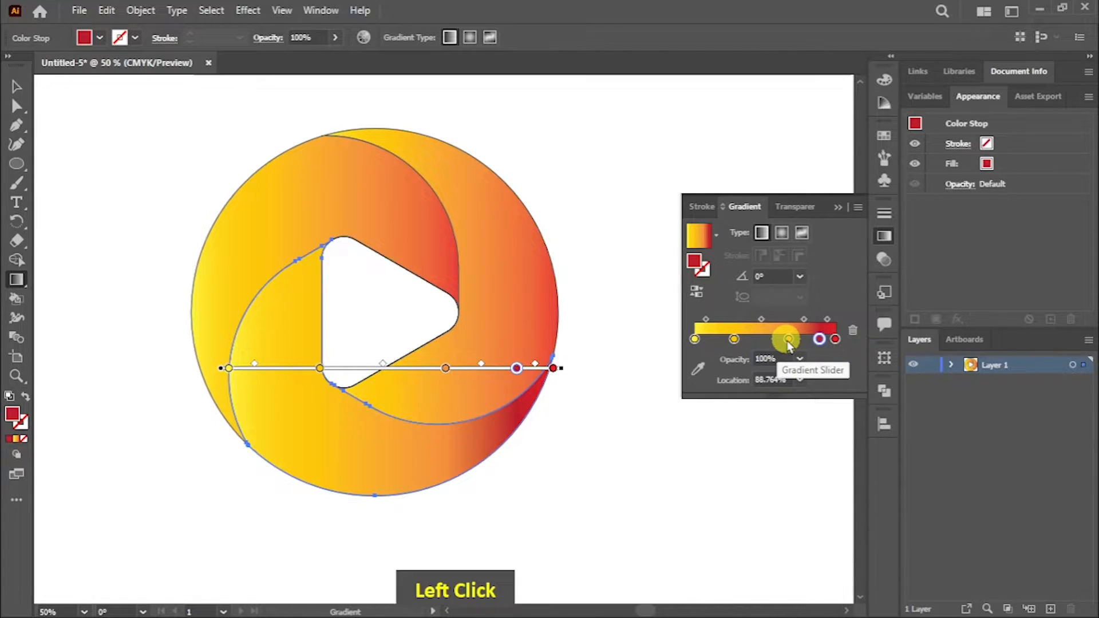
double_click(788, 339)
click(753, 390)
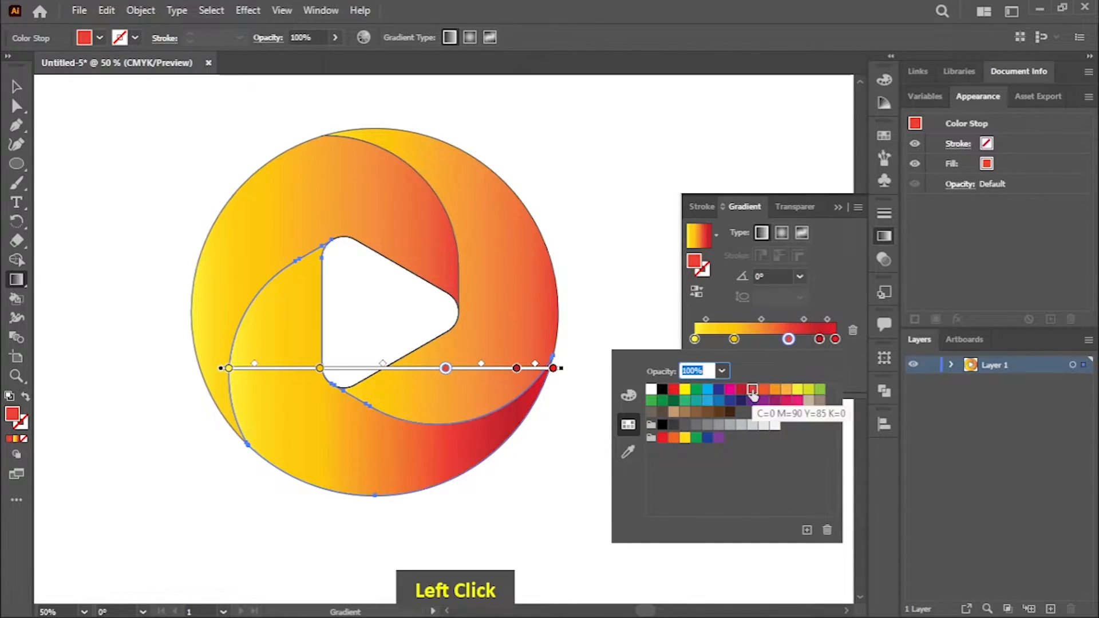
Step: Recolor the lower blade's end gradient stop to dark crimson and remove the 88.764% stop
double_click(835, 340)
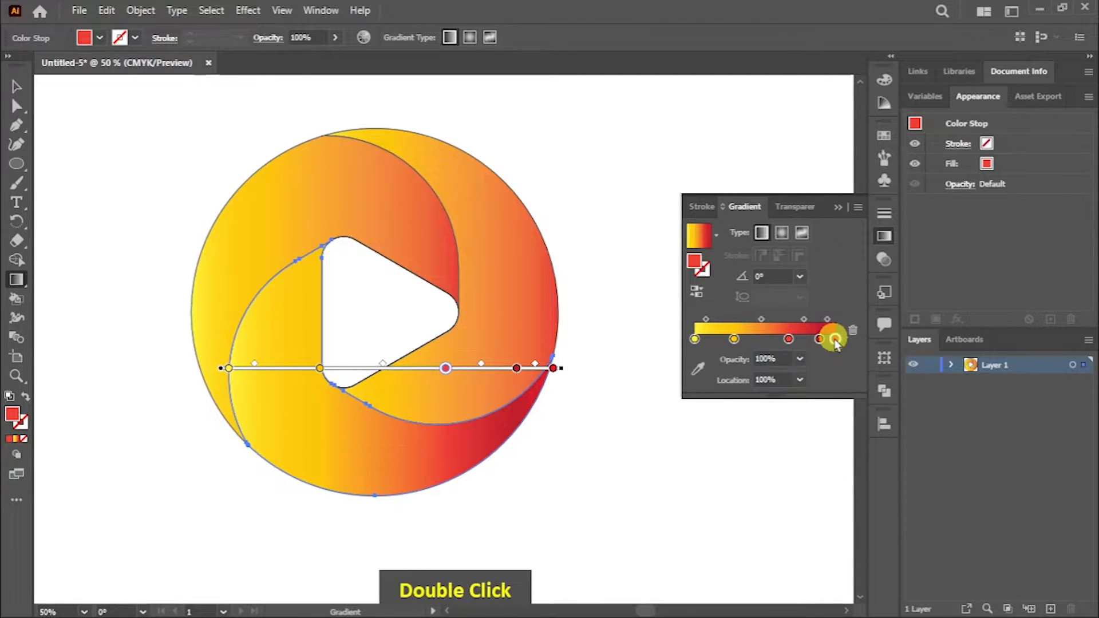
click(740, 390)
double_click(820, 339)
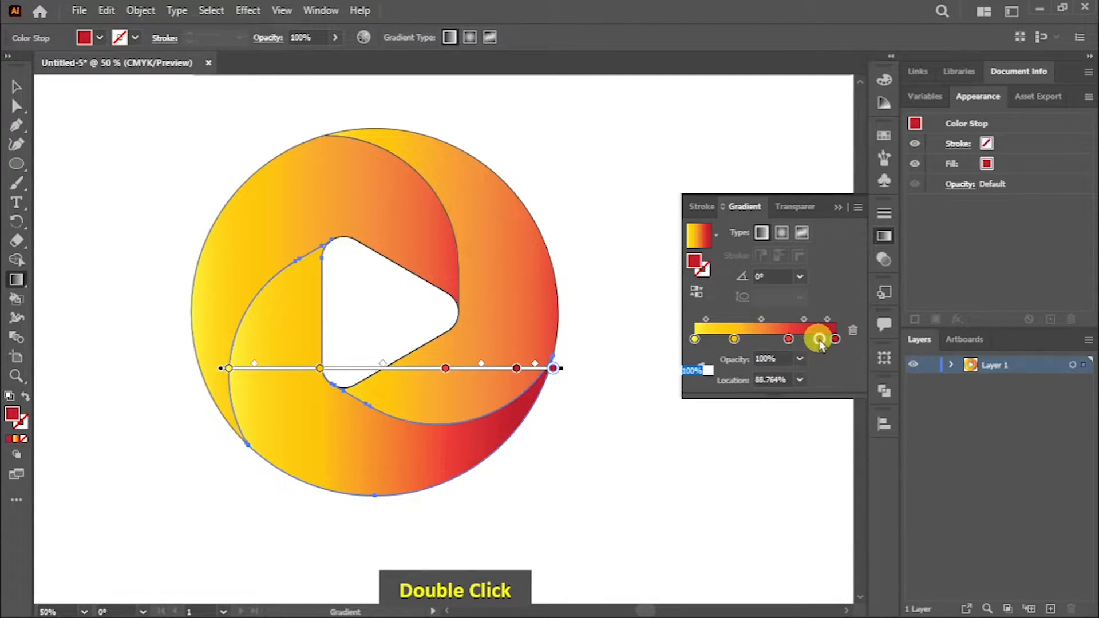
click(674, 390)
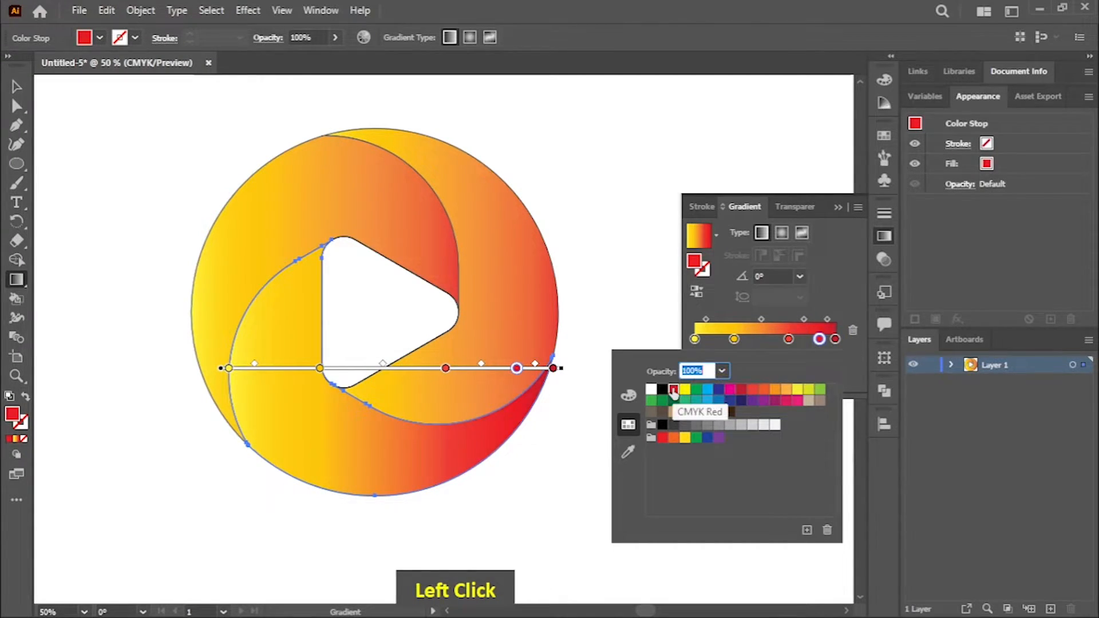
double_click(819, 339)
click(815, 377)
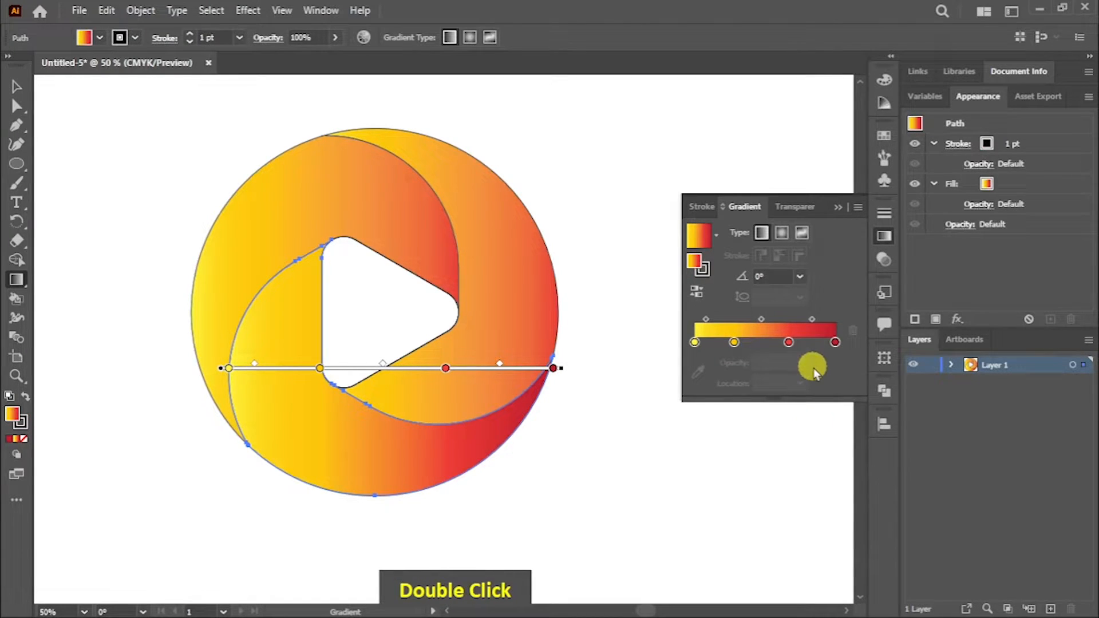
Step: Redirect the lower blade's gradient to about 170°, running from yellow at its right tip to crimson on the left
drag(182, 437, 547, 439)
drag(436, 475, 427, 460)
drag(579, 435, 355, 415)
drag(336, 319, 327, 308)
drag(547, 448, 218, 377)
drag(396, 462, 222, 406)
drag(483, 432, 207, 424)
drag(206, 411, 206, 397)
drag(472, 433, 194, 386)
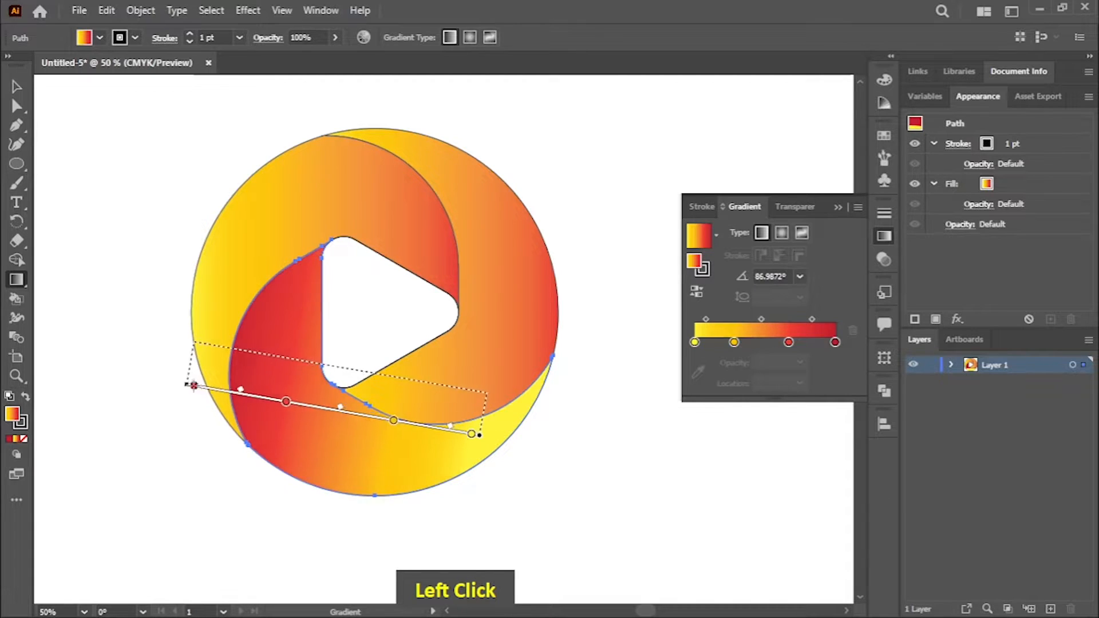
key(space)
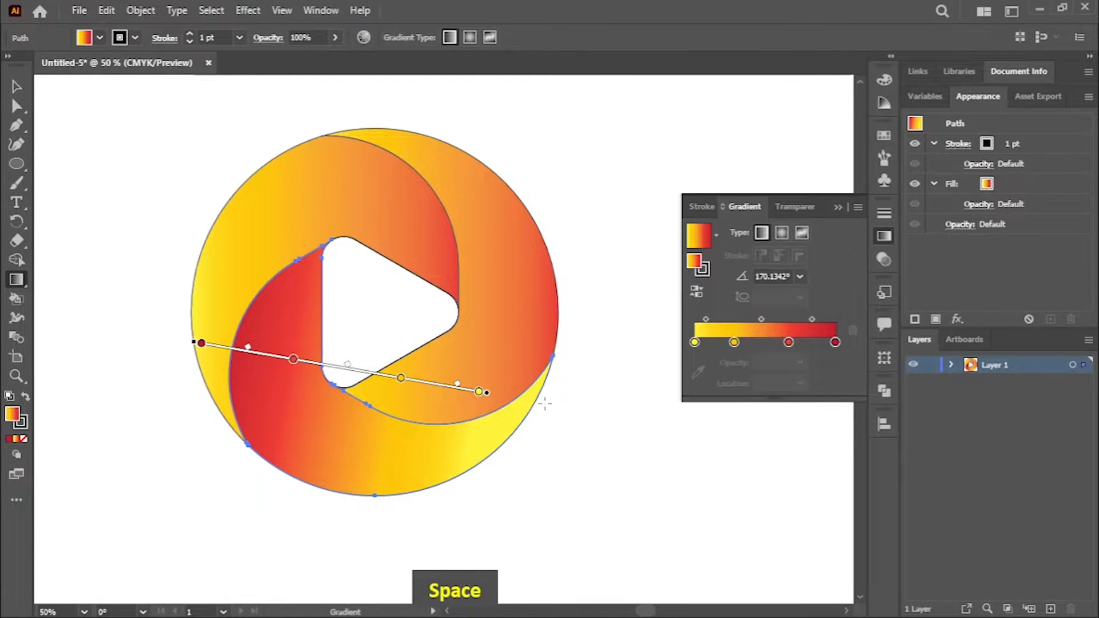
Step: Redirect the right blade's gradient to about -92° and the upper-left blade's gradient to about 24°
ctrl+click(564, 400)
ctrl+click(506, 318)
drag(480, 136, 471, 395)
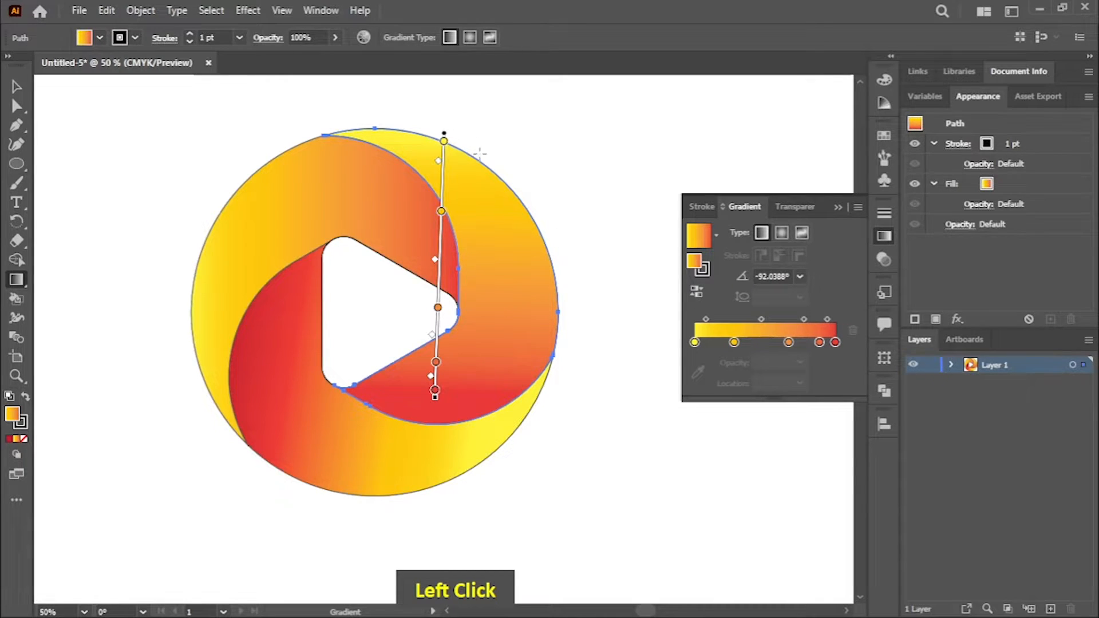
ctrl+click(298, 217)
mouse_move(150, 316)
mouse_down()
mouse_move(401, 217)
mouse_move(427, 228)
mouse_up()
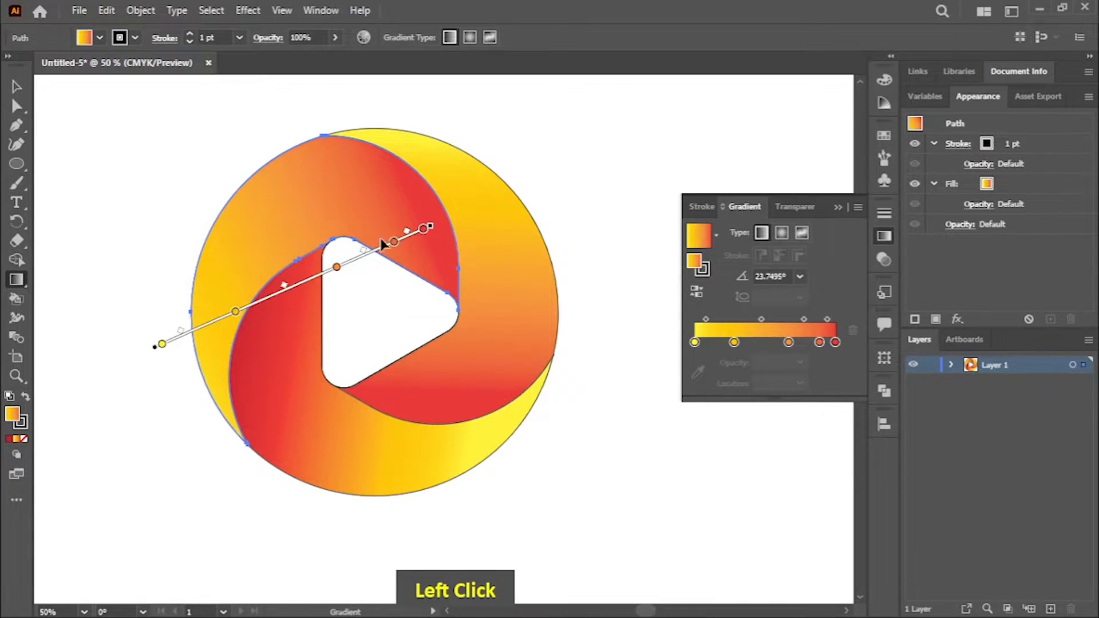
Step: Select all the logo shapes and remove their black stroke
key(v)
click(103, 172)
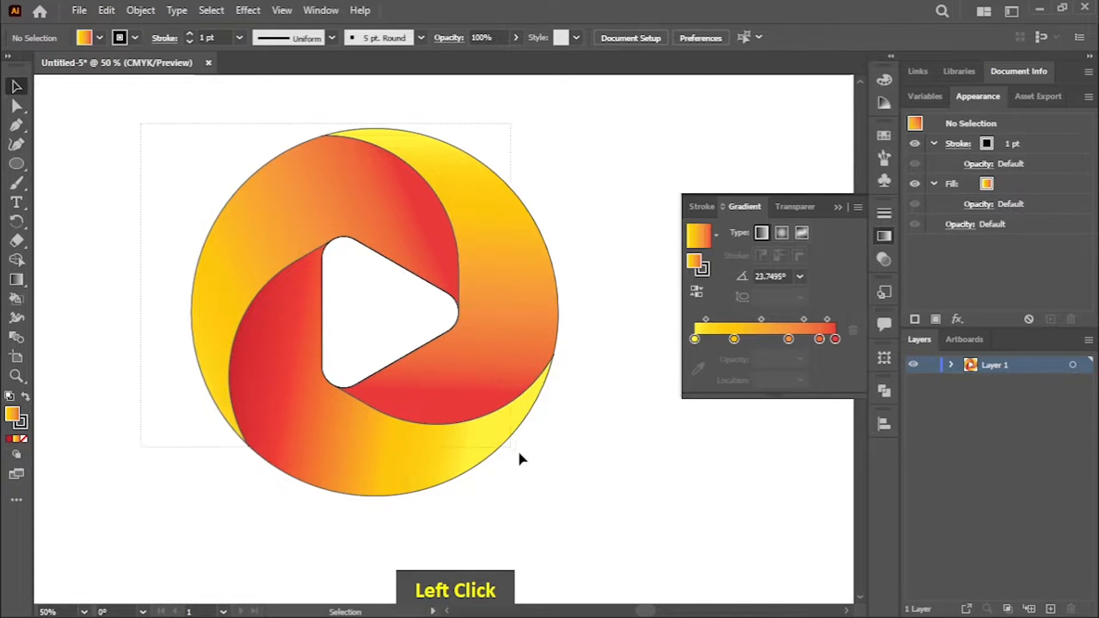
click(136, 38)
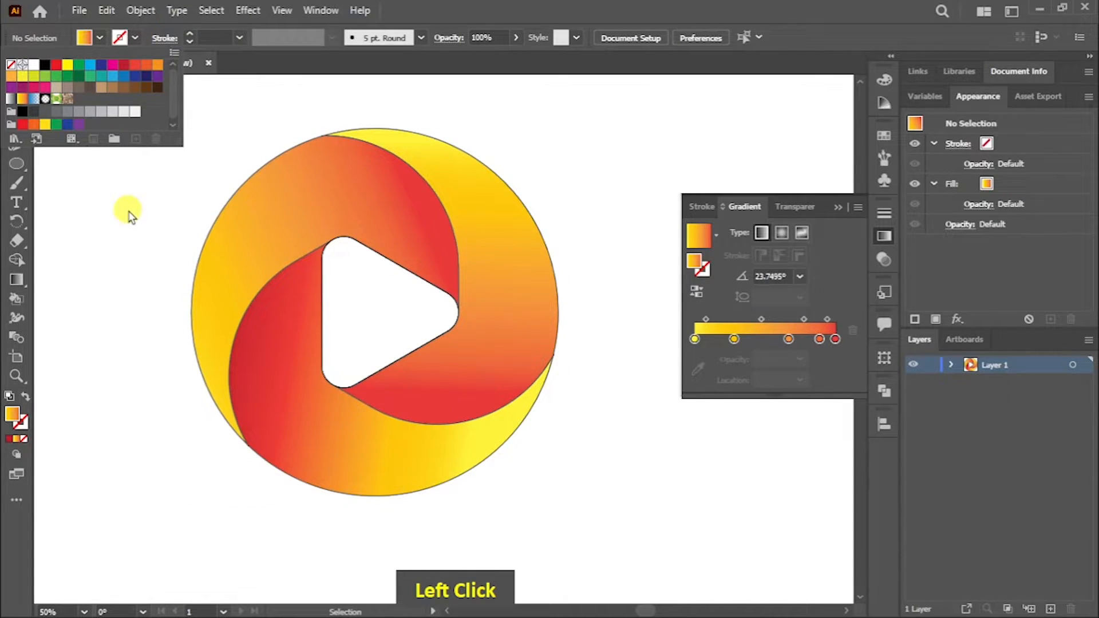
click(130, 215)
drag(591, 440, 592, 442)
click(135, 39)
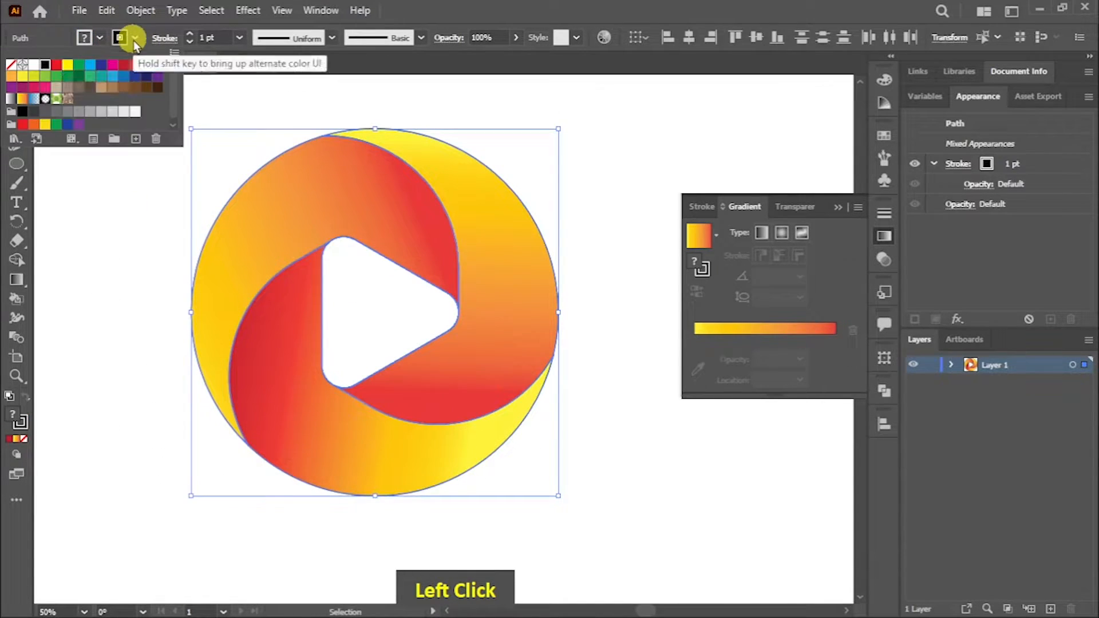
click(11, 66)
click(133, 229)
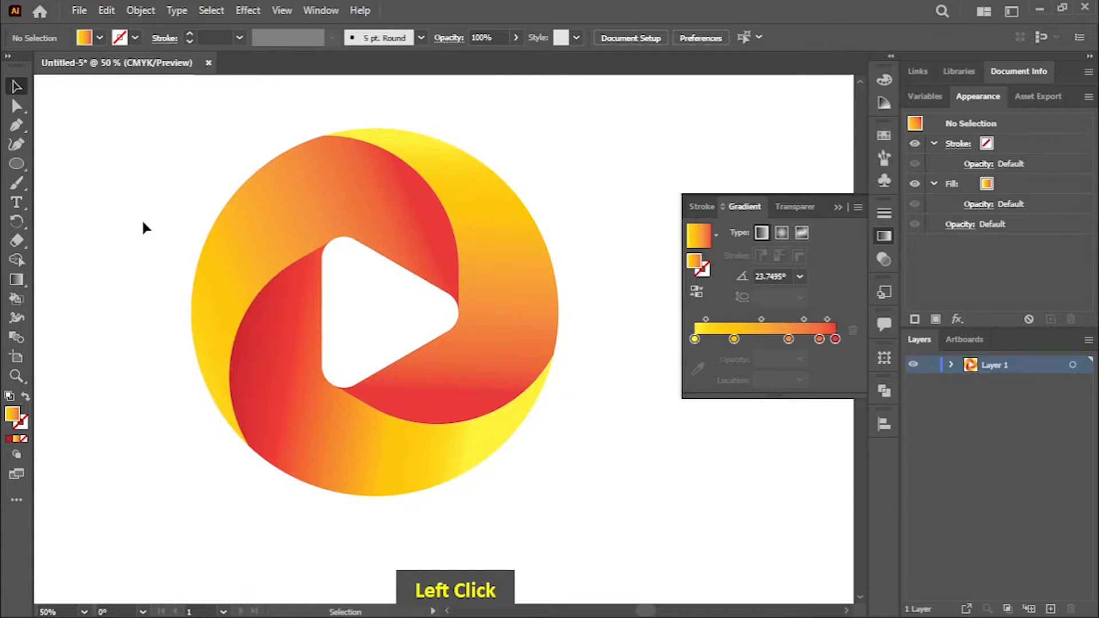
Step: Draw a circle over the logo, slightly smaller than it and offset to the left, with no fill and a black stroke
click(351, 289)
click(15, 163)
drag(172, 135, 518, 497)
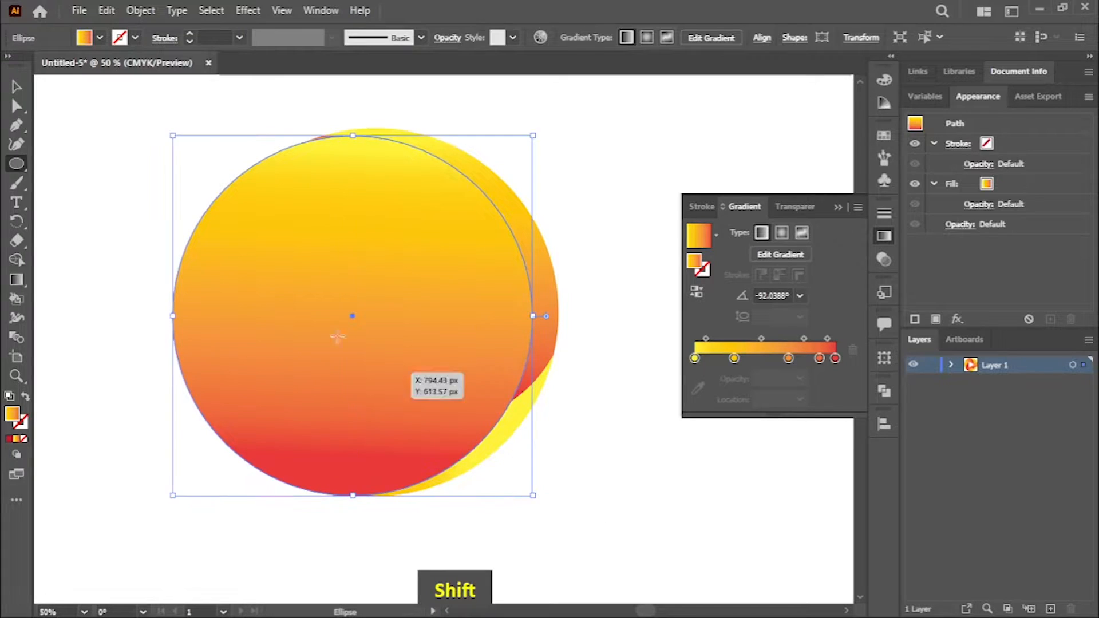
click(100, 38)
click(11, 65)
click(134, 38)
click(134, 38)
click(46, 65)
click(13, 90)
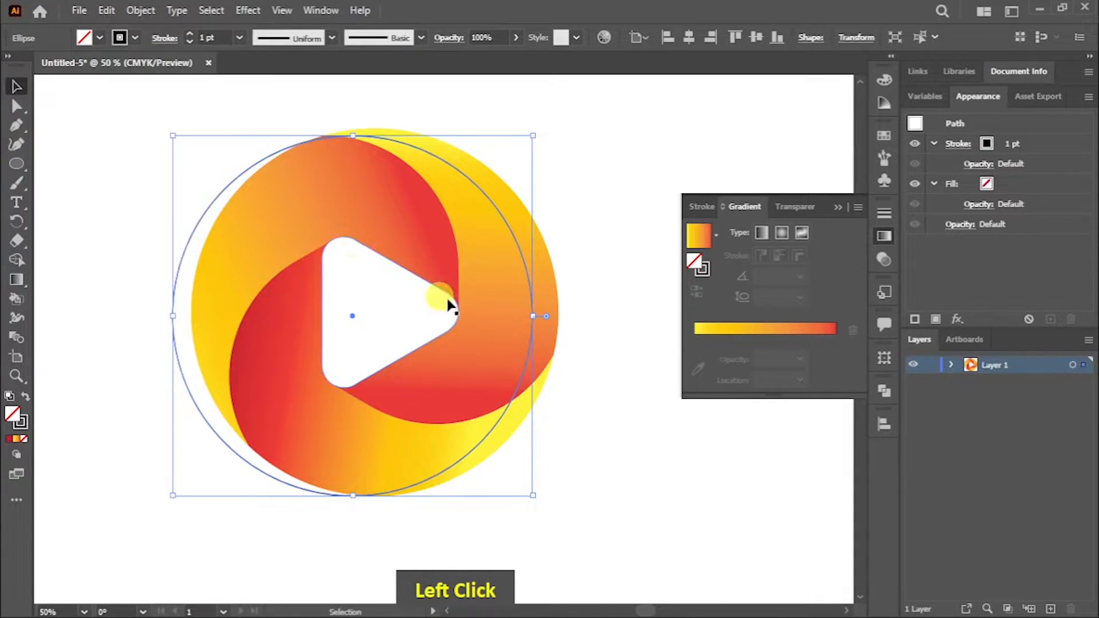
Step: Move the circle out to the logo's lower left and paste a duplicate of it
drag(530, 299, 222, 476)
key(ctrl)
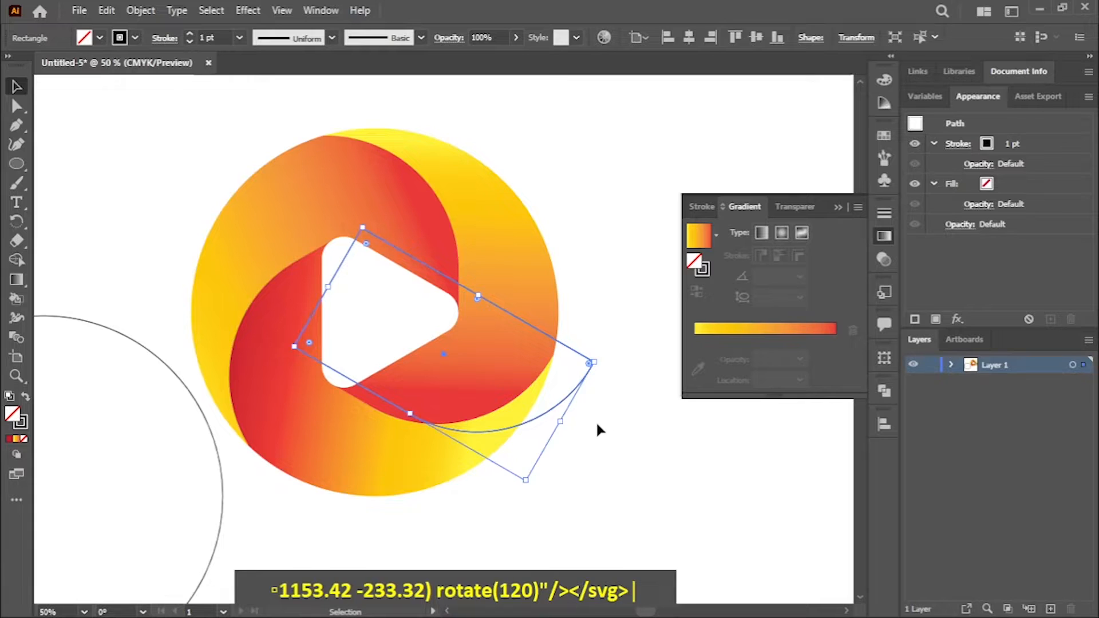
click(592, 431)
click(223, 487)
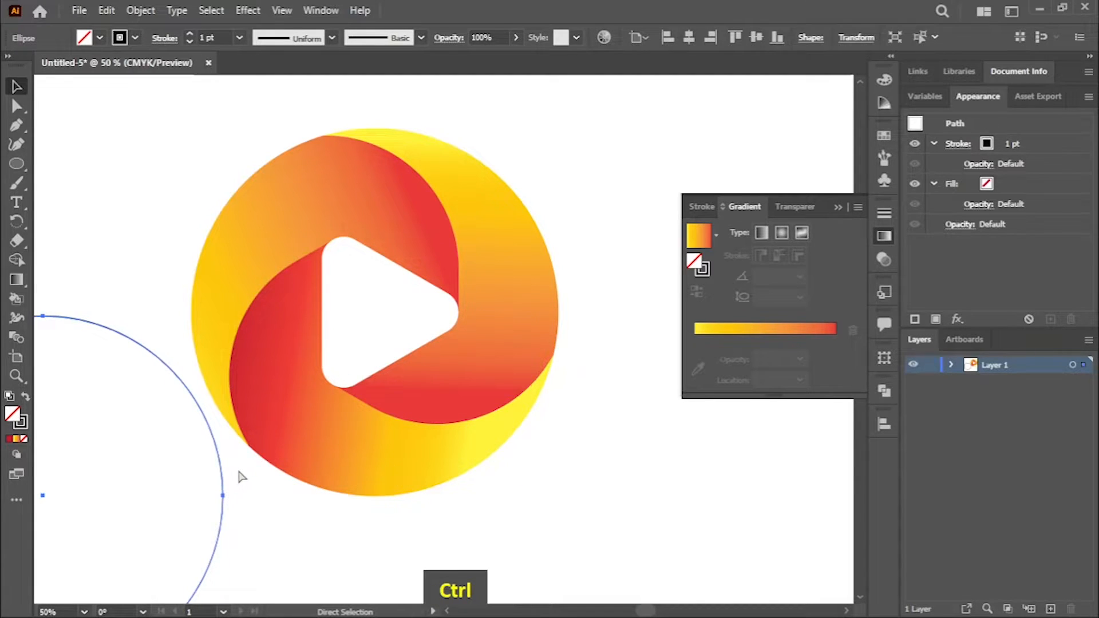
key(ctrl+v)
Step: Shrink the duplicate circle and align it with both tips of the upper-left blade, and delete the original circle beside the logo
drag(613, 407, 506, 382)
drag(518, 497, 494, 472)
drag(453, 414, 465, 414)
click(222, 518)
key(Delete)
Step: Duplicate the resized circle and place the copy outside the logo at its lower left
click(207, 411)
key(ctrl+c)
key(ctrl+v)
double_click(212, 517)
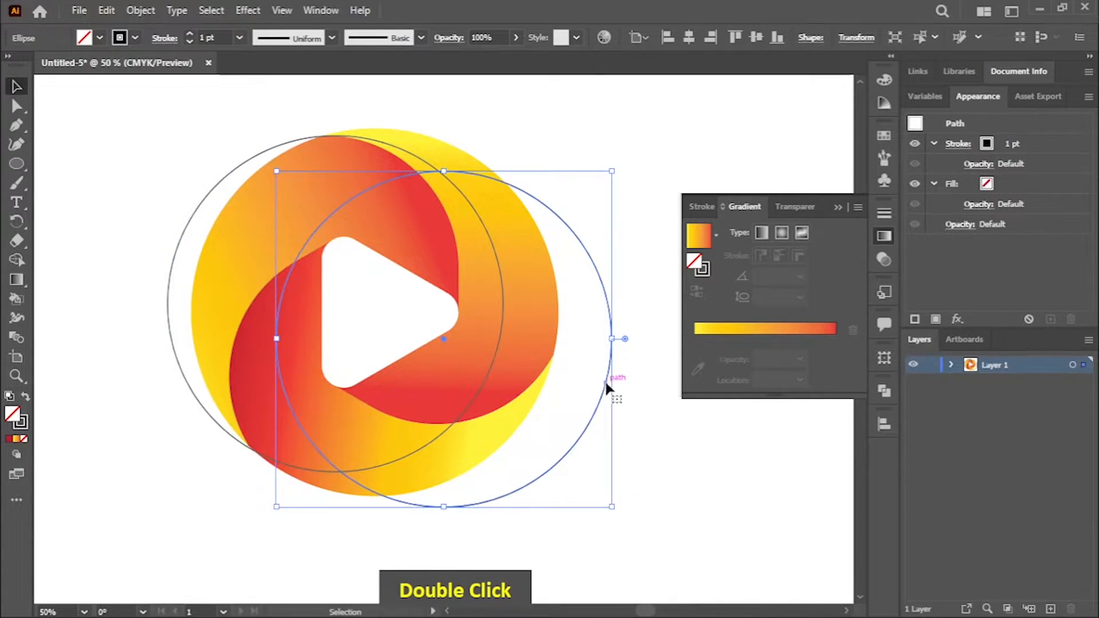
double_click(604, 380)
click(602, 405)
double_click(602, 415)
drag(602, 413, 157, 534)
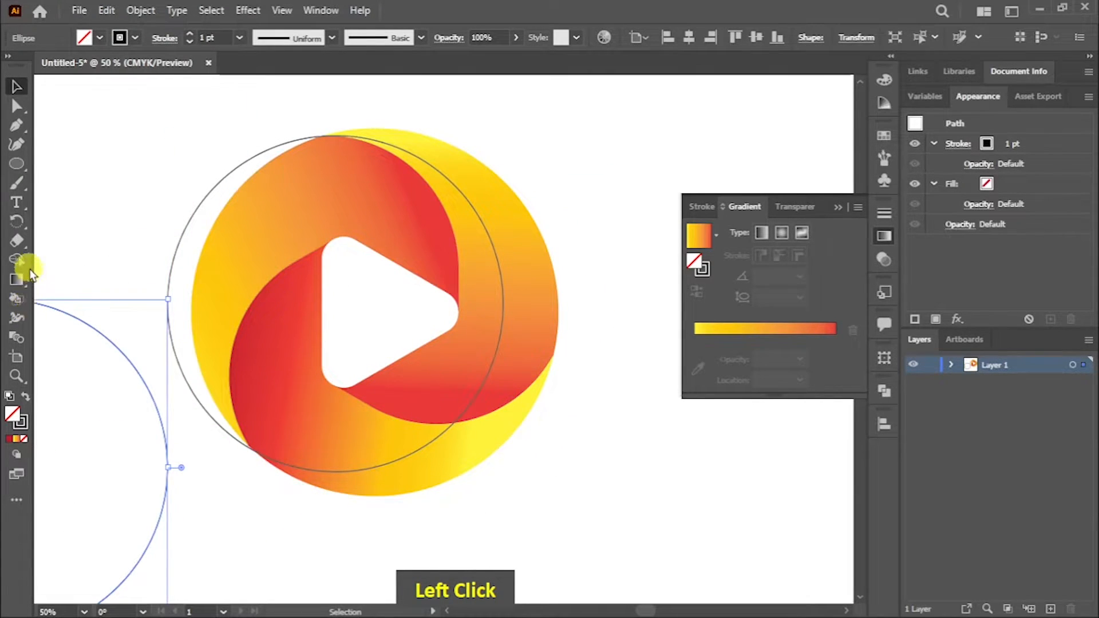
Step: Nudge the circle on the logo so its edge meets the blade tip at the top
click(16, 376)
drag(309, 123, 661, 338)
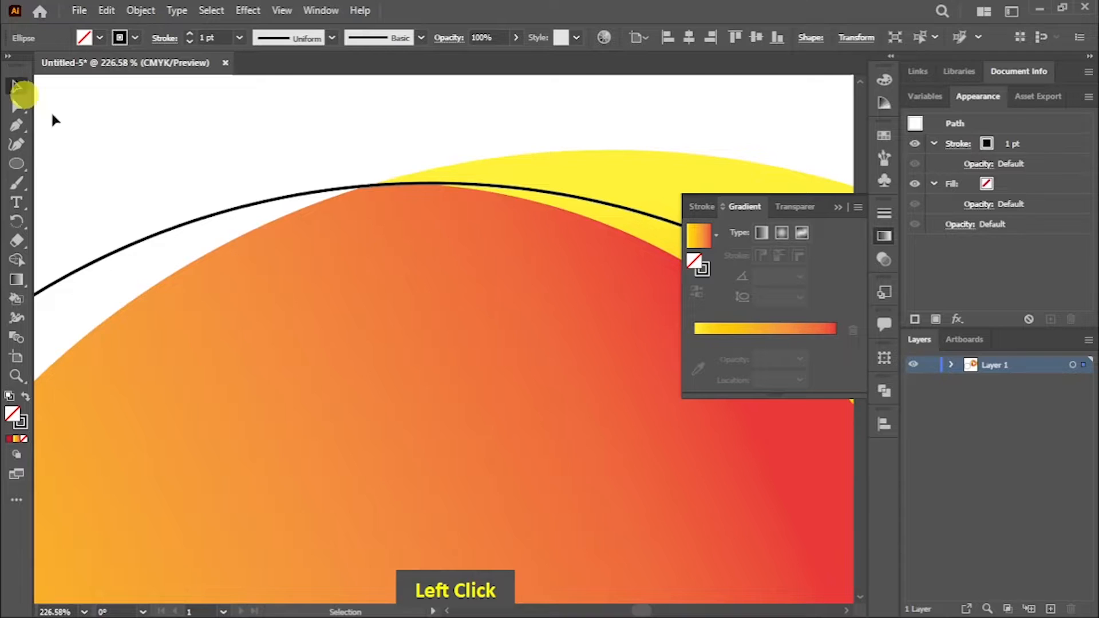
mouse_move(320, 192)
mouse_down()
mouse_move(326, 181)
mouse_move(333, 189)
mouse_up()
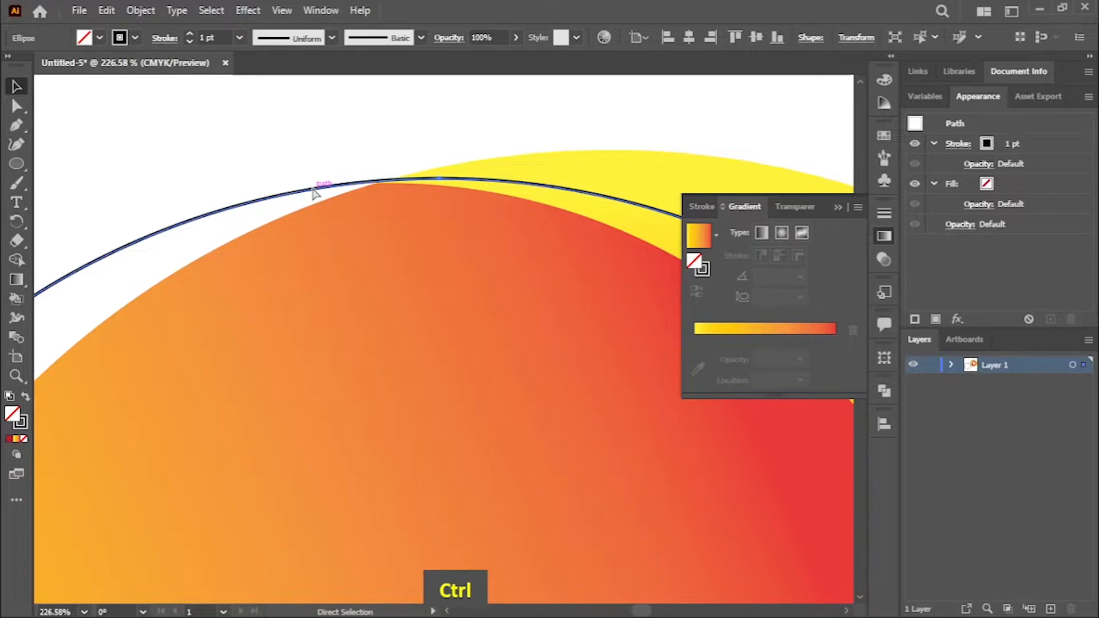
key(ctrl+minus)
key(ctrl+minus)
key(ctrl+minus)
key(ctrl+minus)
key(space)
drag(417, 230, 277, 226)
Step: Split the right blade along the circle with Shape Builder using a black fill, and delete the leftover circle
drag(593, 184, 497, 278)
click(16, 259)
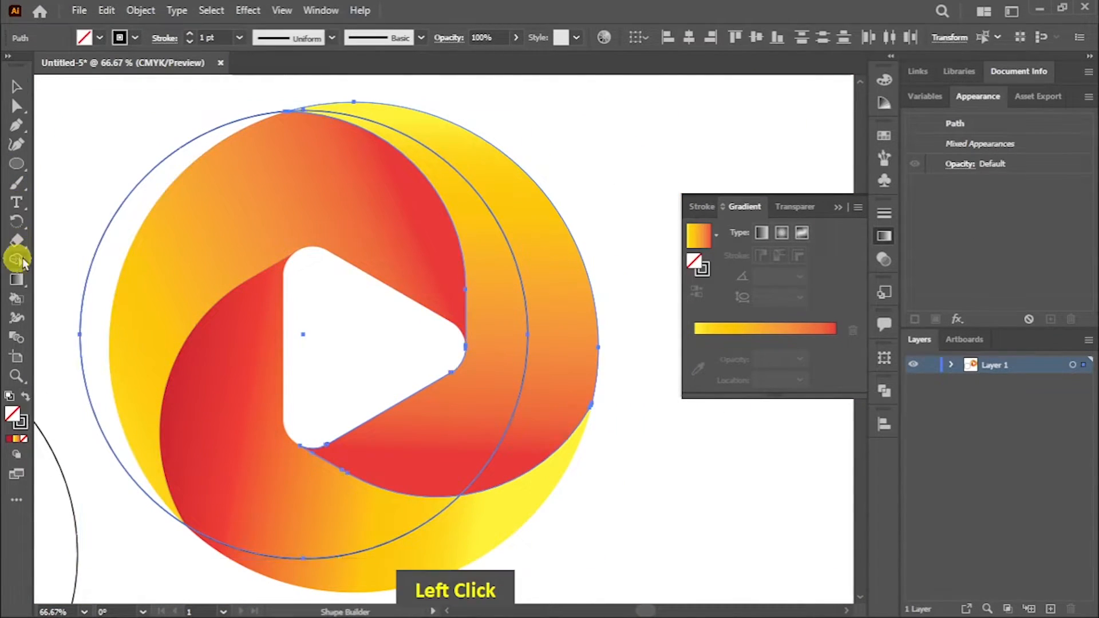
click(99, 39)
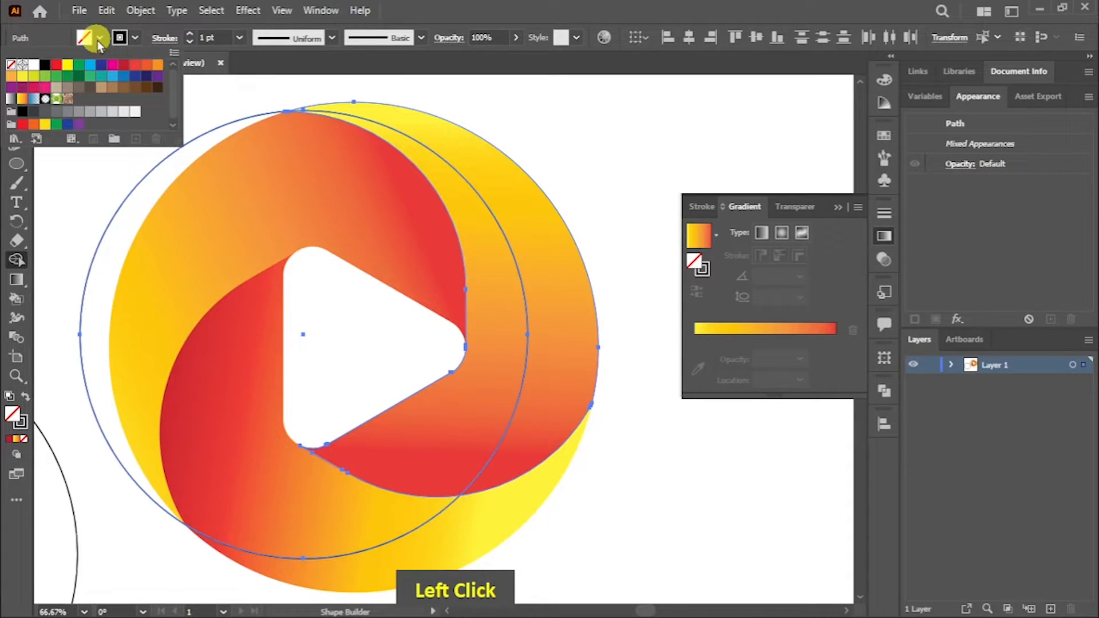
click(524, 214)
click(488, 336)
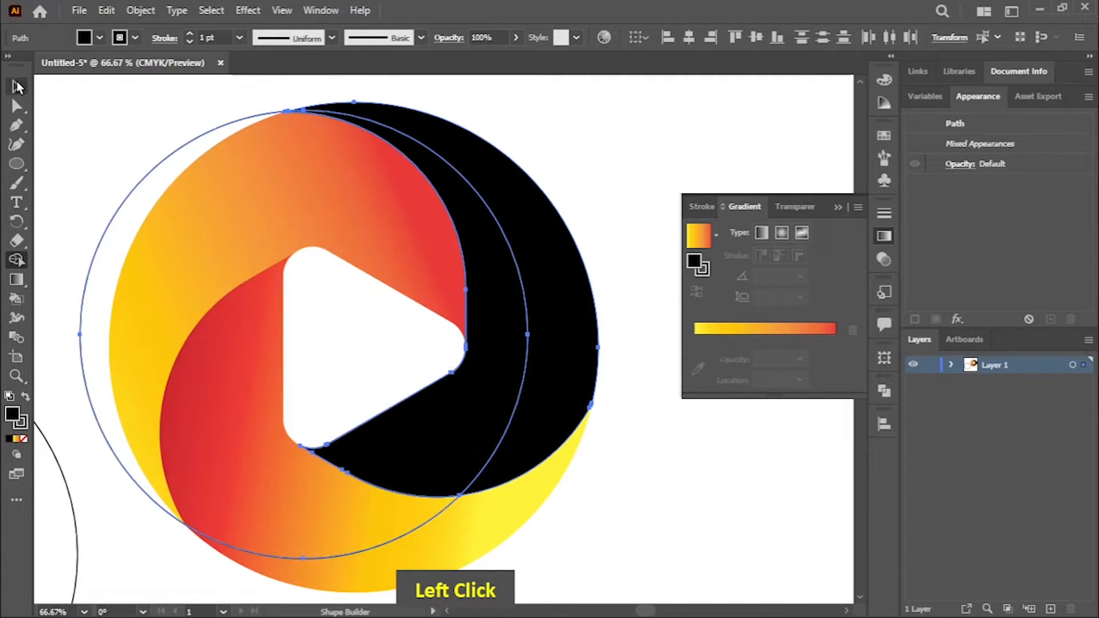
click(18, 86)
click(61, 142)
click(117, 204)
key(Delete)
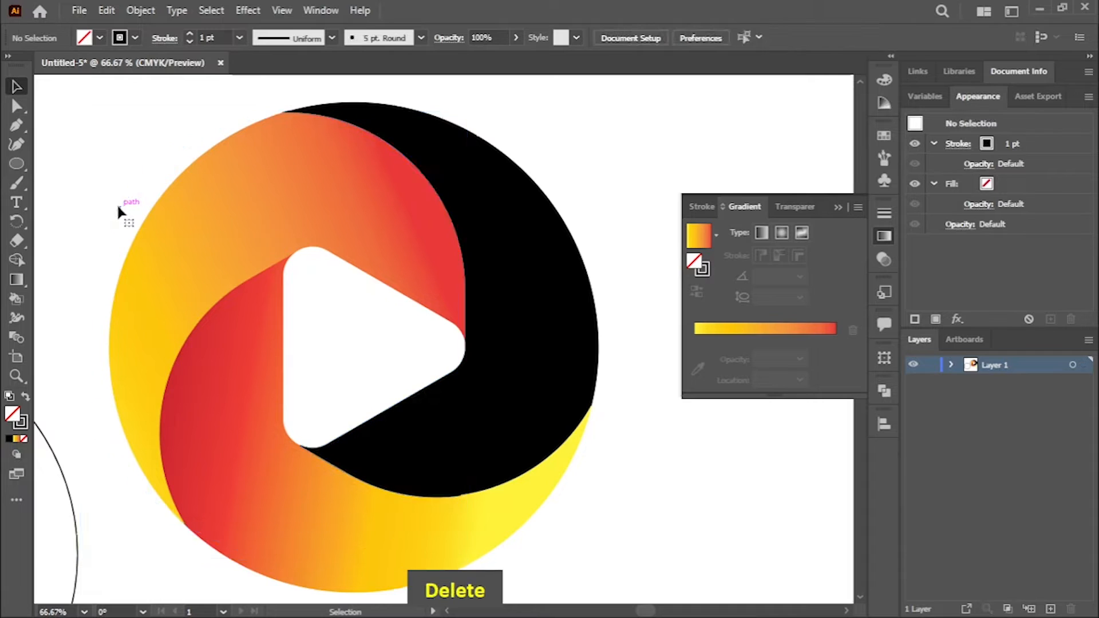
Step: Duplicate the circle outside the logo and place the copy over its lower half, aligned with the lower-left blade tip
click(63, 469)
key(ctrl+v)
mouse_move(623, 205)
mouse_down()
mouse_move(444, 269)
mouse_move(545, 281)
mouse_move(554, 268)
mouse_up()
click(16, 376)
drag(164, 546, 430, 369)
key(v)
drag(287, 525, 285, 521)
click(16, 375)
drag(275, 458, 359, 380)
key(space)
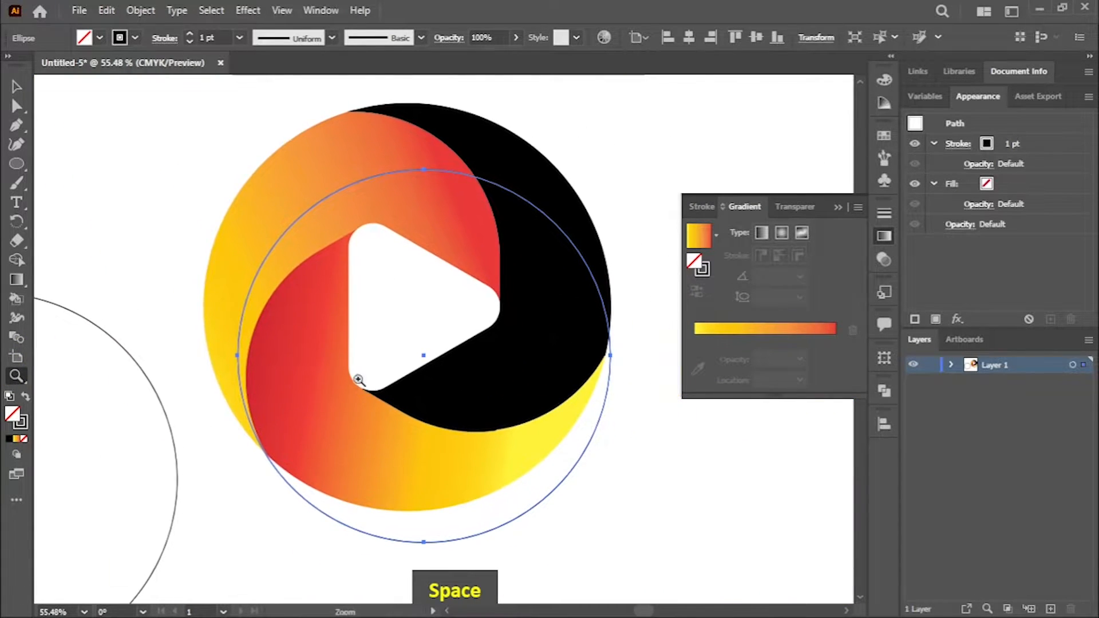
Step: Split the upper-left blade along the circle with Shape Builder and fill both pieces black
click(16, 92)
double_click(202, 197)
drag(295, 252, 295, 253)
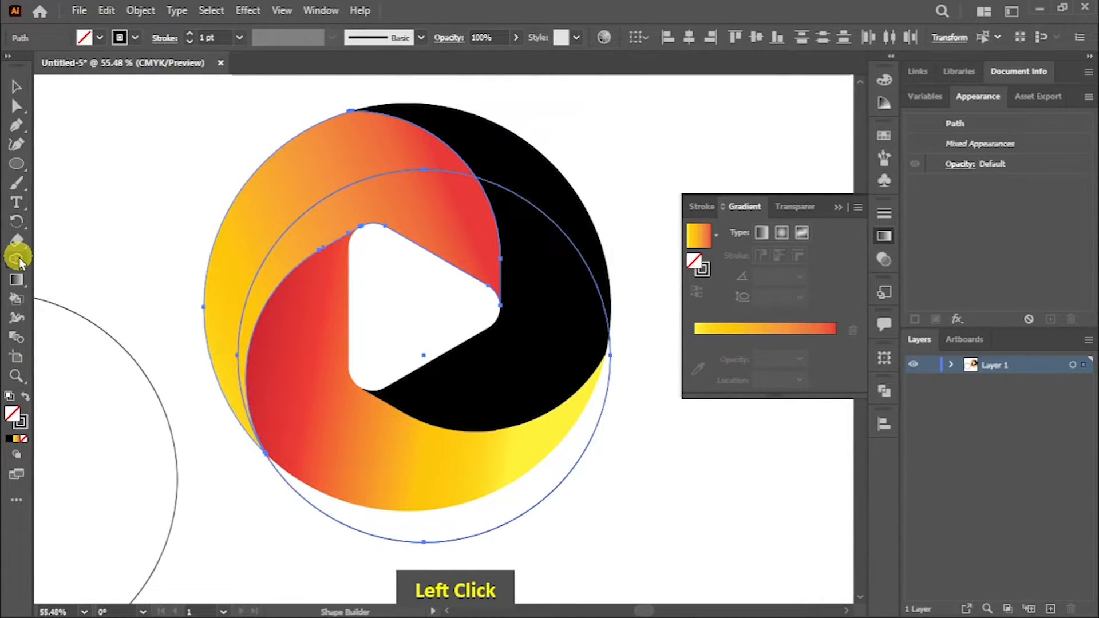
click(17, 260)
click(259, 223)
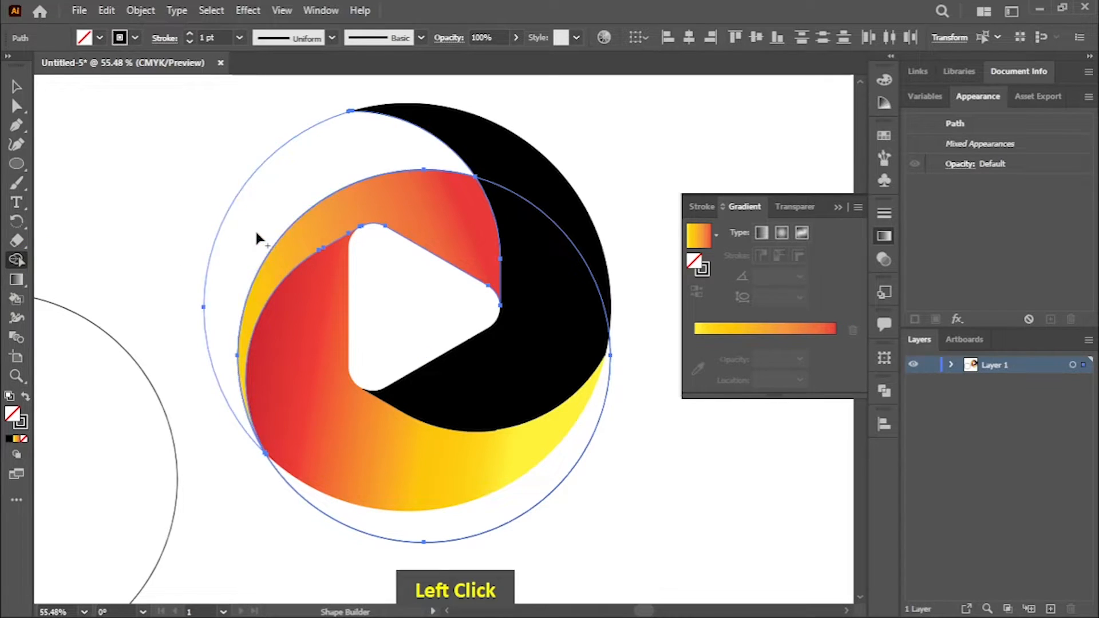
click(334, 219)
click(100, 38)
double_click(250, 185)
click(342, 228)
Step: Delete the leftover circle around the lower part of the logo
click(17, 94)
click(595, 446)
click(584, 449)
key(Delete)
Step: Move the remaining outside circle over the logo's upper right and align its edge with the right tip of the bottom blade
drag(165, 411, 610, 213)
click(619, 339)
key(z)
alt+click(552, 383)
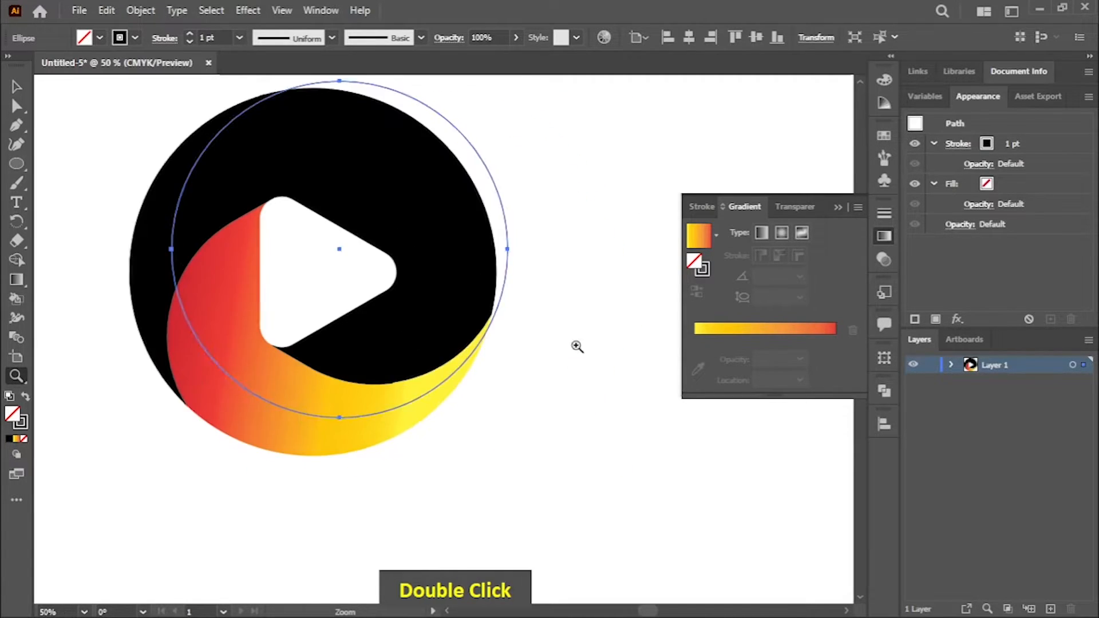
drag(576, 345, 710, 366)
drag(407, 296, 503, 384)
key(v)
drag(460, 210, 456, 223)
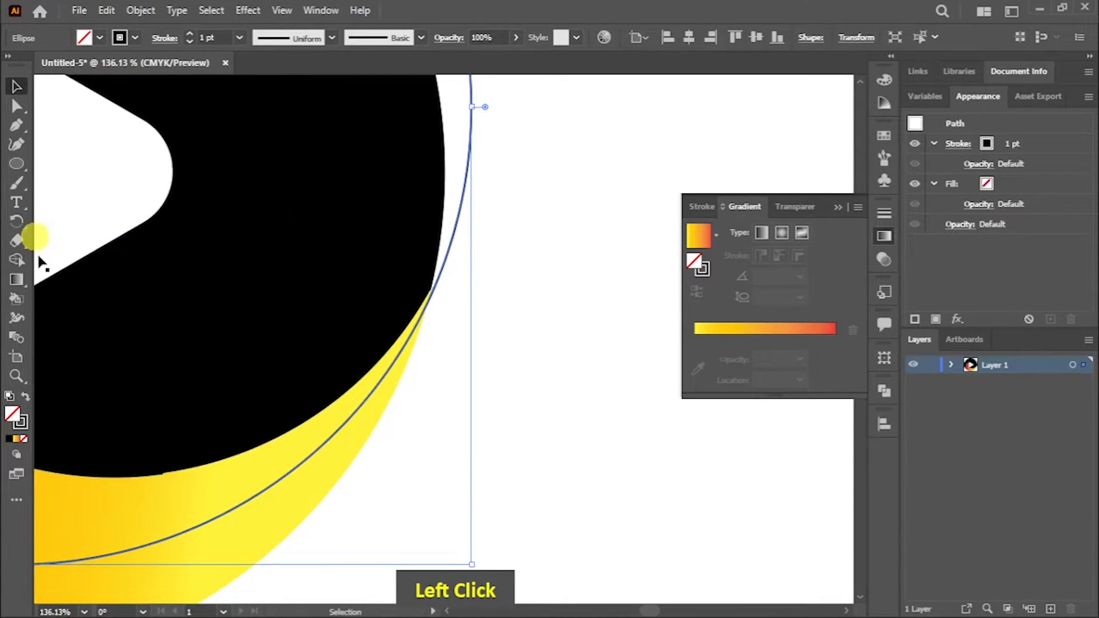
click(17, 376)
drag(554, 379, 361, 287)
alt+click(361, 288)
Step: Split the bottom blade along the circle with Shape Builder and fill both pieces black
key(v)
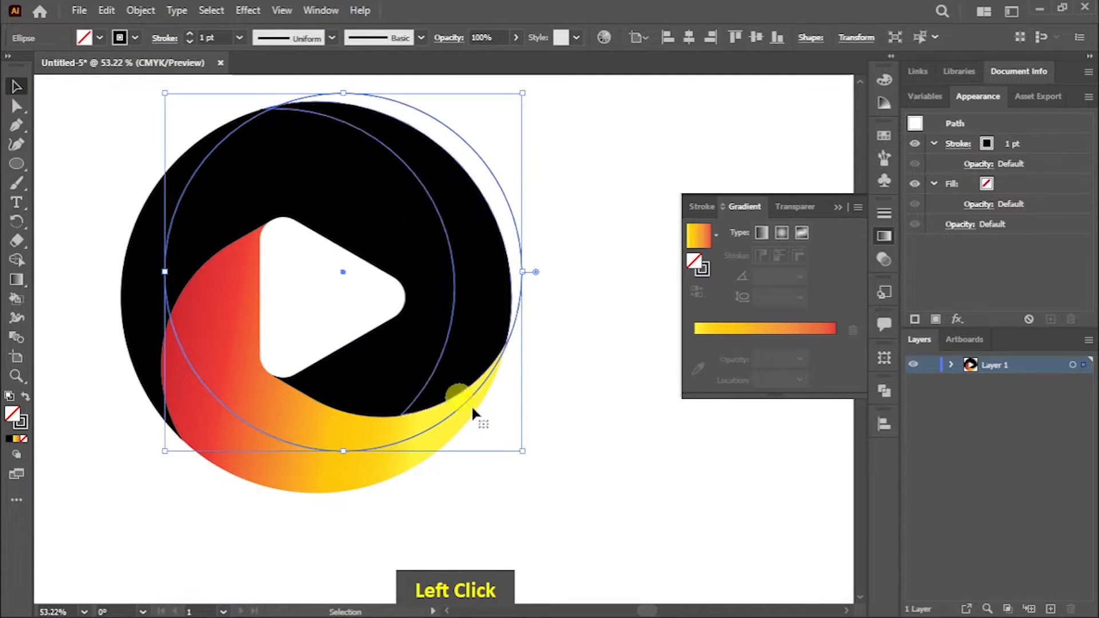
click(468, 499)
drag(352, 431, 351, 430)
click(16, 259)
click(98, 37)
click(305, 462)
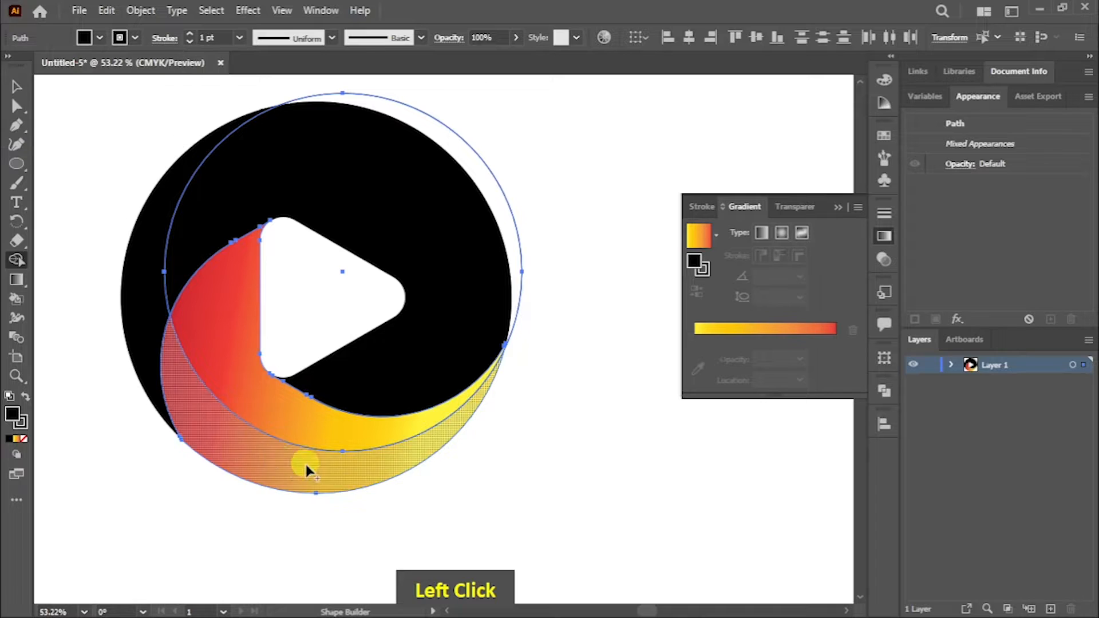
click(271, 405)
Step: Delete the leftover circle at the logo's upper right
click(17, 86)
click(187, 135)
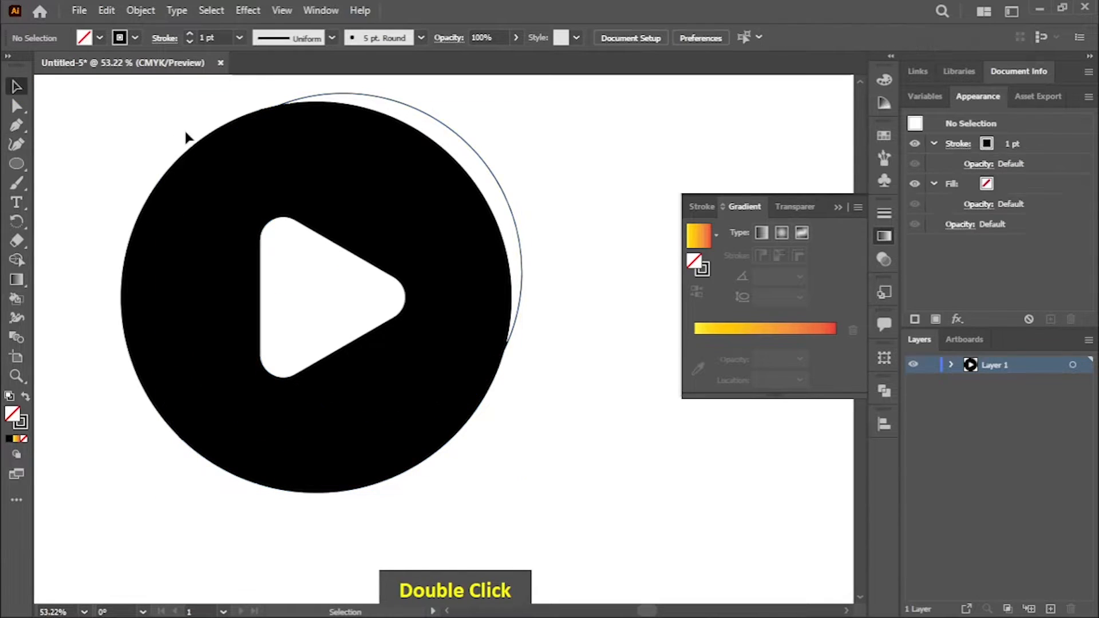
click(466, 138)
key(Delete)
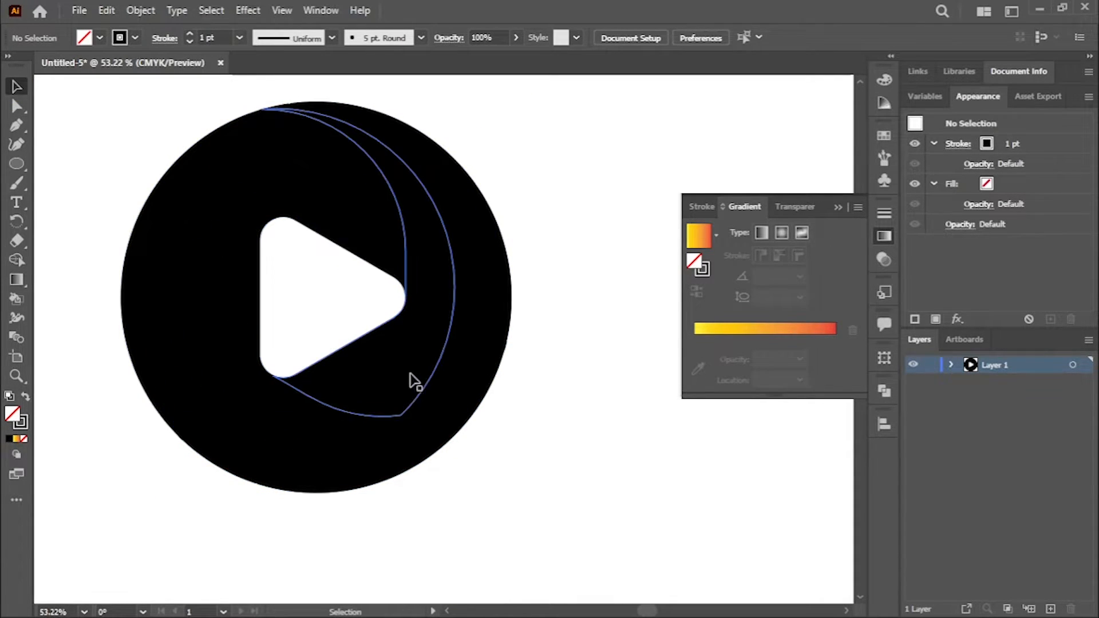
Step: Fill all pieces of the logo with the yellow-to-red gradient swatch
drag(88, 93, 541, 437)
click(99, 37)
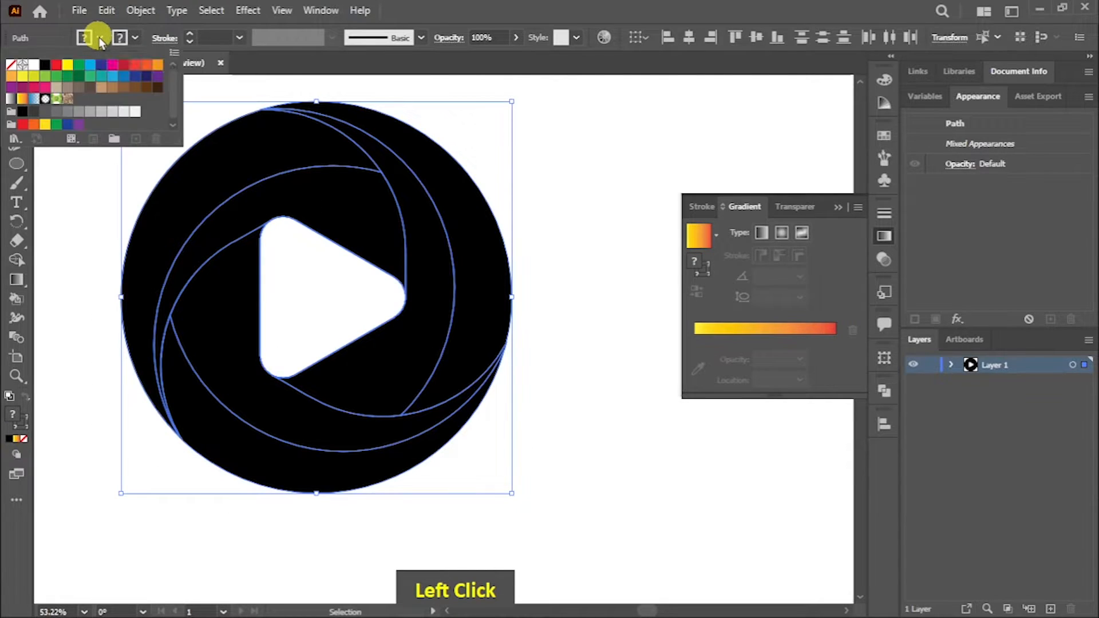
click(22, 102)
click(309, 287)
click(554, 287)
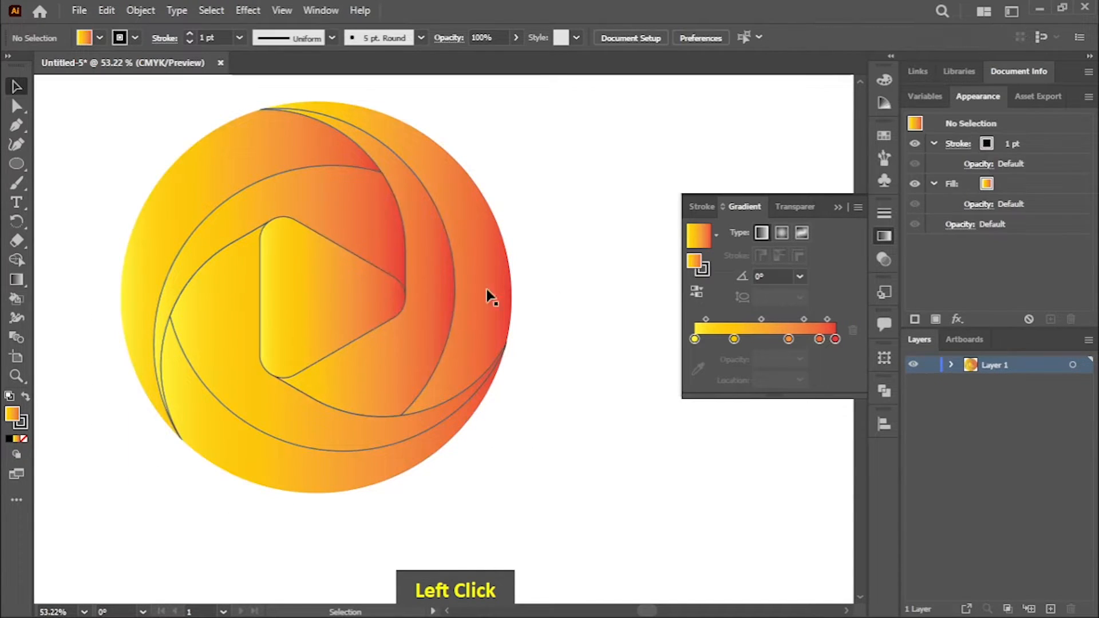
Step: Remove the fill from the topmost triangle in the logo's center
click(343, 269)
click(99, 37)
click(11, 64)
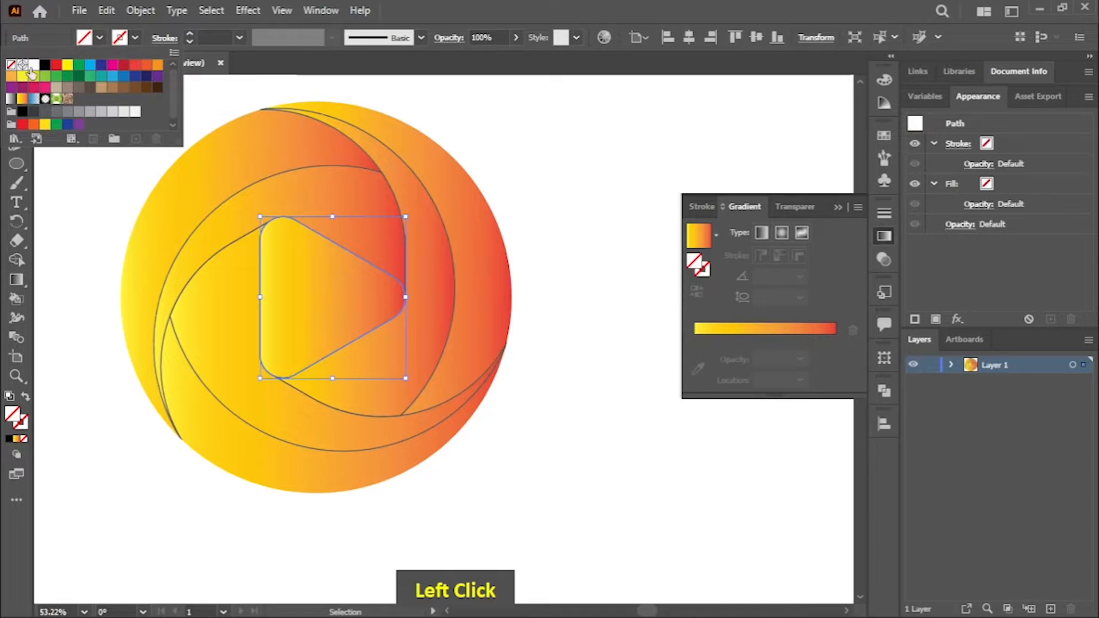
click(70, 204)
click(588, 298)
Step: Delete the gradient-filled triangles stacked in the center to leave an open play shape
click(336, 296)
key(Delete)
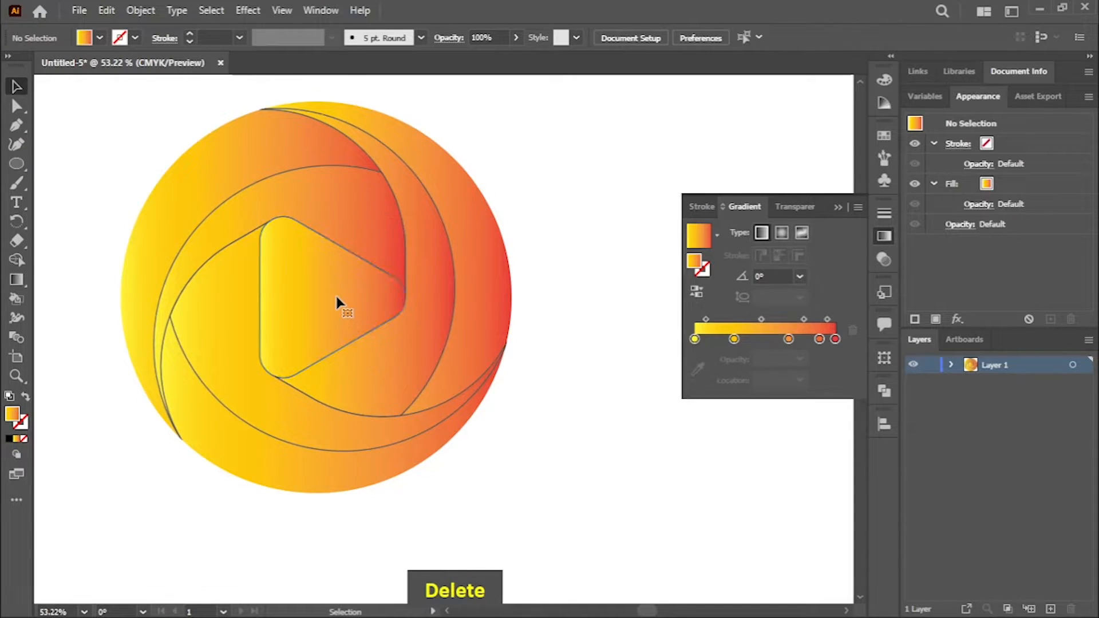
click(328, 296)
key(Delete)
click(328, 295)
key(Delete)
click(330, 294)
key(Delete)
click(331, 284)
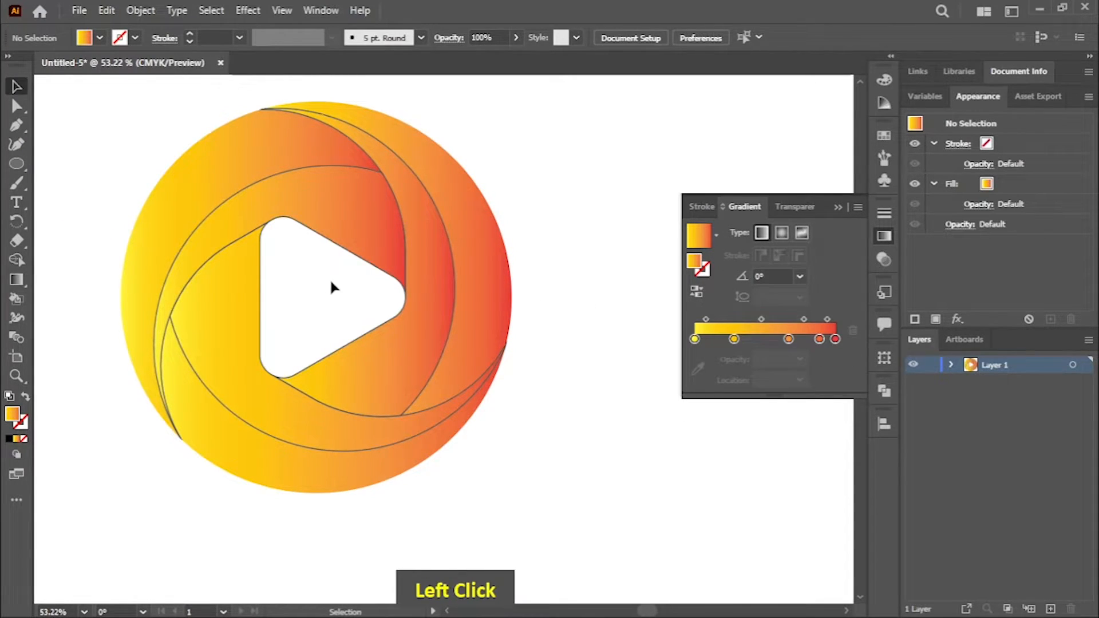
Step: Remove the stroke from all pieces of the logo
drag(595, 529, 596, 530)
click(136, 38)
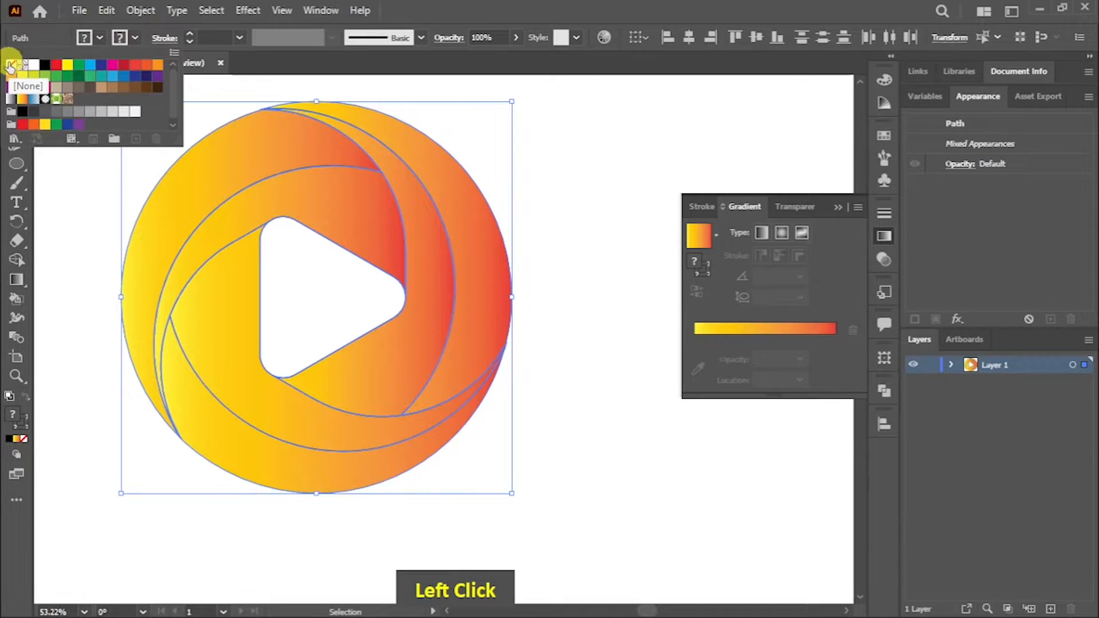
double_click(78, 205)
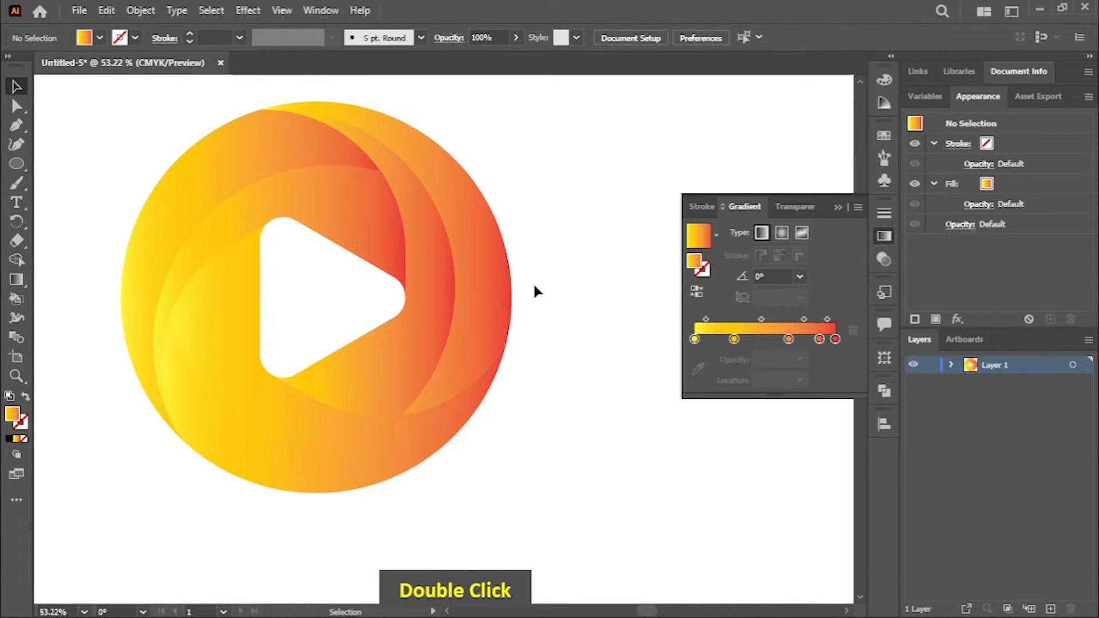
Step: In the gradient of the right blade's outer piece, remove the second-to-last color stop and set the end stop to dark red
click(16, 279)
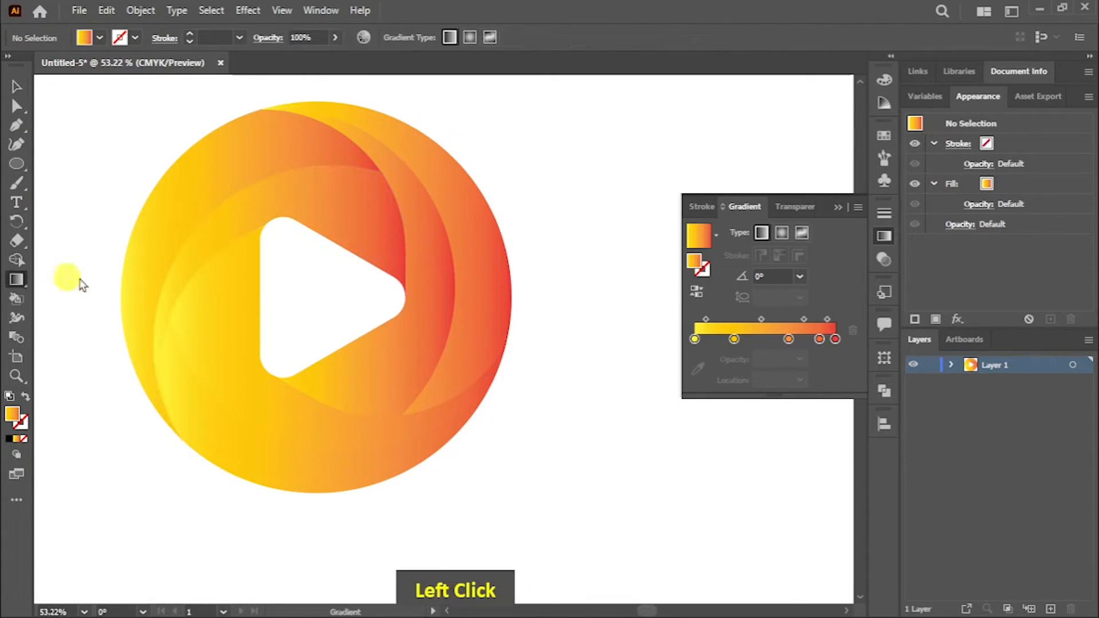
ctrl+click(492, 277)
click(836, 340)
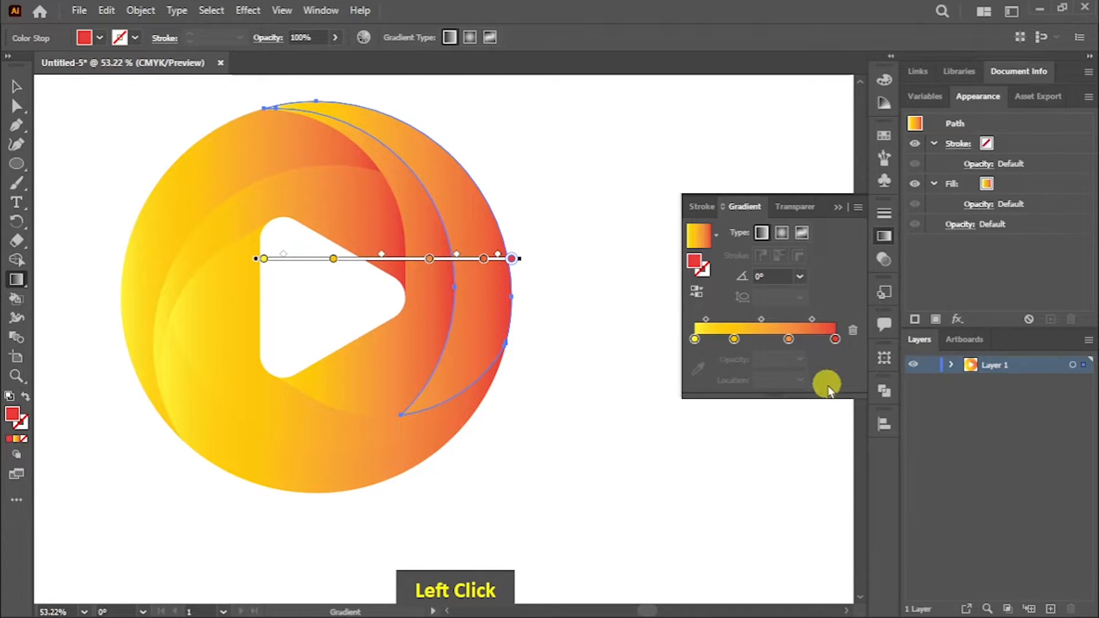
double_click(836, 339)
click(743, 394)
click(801, 347)
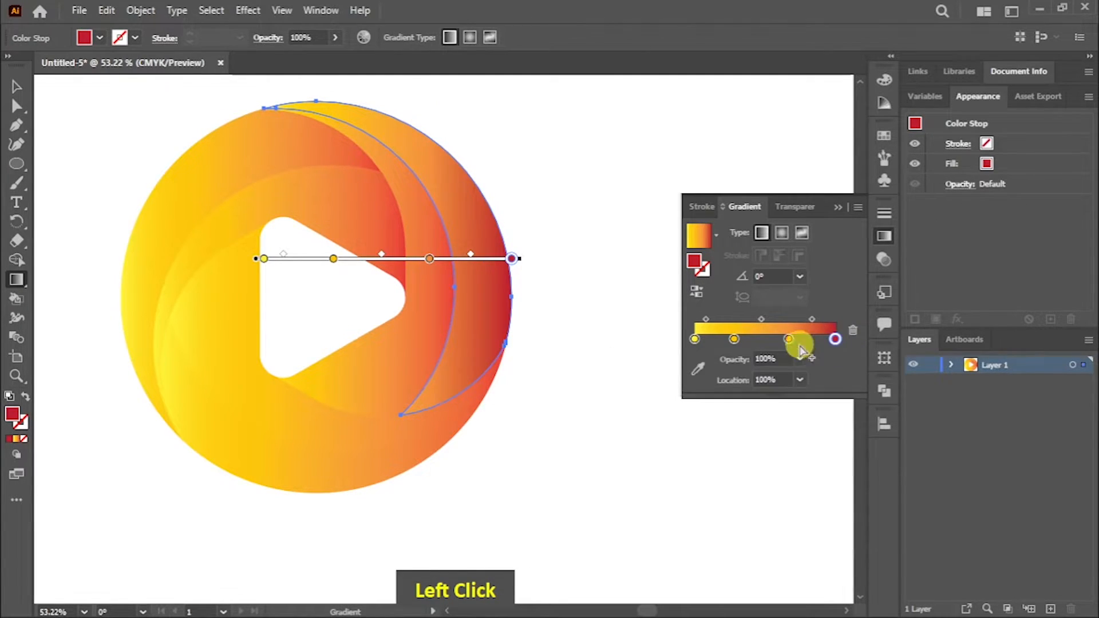
Step: Change the light orange stop of the outer piece's gradient to a deeper orange-red
double_click(789, 339)
click(764, 391)
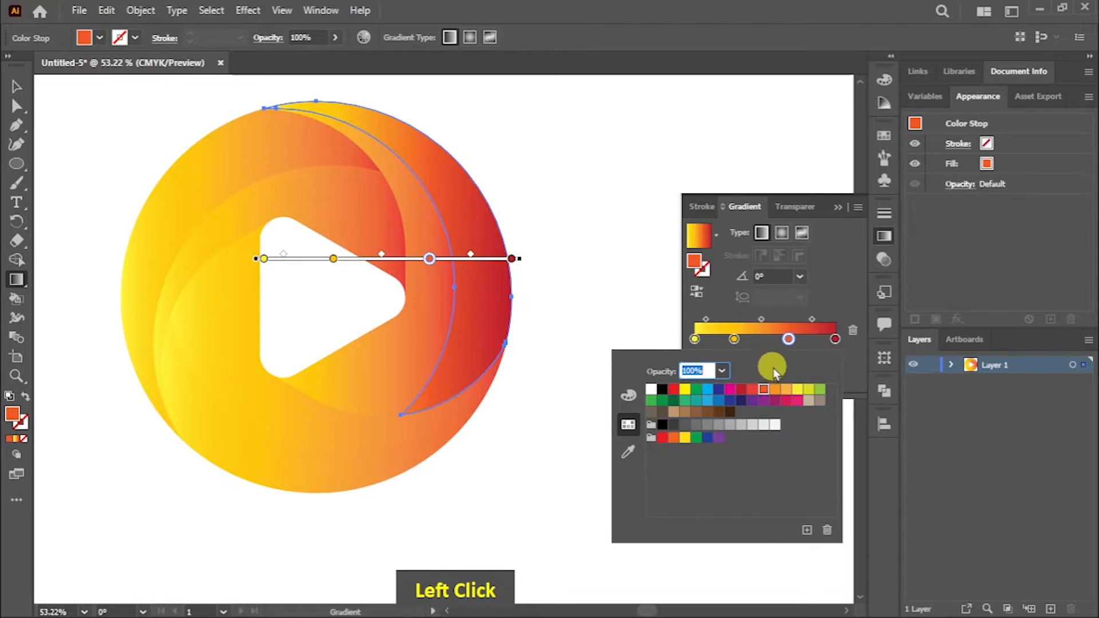
click(859, 354)
Step: Redirect the gradients of the right blade's outer and inner pieces to run from yellow at the top to red at the bottom
drag(408, 111, 463, 338)
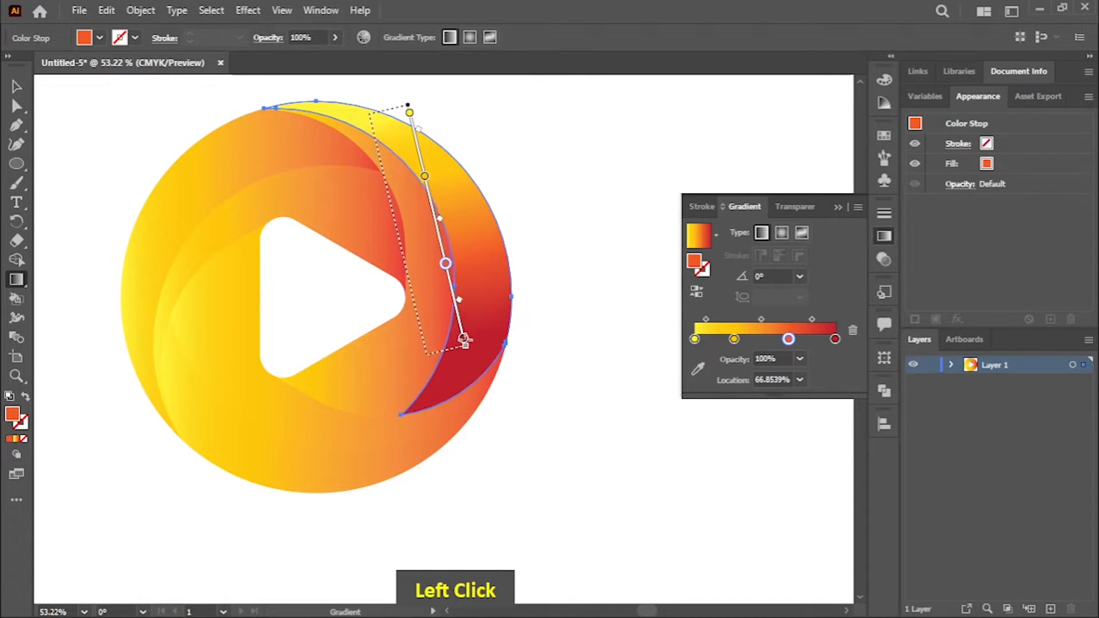
ctrl+click(403, 346)
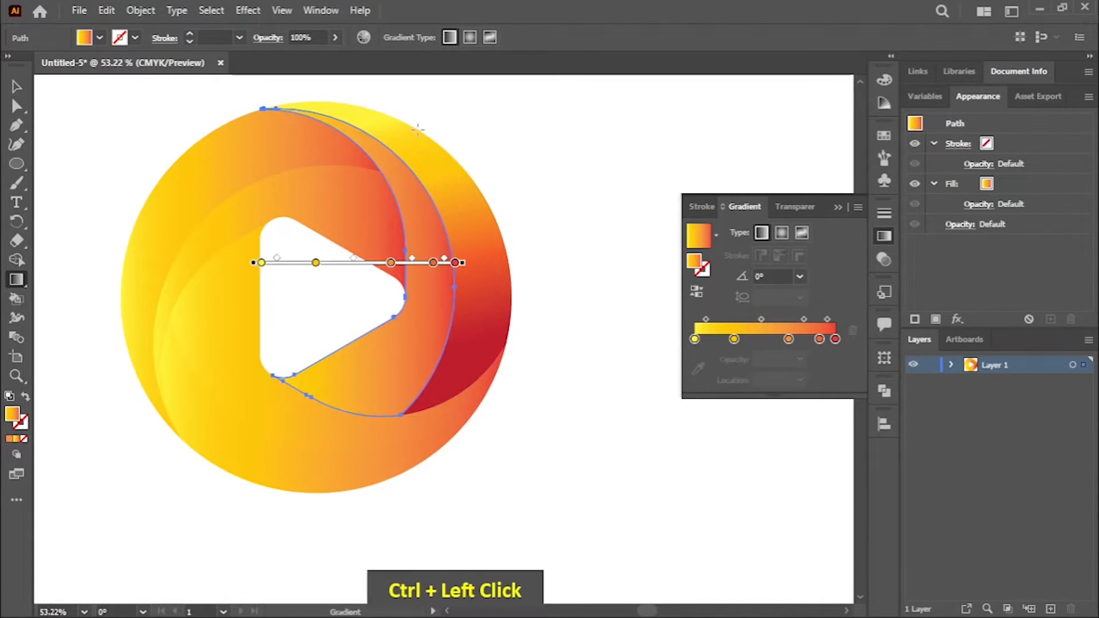
drag(408, 111, 410, 367)
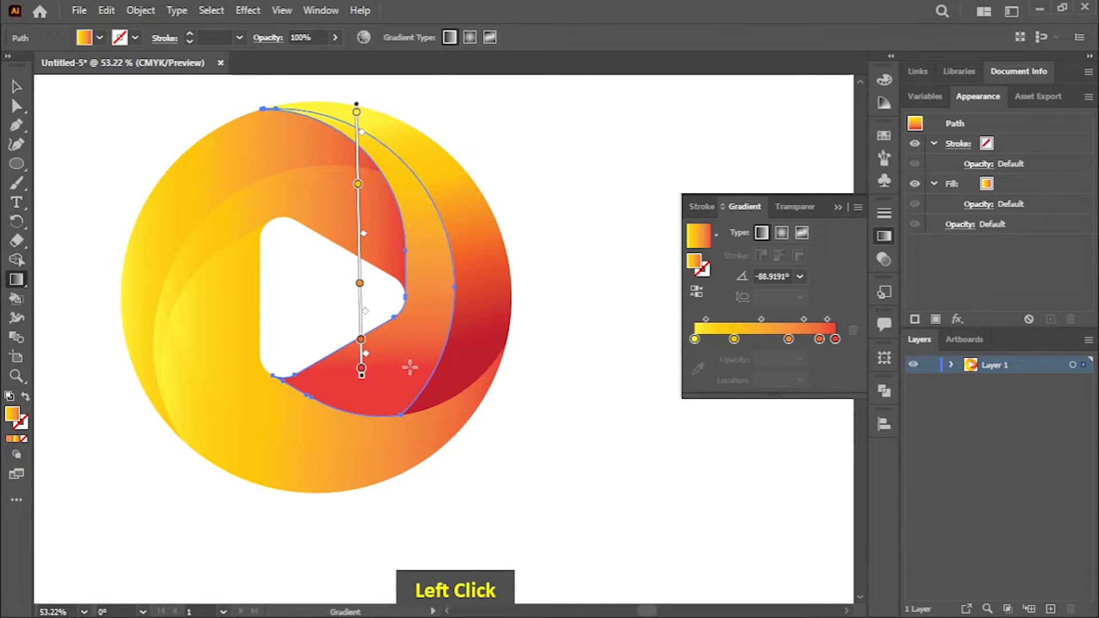
Step: Copy the outer piece's gradient colors onto the right blade's inner piece with the Eyedropper tool
ctrl+click(487, 328)
right_click(19, 279)
click(85, 316)
ctrl+click(428, 238)
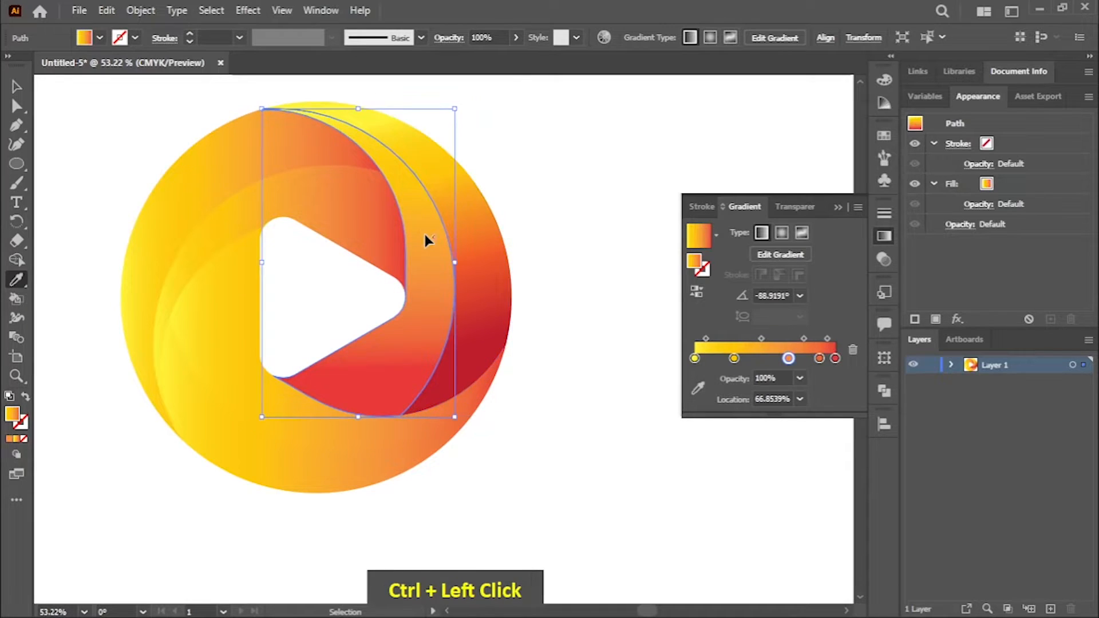
click(474, 233)
Step: Copy the yellow-to-dark-red gradient onto the pieces of the upper-left and bottom blades with the Eyedropper tool
ctrl+click(400, 226)
click(240, 174)
ctrl+click(405, 184)
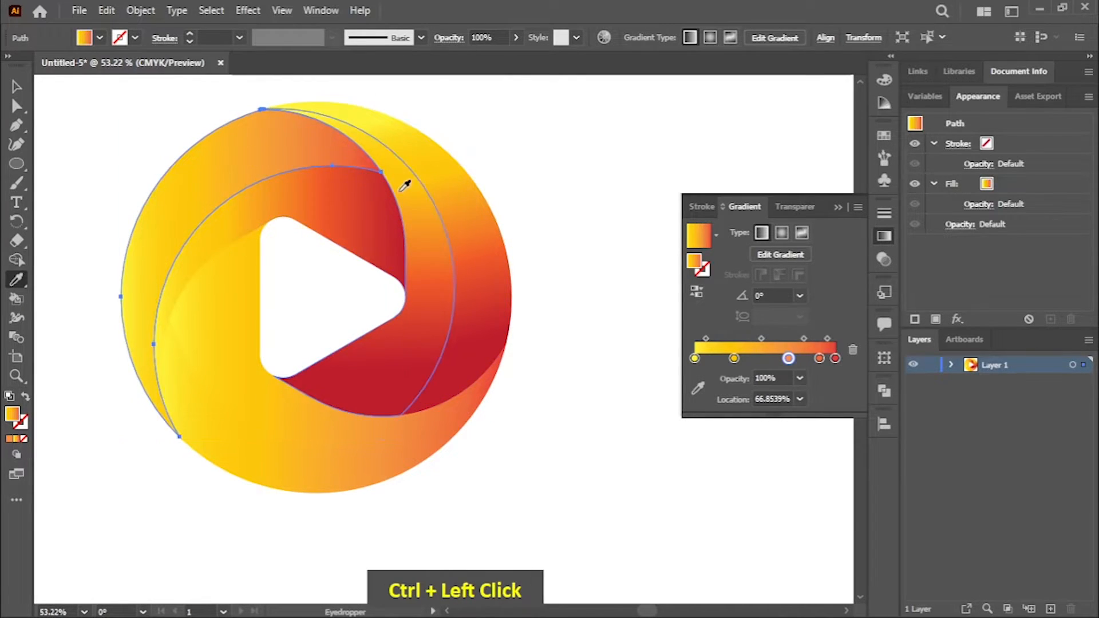
click(235, 282)
click(319, 191)
ctrl+click(331, 477)
click(437, 364)
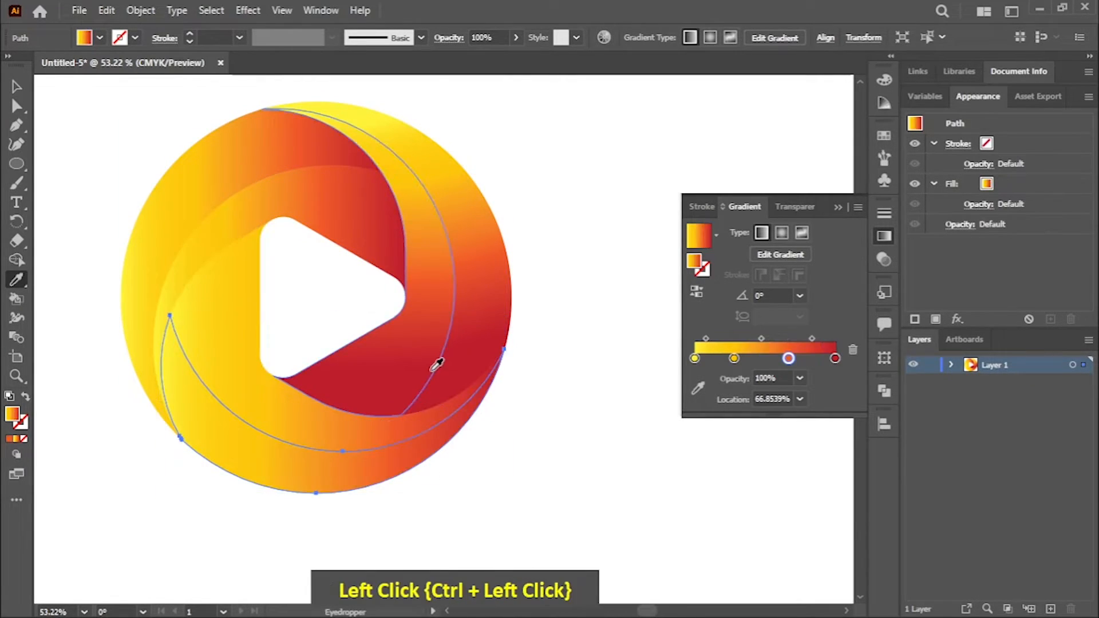
Step: Redraw the gradient of the right blade's inner piece vertically, from yellow just above the logo to dark red at the blade's lower edge
ctrl+click(444, 248)
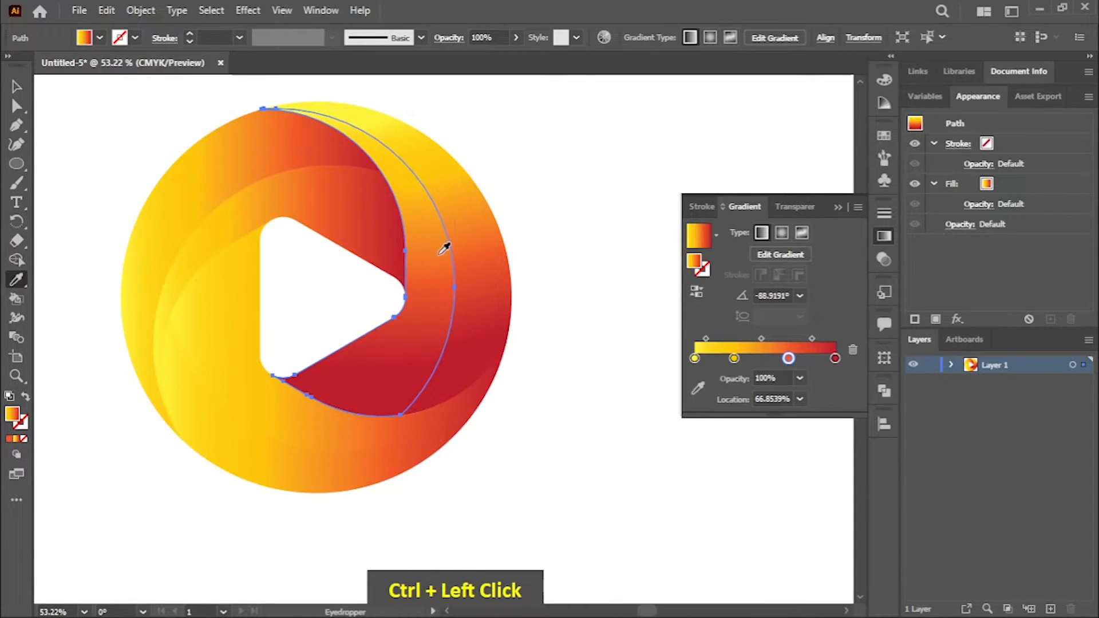
click(18, 280)
drag(329, 150, 450, 375)
drag(390, 98, 433, 338)
drag(377, 304, 372, 387)
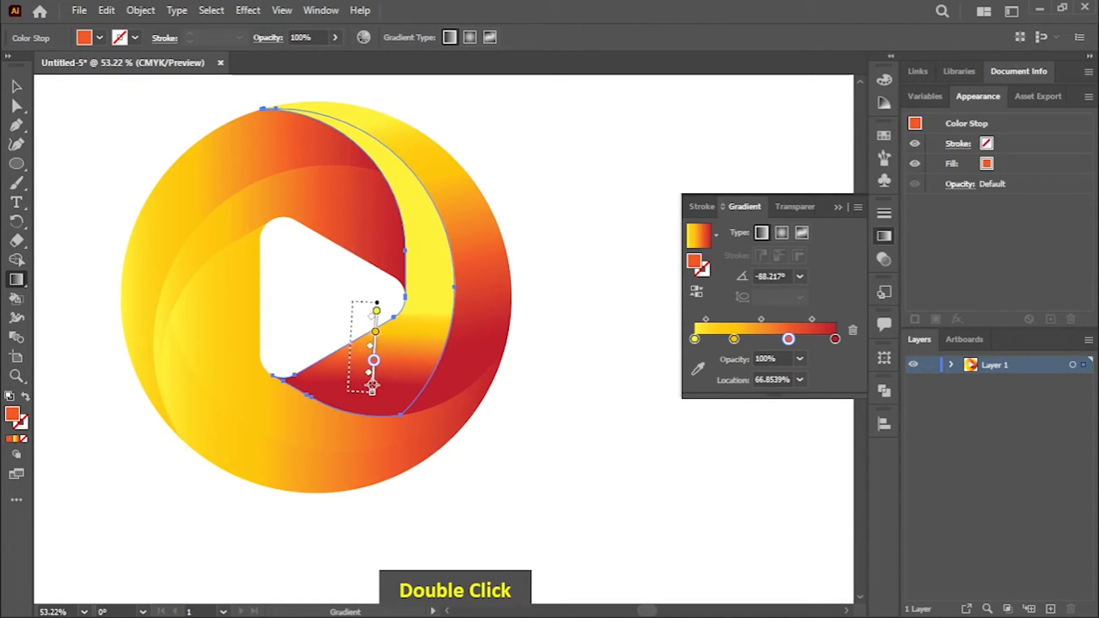
drag(386, 84, 379, 398)
key(space)
drag(508, 271, 477, 337)
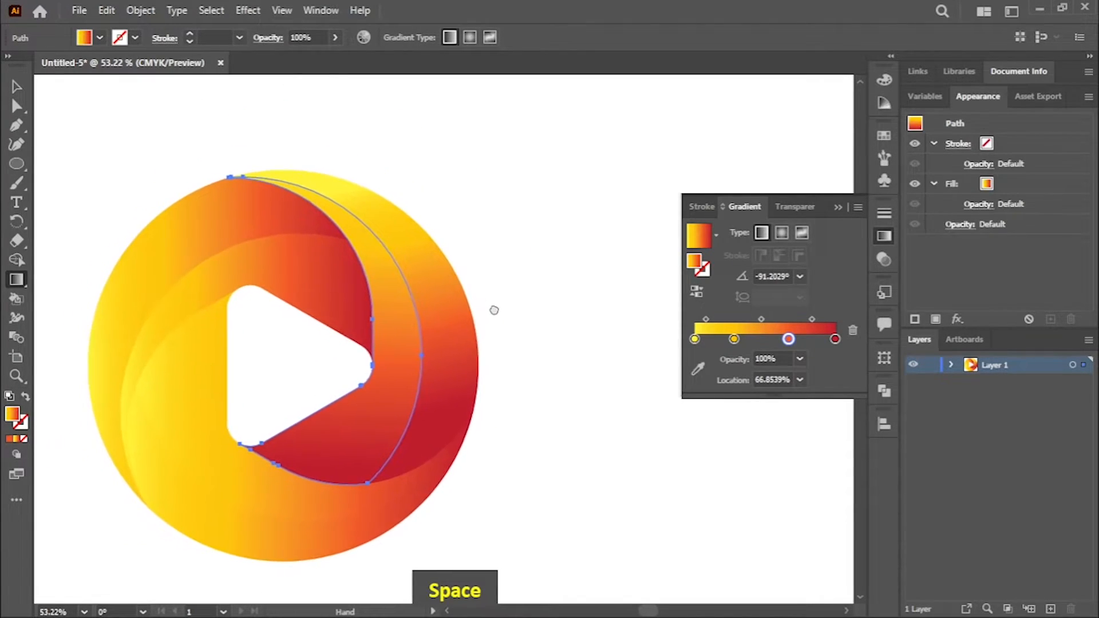
Step: Redraw the gradient of the right blade's outer piece diagonally, from yellow beyond its upper-left tip to dark red at its lower-right edge
ctrl+click(448, 321)
drag(184, 141, 467, 416)
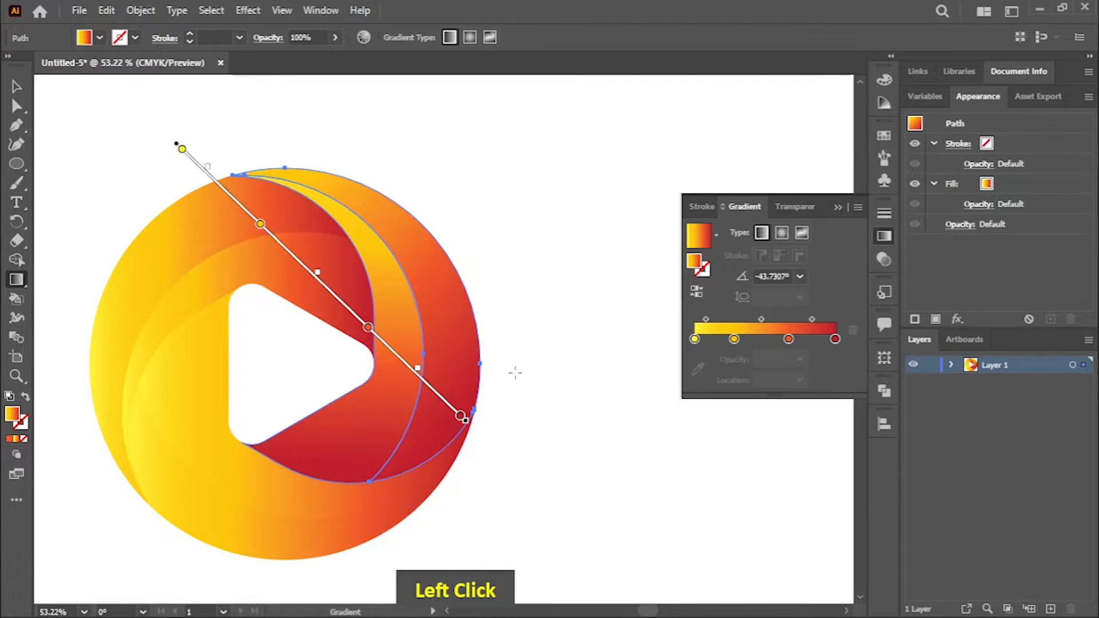
ctrl+click(515, 377)
Step: Redraw the upper-left blade's gradients from yellow to dark red: the inner piece rising gently rightward, the outer piece rising steeply from the lower left
key(space)
drag(515, 326, 617, 245)
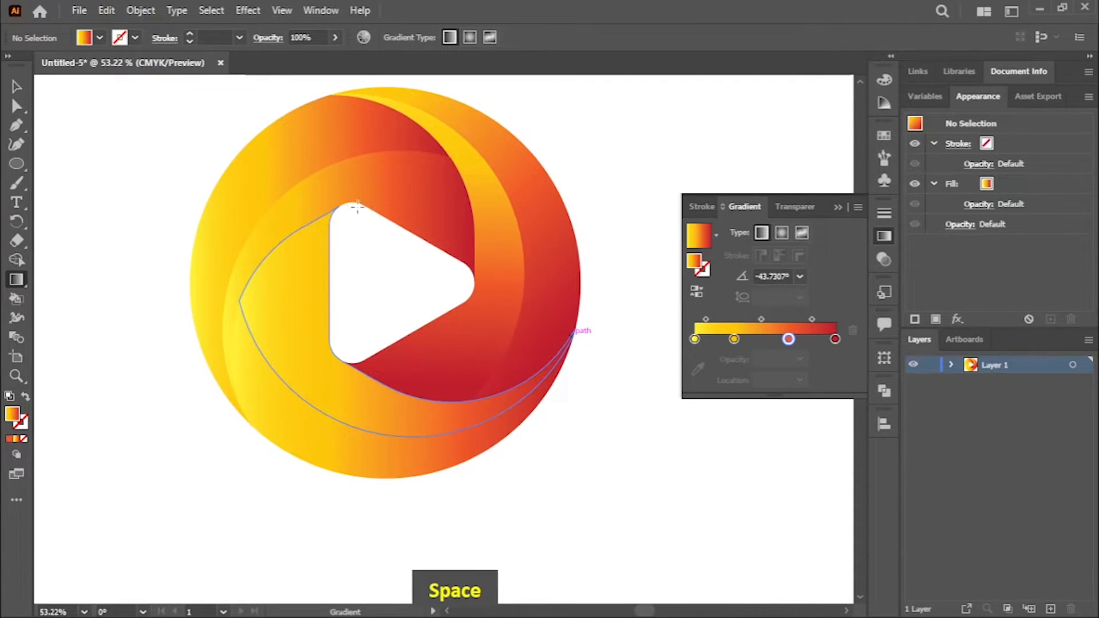
ctrl+click(309, 190)
drag(254, 444, 422, 153)
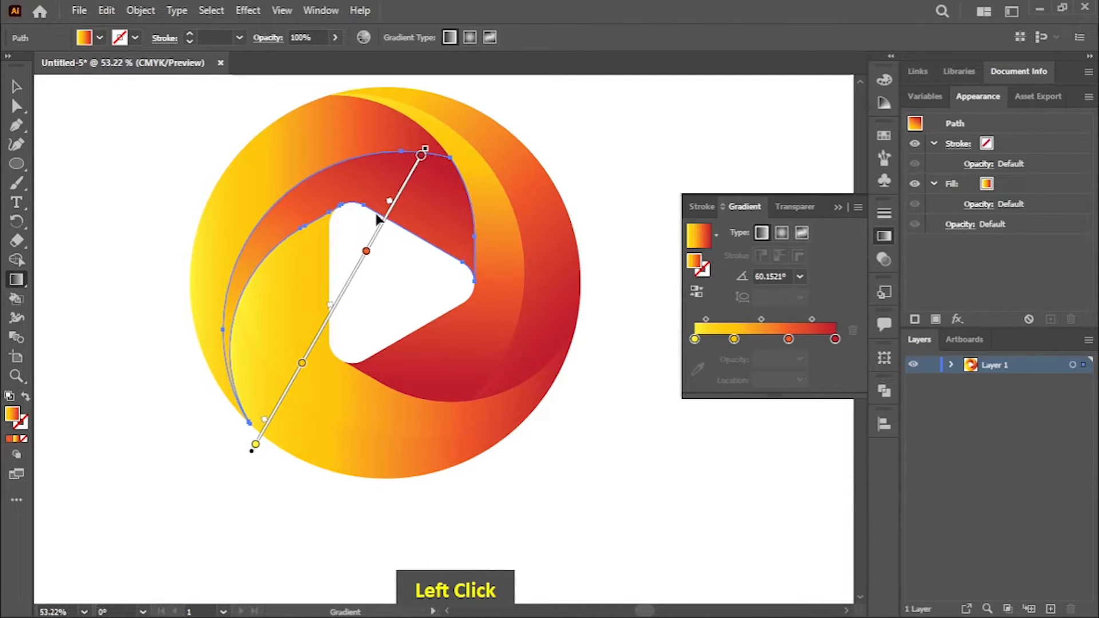
drag(173, 300, 428, 201)
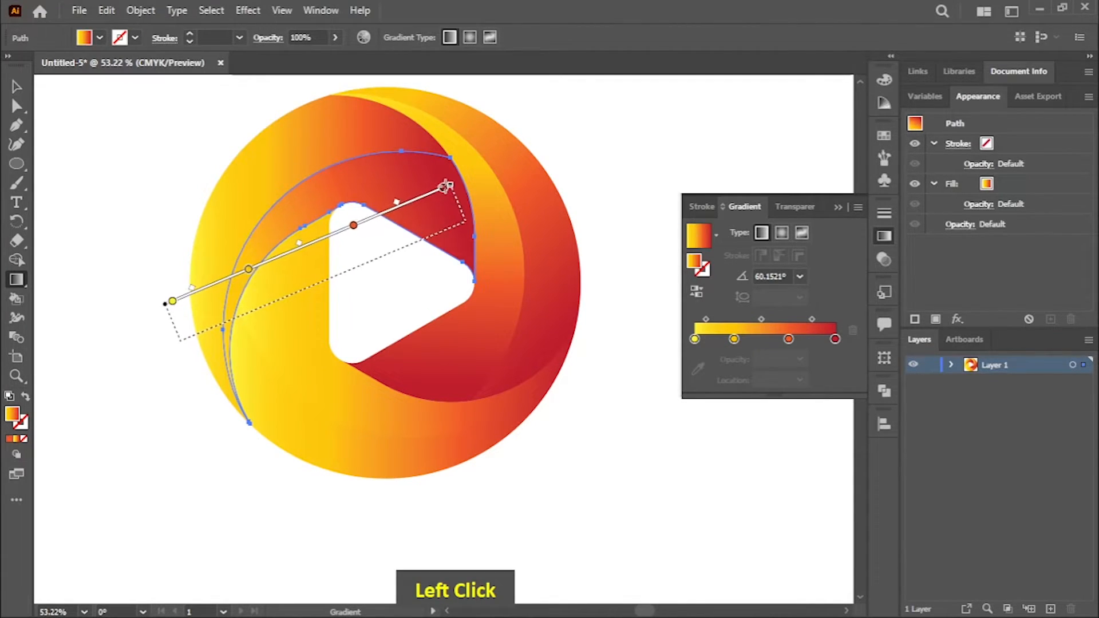
ctrl+click(290, 147)
drag(212, 452, 290, 98)
ctrl+click(157, 277)
Step: Redraw the bottom blade's gradients from yellow to dark red: the inner piece toward the upper left, the outer piece toward the lower left
key(space)
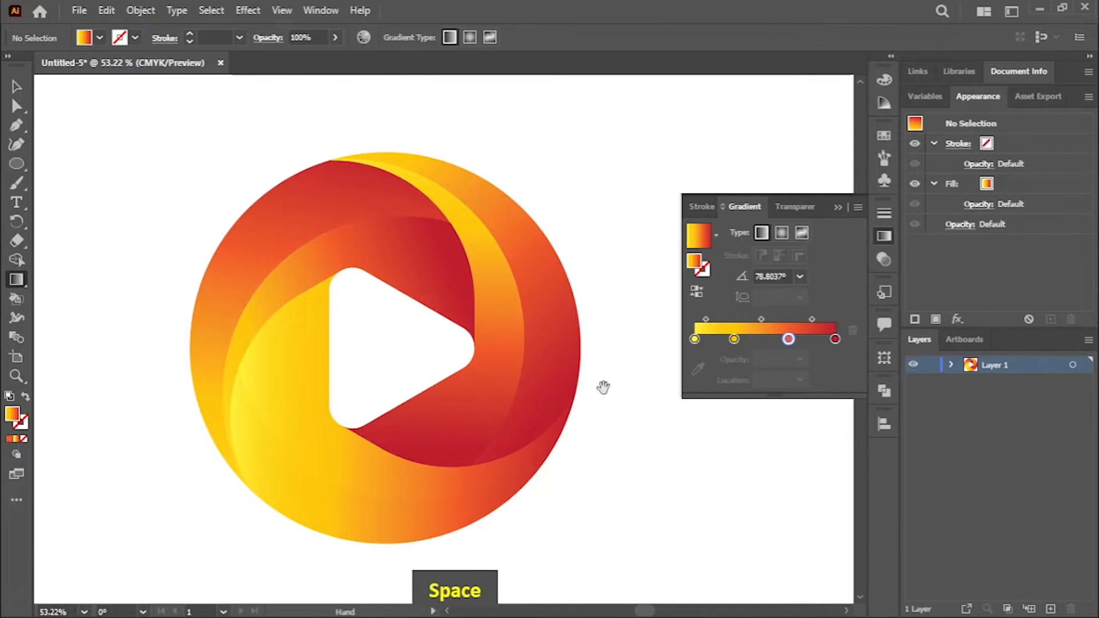
drag(595, 376, 595, 330)
ctrl+click(411, 422)
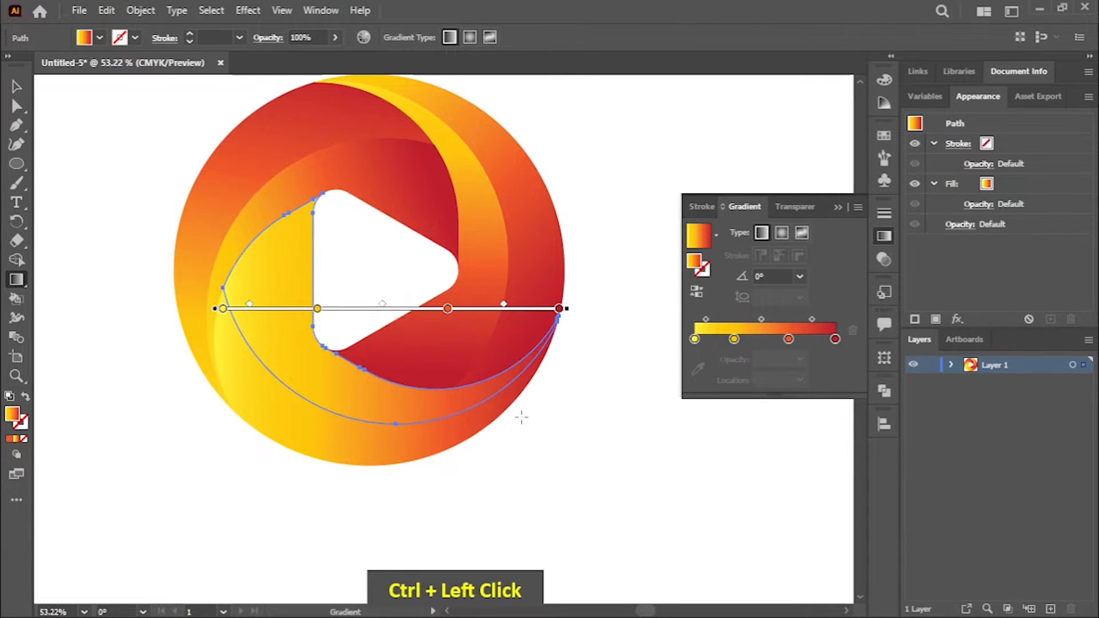
mouse_move(501, 401)
mouse_down()
mouse_move(309, 349)
mouse_move(225, 275)
mouse_move(265, 238)
mouse_up()
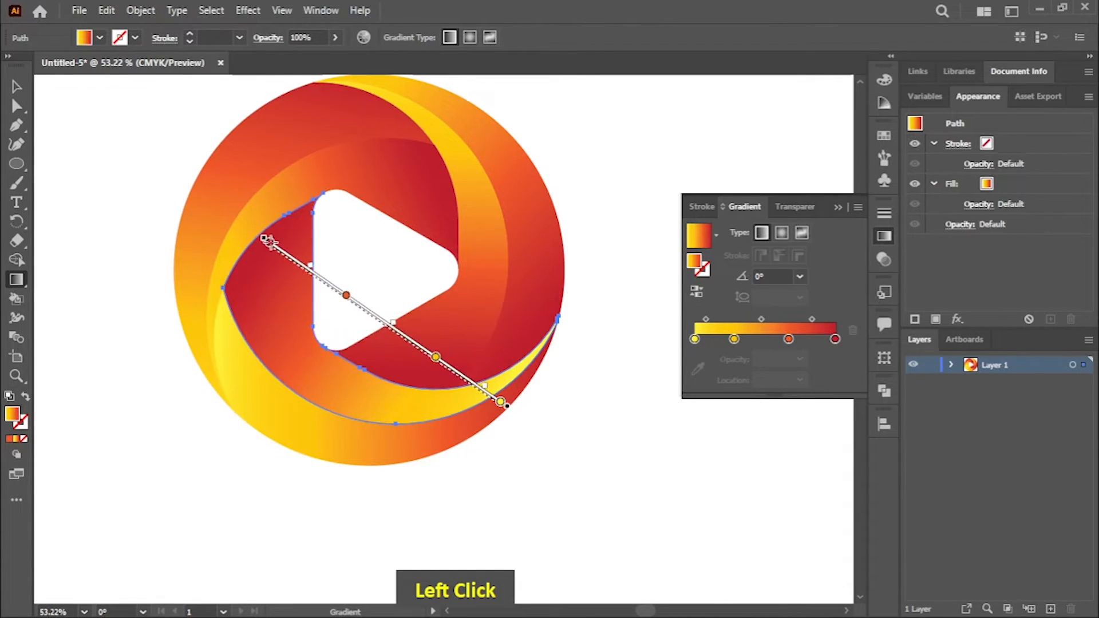
ctrl+click(434, 441)
drag(585, 321, 252, 479)
ctrl+click(574, 449)
drag(591, 372, 610, 388)
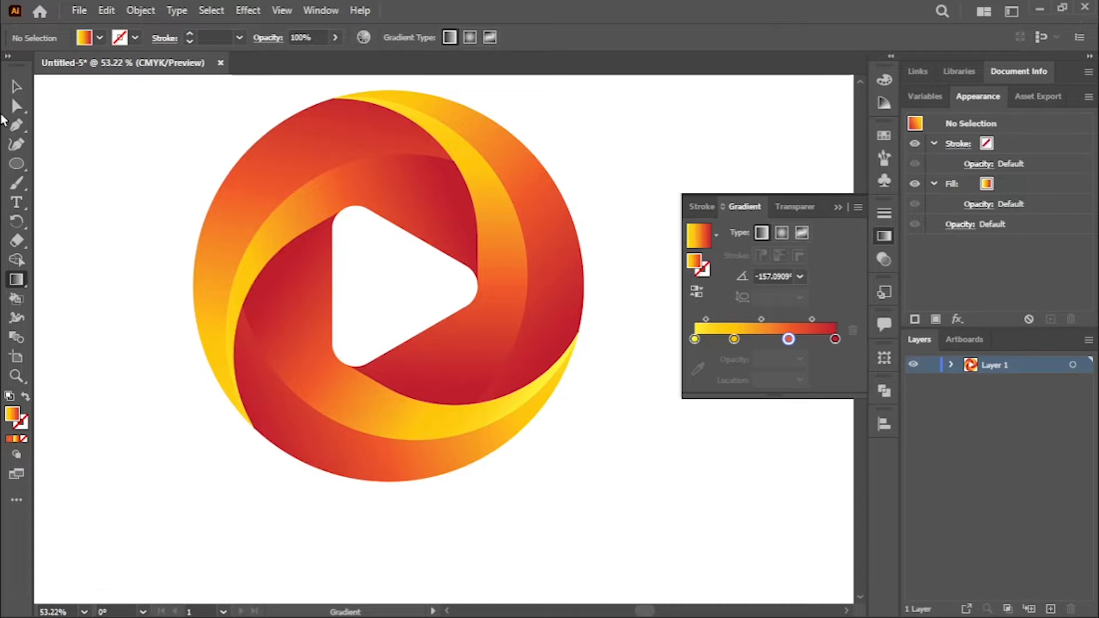
Step: Draw a small circle with the Ellipse tool on an empty part of the artboard
right_click(16, 164)
click(86, 177)
drag(93, 196, 621, 409)
click(15, 377)
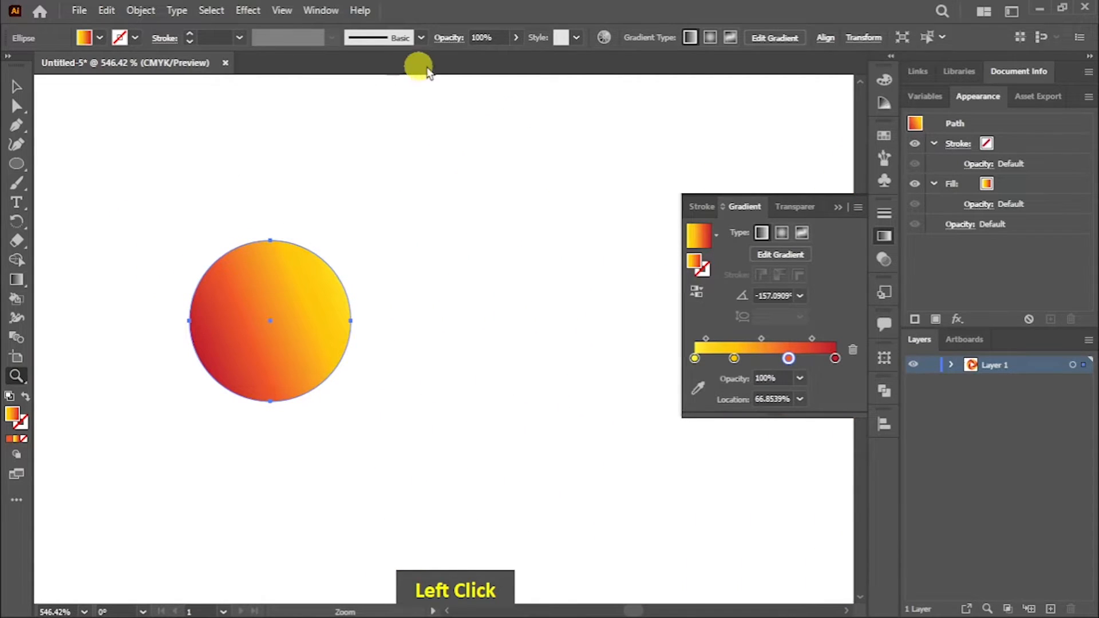
Step: Give the circle a radial gradient of yellow, orange and dark red, without the amber stop and with the orange-to-red midpoint at about 27%
click(710, 37)
drag(734, 359, 782, 375)
drag(739, 359, 758, 339)
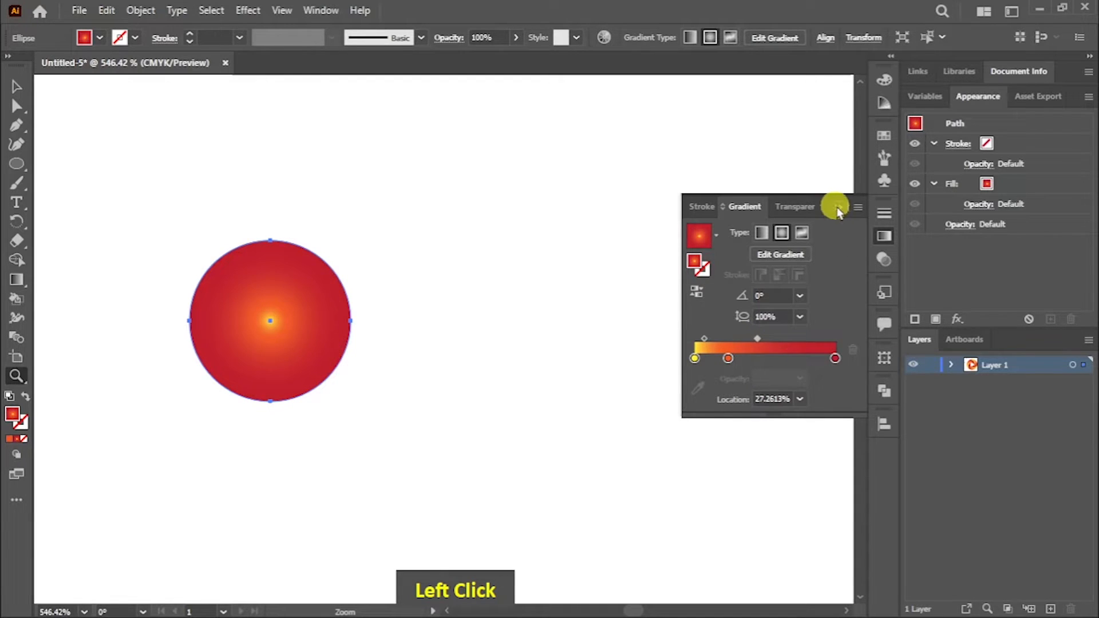
click(836, 208)
Step: Duplicate the circle twice into an evenly spaced horizontal row and place the three dots in the middle of the play triangle
click(16, 87)
drag(326, 369, 741, 359)
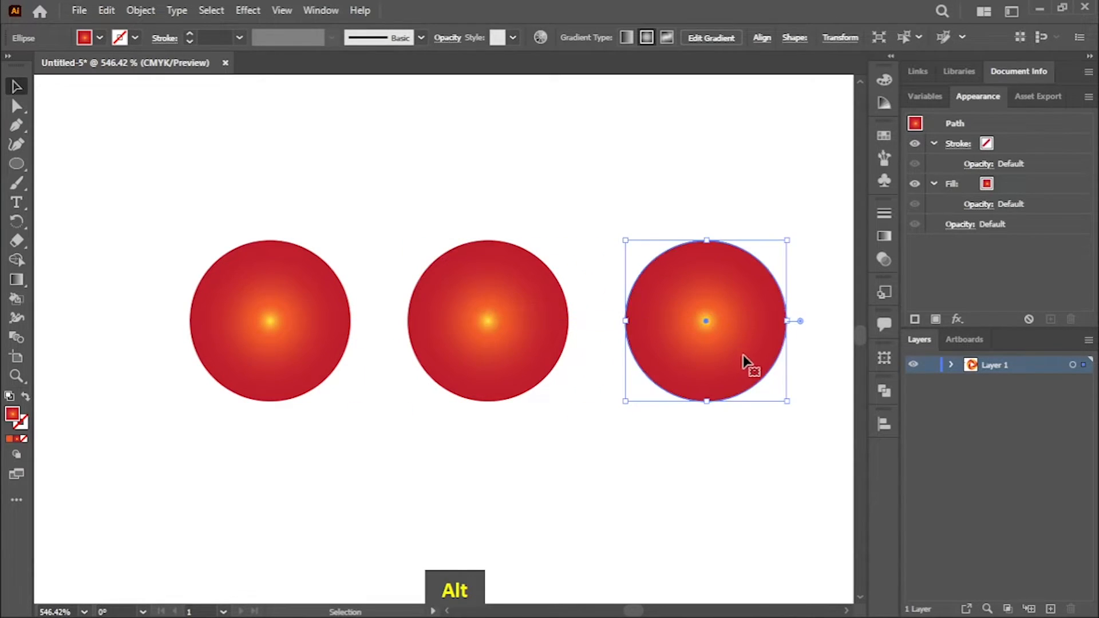
key(ctrl+minus)
key(ctrl+minus)
key(ctrl+minus)
key(ctrl+minus)
key(ctrl+minus)
key(ctrl+minus)
drag(358, 307, 783, 446)
key(space)
drag(446, 413, 135, 267)
drag(496, 307, 472, 306)
click(751, 353)
key(ctrl+minus)
key(ctrl+minus)
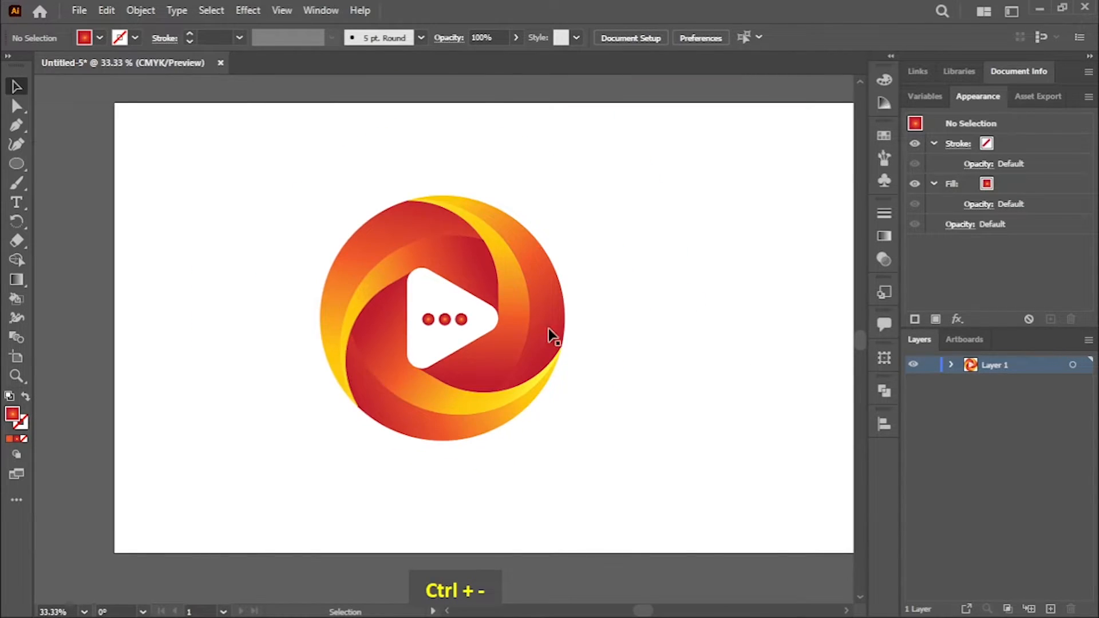
Step: Draw a closed, curved speech-bubble tail with the Pen tool at the logo's lower-left edge, its tip pointing down and to the left
key(ctrl+equal)
key(ctrl+equal)
key(ctrl+equal)
key(space)
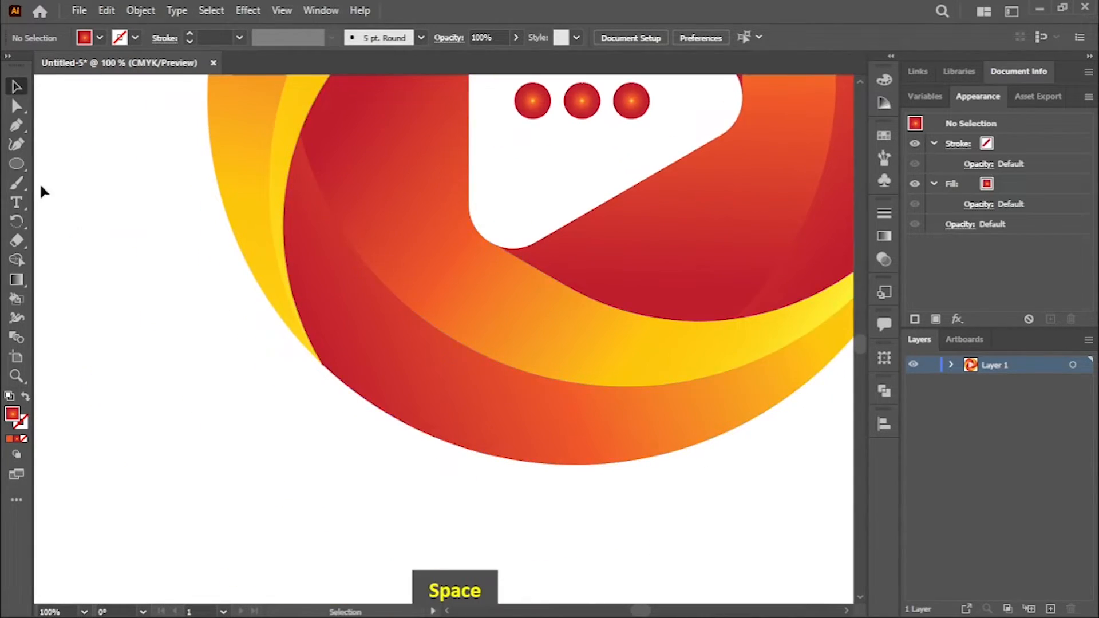
click(17, 125)
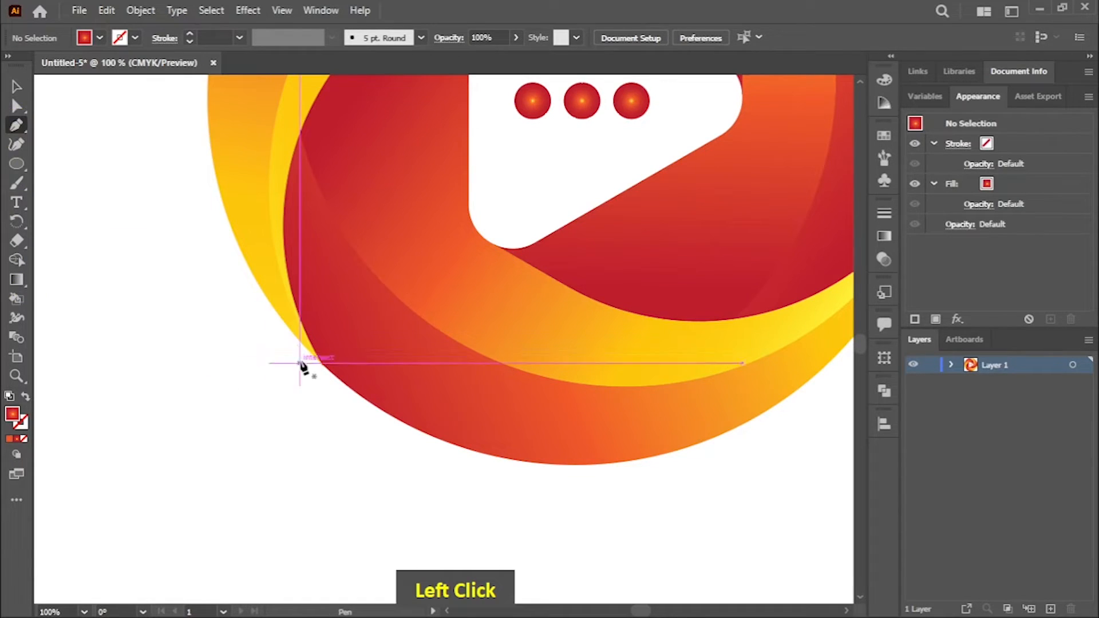
click(298, 341)
drag(213, 465, 140, 485)
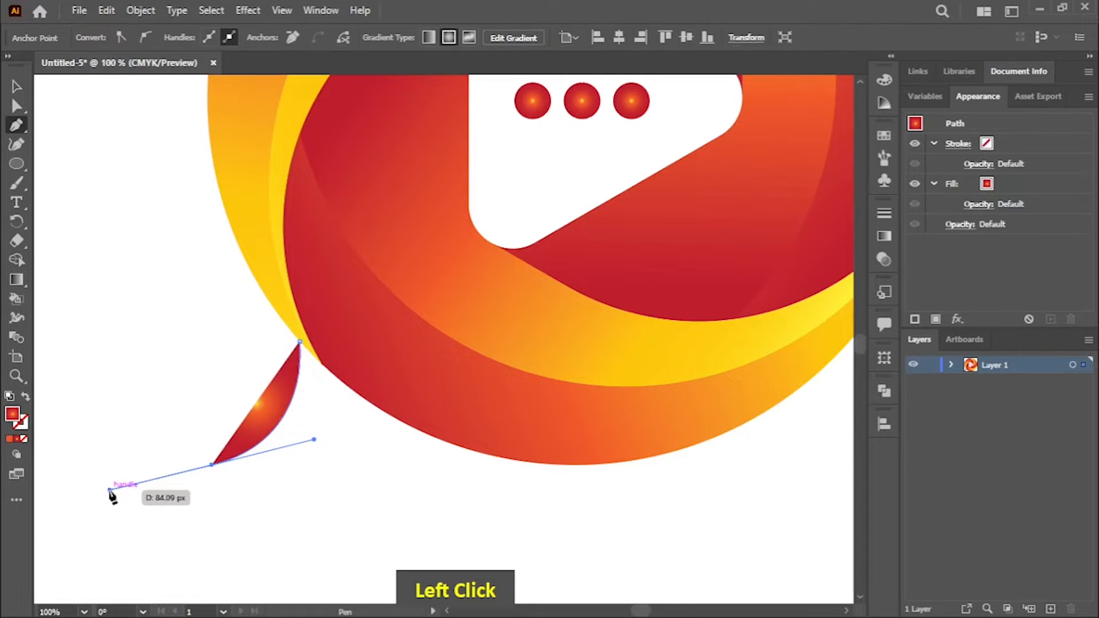
alt+click(212, 465)
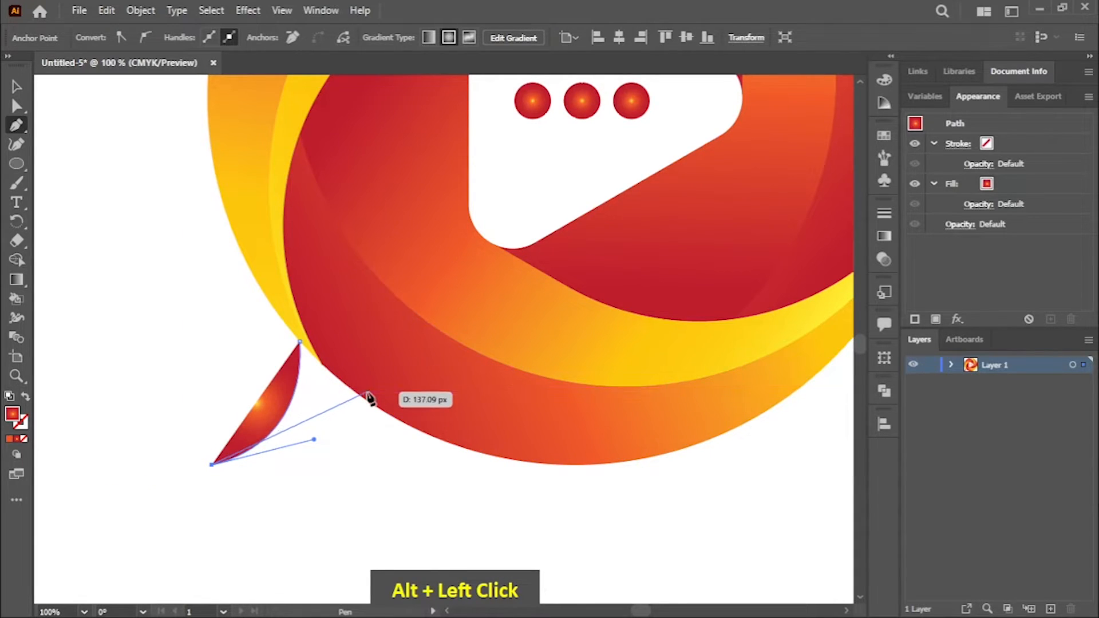
drag(366, 395, 385, 314)
click(300, 342)
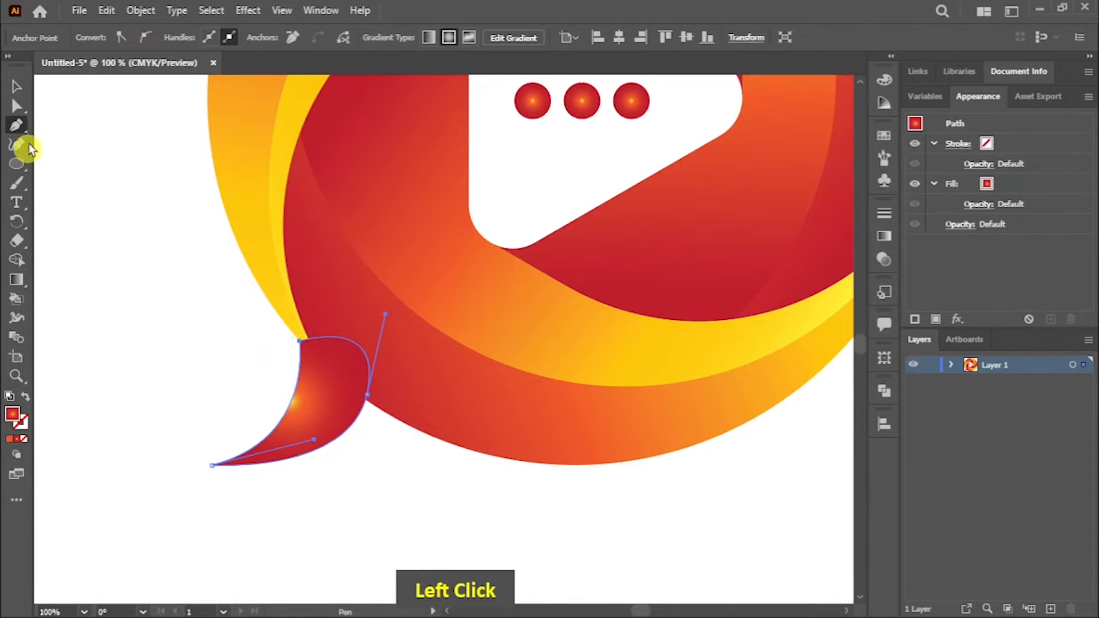
Step: Send the tail shape to the back, behind the blades
click(16, 86)
right_click(319, 408)
mouse_move(395, 325)
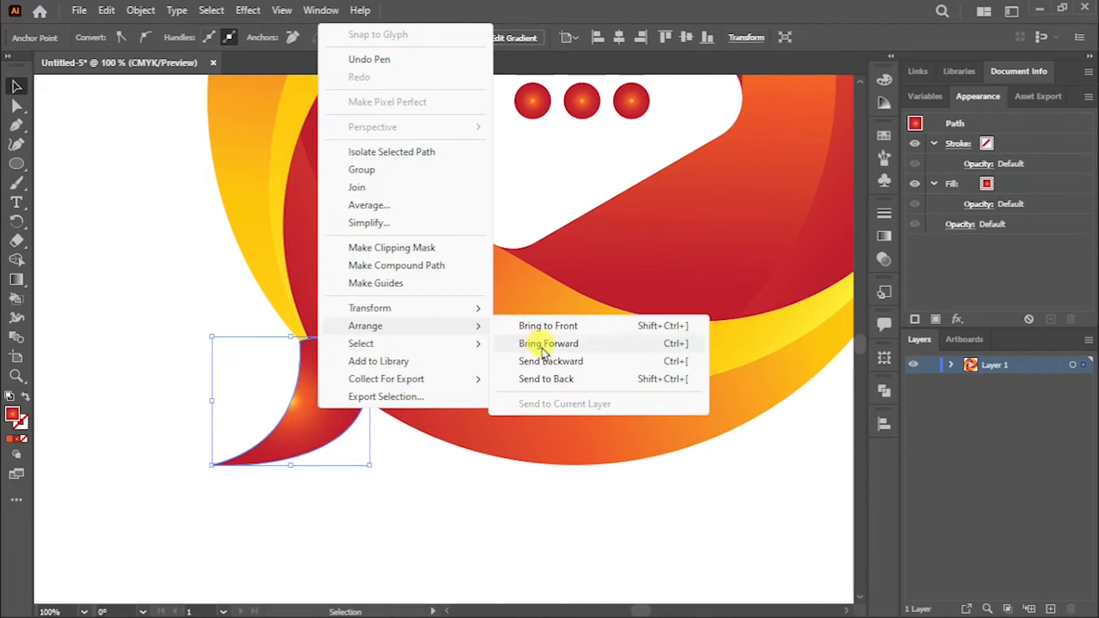
click(564, 379)
click(414, 469)
Step: Switch the tail's gradient to linear and direct it from yellow at the tip to dark red near the logo
click(289, 442)
click(17, 280)
drag(276, 443, 345, 372)
click(450, 38)
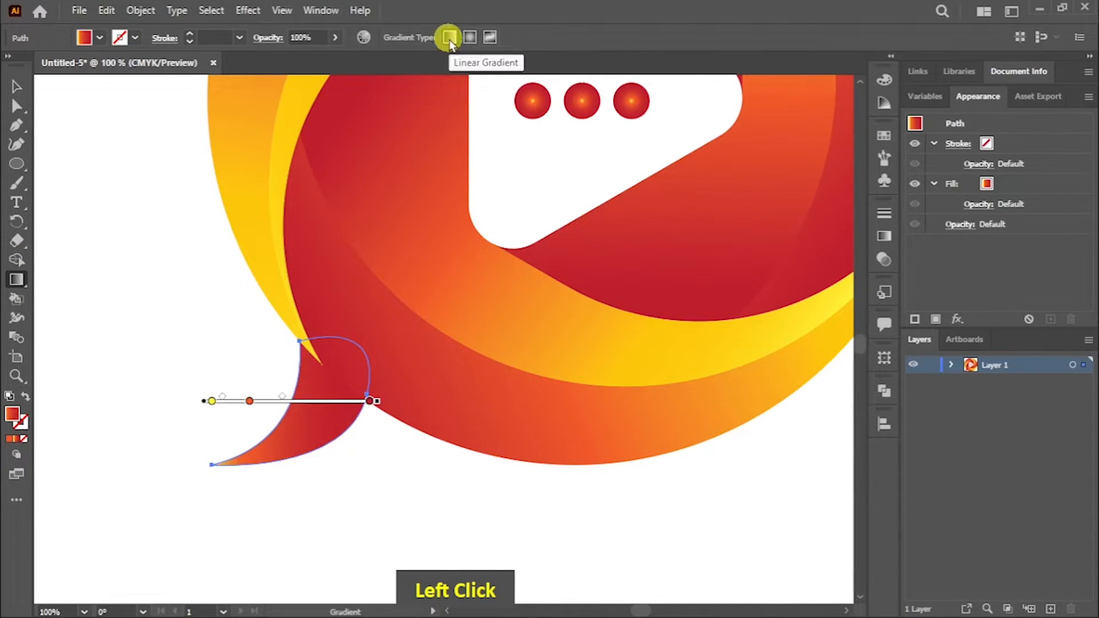
drag(232, 476, 383, 303)
drag(259, 443, 327, 336)
Step: Copy the upper-left blade's yellow-to-dark-red gradient onto the tail with the Eyedropper tool
right_click(23, 284)
click(74, 319)
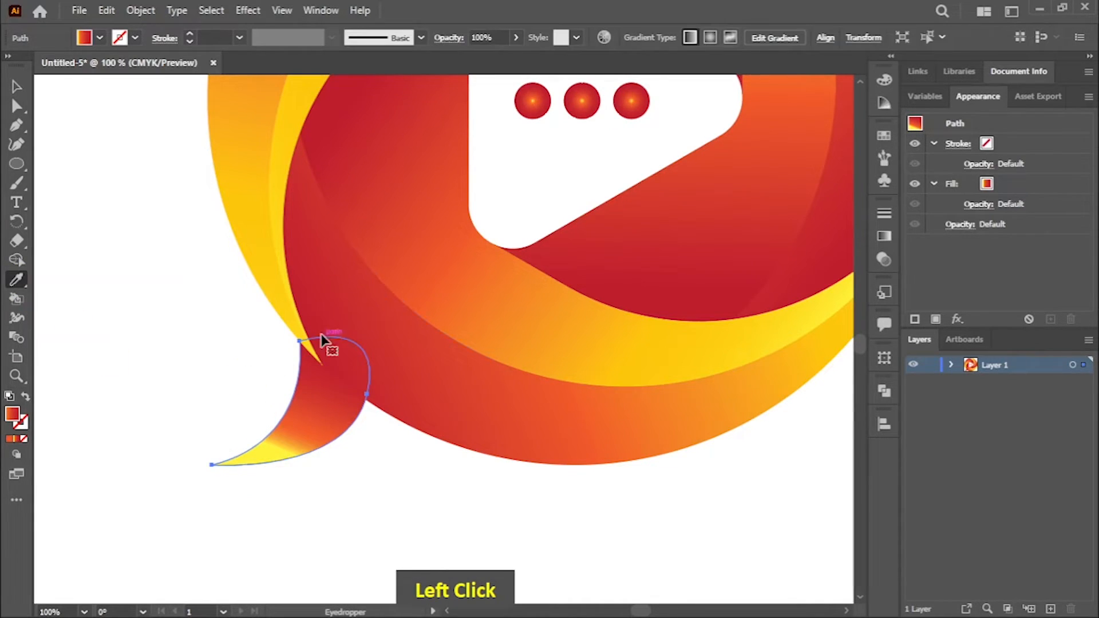
click(271, 254)
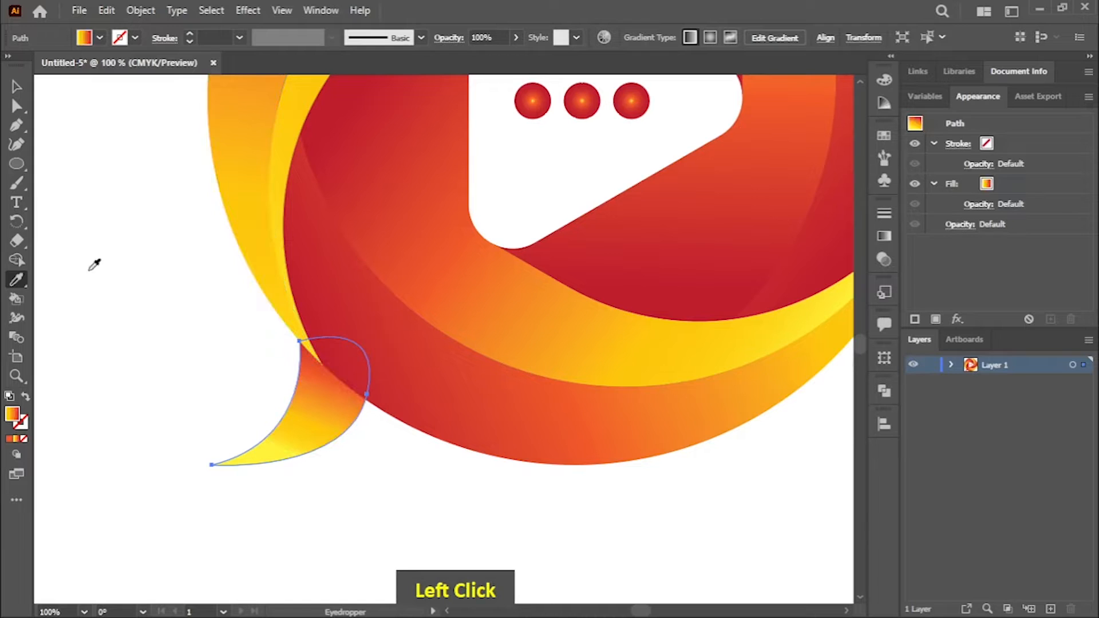
Step: Redraw the tail's gradient over a short diagonal, from yellow in the lower part to dark red where the tail meets the logo
right_click(20, 284)
click(70, 281)
mouse_move(247, 468)
mouse_down()
mouse_move(260, 468)
mouse_move(360, 349)
mouse_move(304, 333)
mouse_move(308, 321)
mouse_up()
mouse_move(314, 472)
mouse_down()
mouse_move(319, 385)
mouse_move(346, 351)
mouse_move(347, 360)
mouse_up()
mouse_move(311, 441)
mouse_down()
mouse_move(337, 361)
mouse_move(347, 380)
mouse_up()
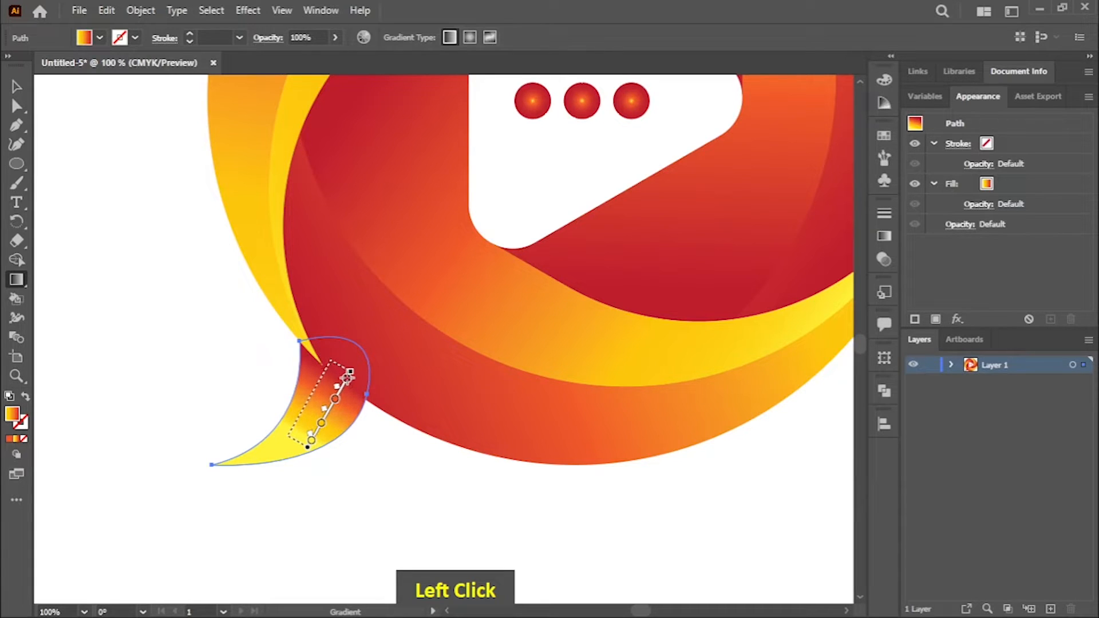
ctrl+click(366, 473)
Step: Nudge the tail slightly to the right so it lines up with the joint between the upper-left and bottom blades
key(ctrl+minus)
key(ctrl+minus)
key(ctrl+minus)
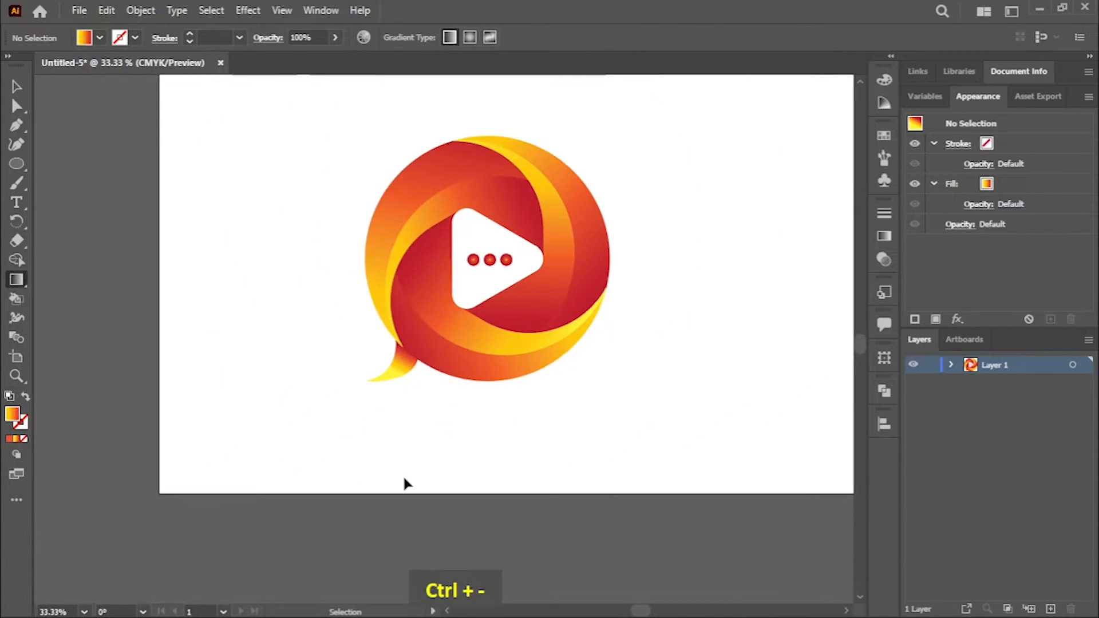
key(ctrl+equal)
key(space)
drag(422, 462, 407, 486)
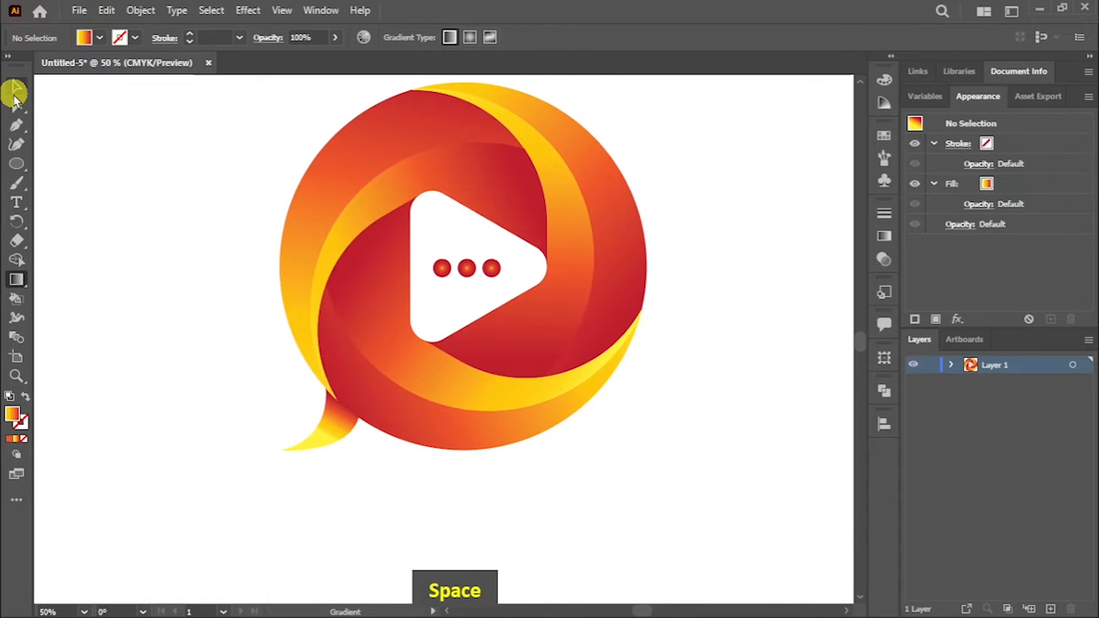
click(15, 95)
click(330, 428)
key(Right)
key(Left)
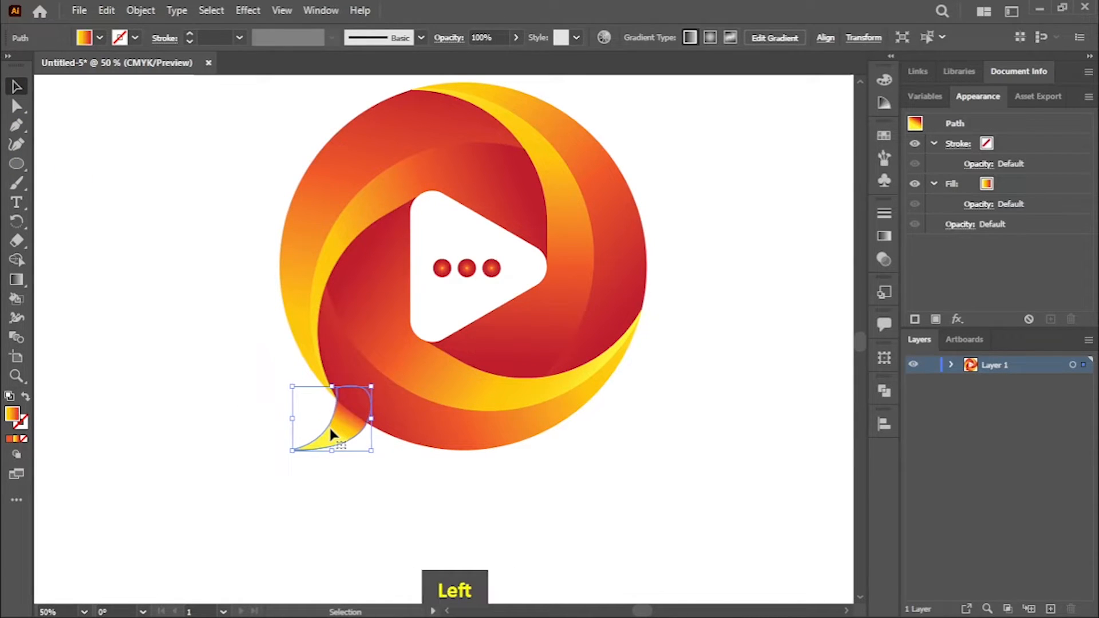
Step: Delete the tiny stray piece at the point where the tail meets the upper-left and bottom blades
click(16, 376)
drag(306, 397, 621, 528)
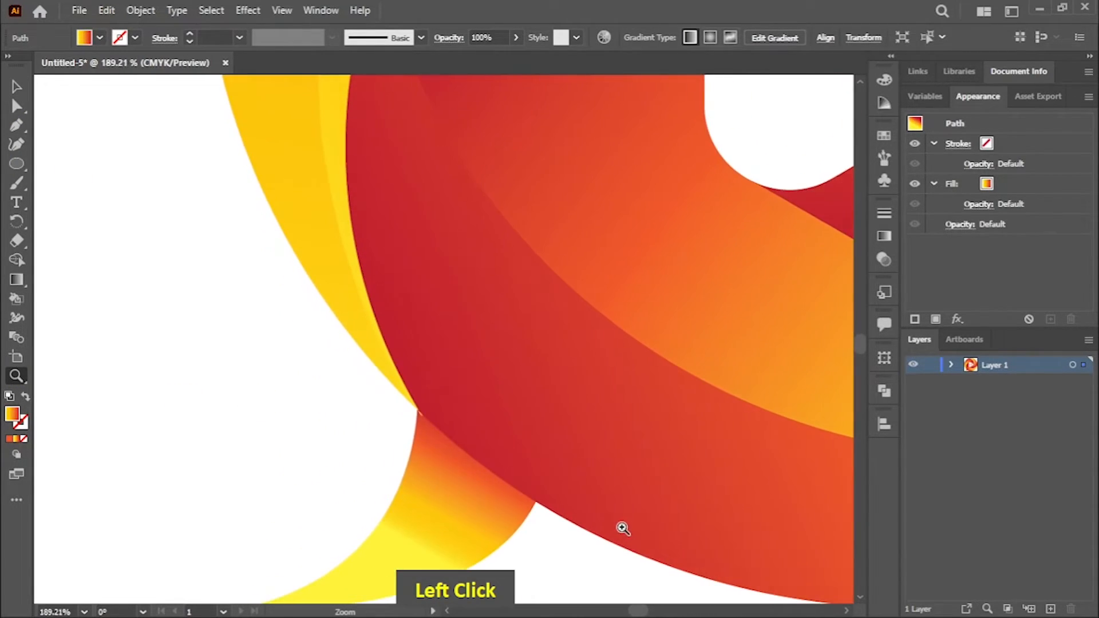
key(space)
drag(323, 342, 264, 366)
click(16, 87)
click(133, 292)
click(331, 261)
key(Delete)
click(23, 113)
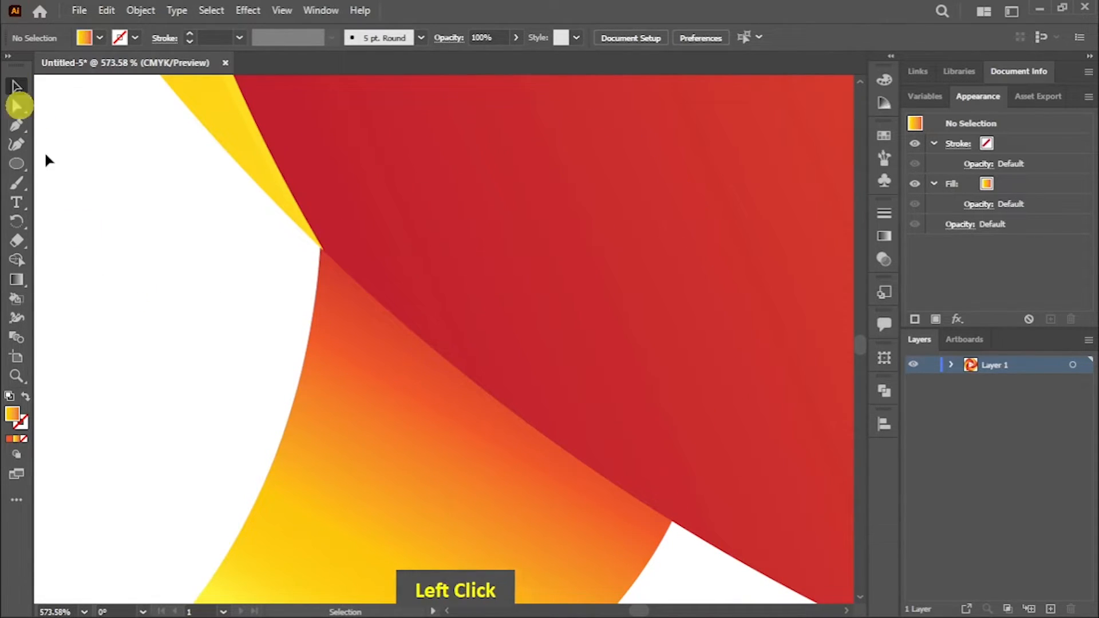
click(343, 441)
Step: Group the outer and inner pieces of the upper-left blade
key(ctrl+minus)
key(ctrl+minus)
key(ctrl+minus)
key(ctrl+minus)
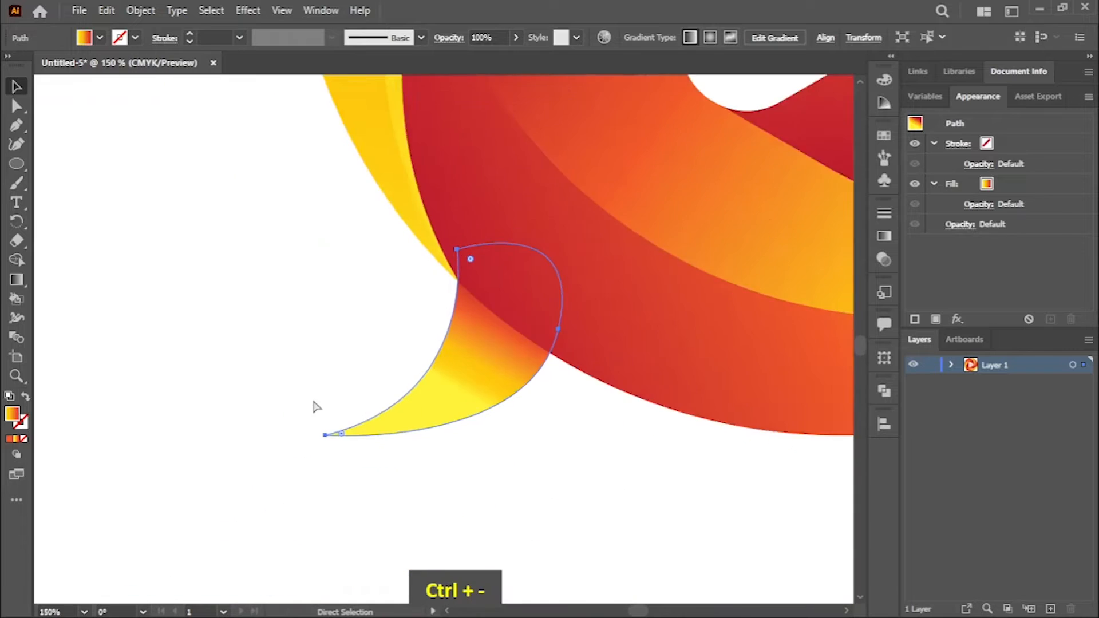
key(ctrl+minus)
key(ctrl+minus)
key(ctrl+minus)
key(space)
drag(697, 382, 531, 452)
click(565, 452)
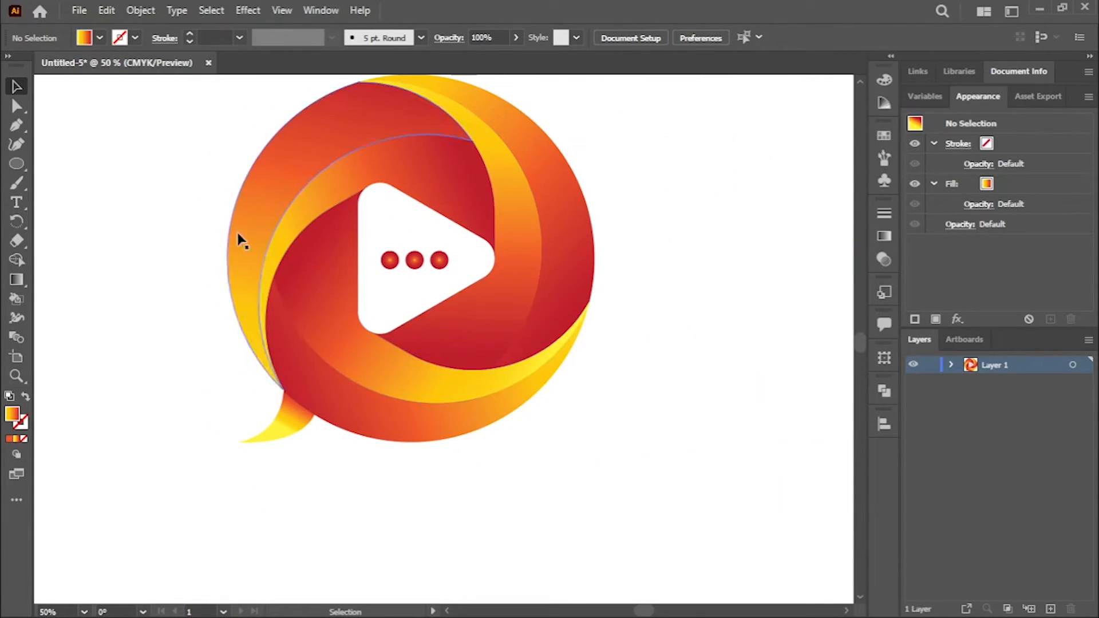
click(258, 184)
right_click(284, 192)
click(336, 292)
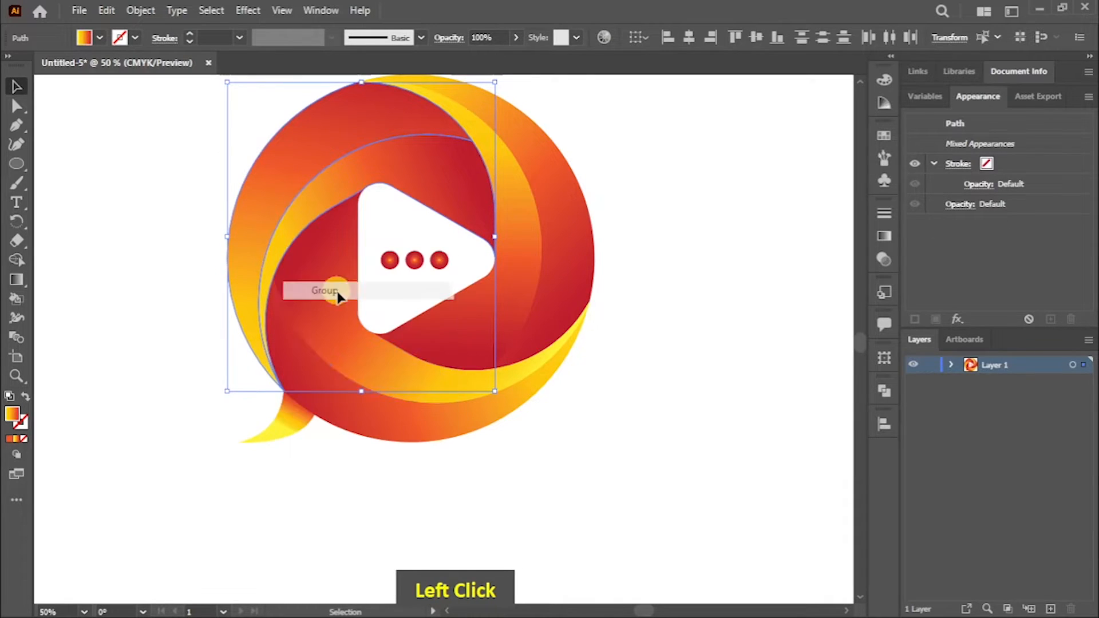
Step: Group the two pieces of the right blade, and group the two pieces of the bottom blade separately
click(634, 186)
right_click(535, 218)
click(678, 224)
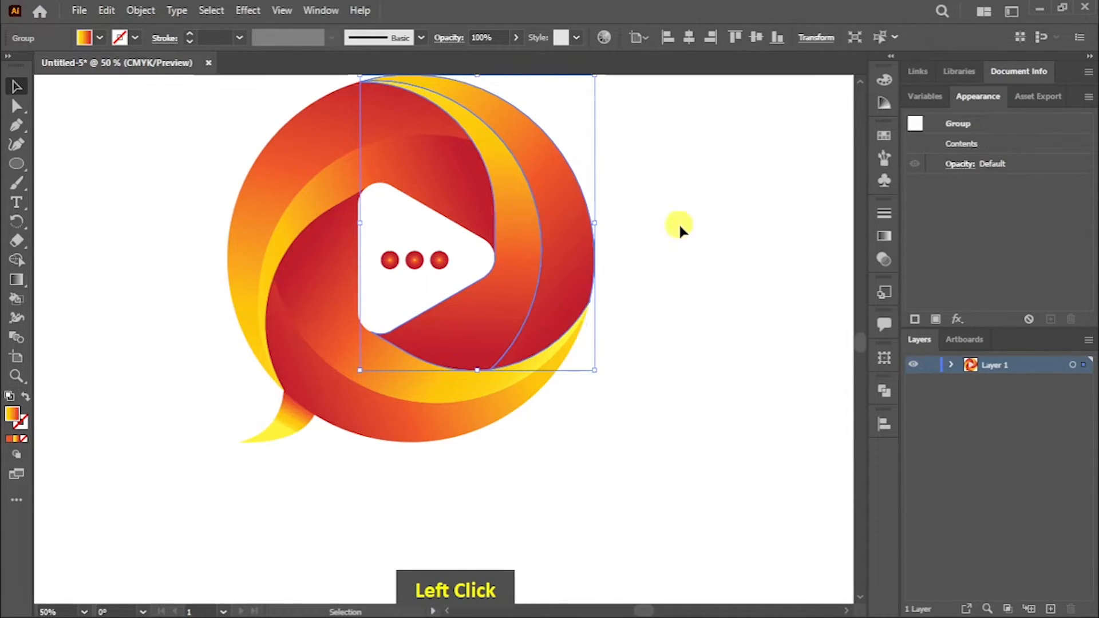
click(604, 231)
click(431, 396)
right_click(430, 395)
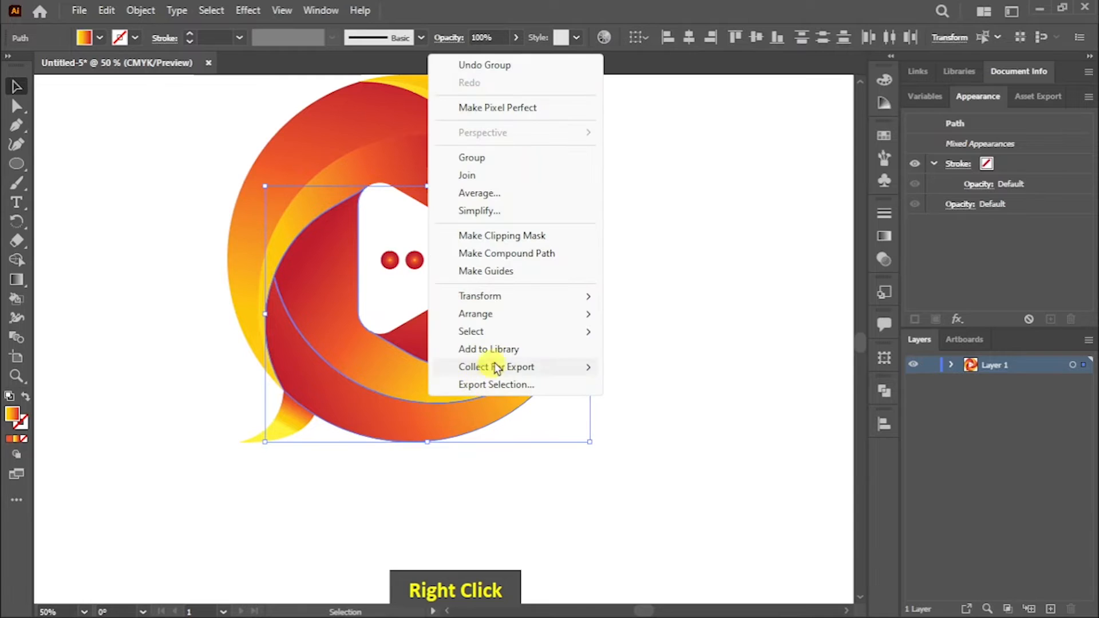
click(493, 160)
click(656, 259)
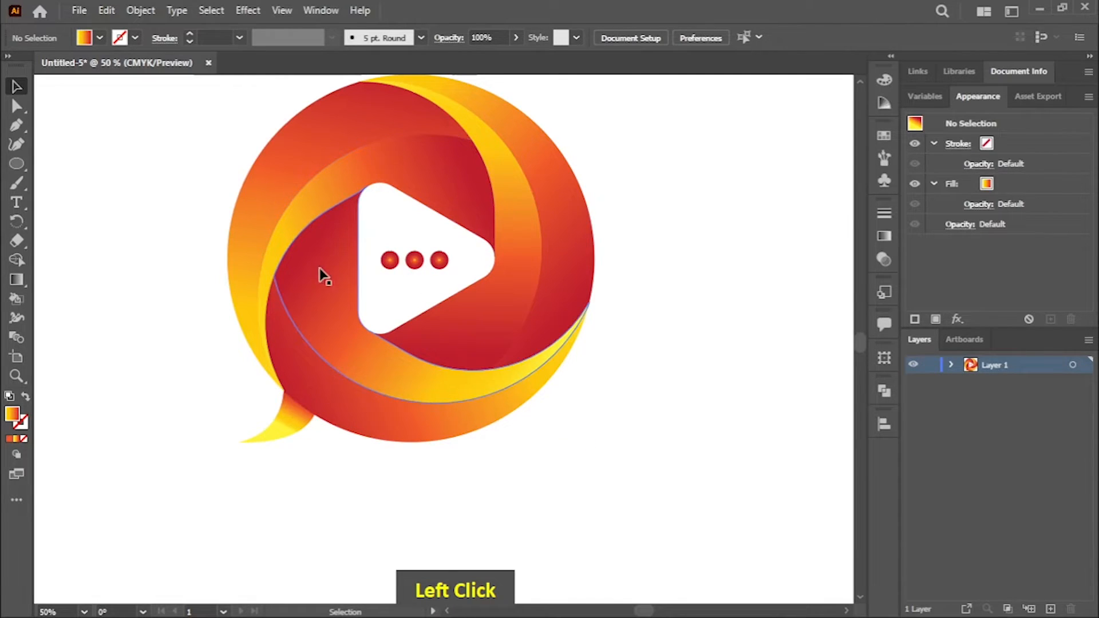
Step: Bring the bottom blade group to the front
right_click(329, 350)
mouse_move(525, 269)
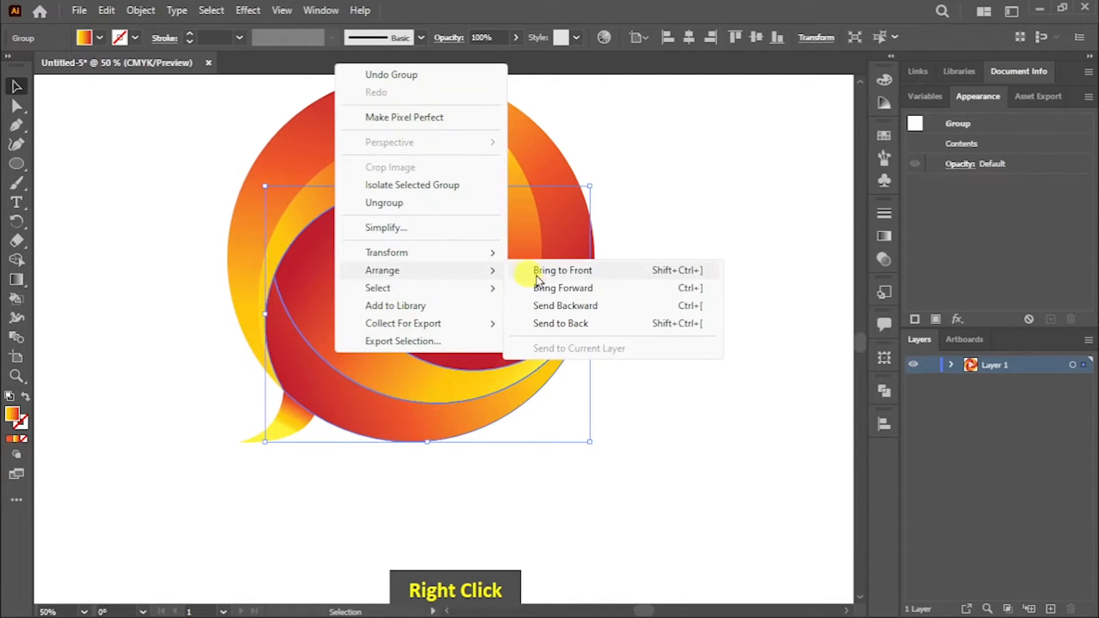
click(571, 270)
Step: Bring the upper-left blade group to the front of the stacking order
right_click(324, 156)
mouse_move(454, 371)
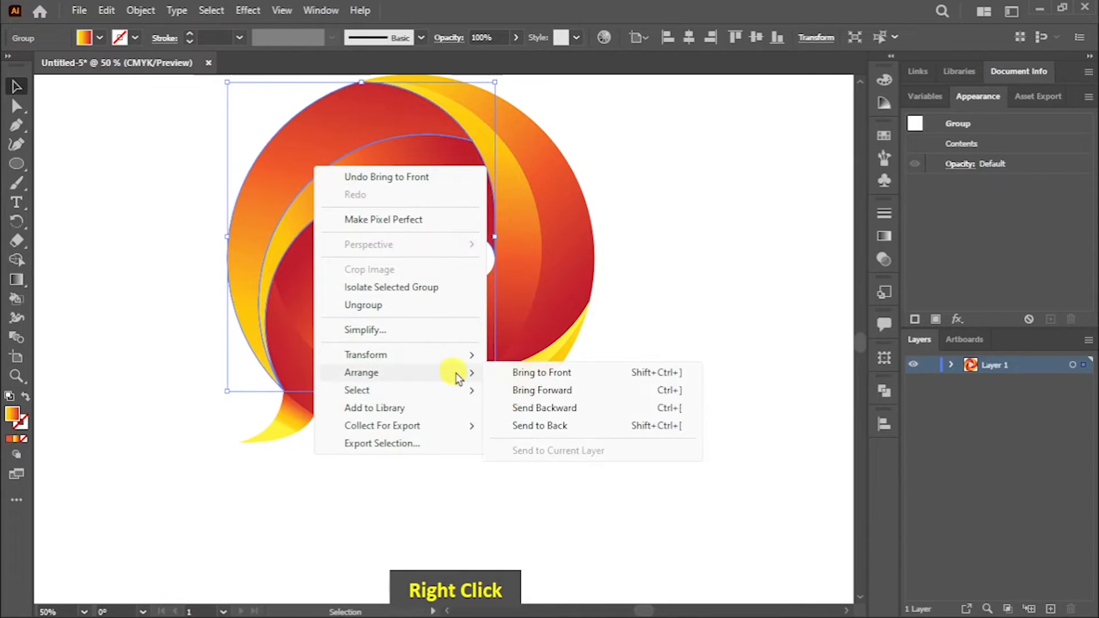
click(561, 372)
Step: Bring the right blade group to the front and clear the selection
click(541, 234)
right_click(540, 235)
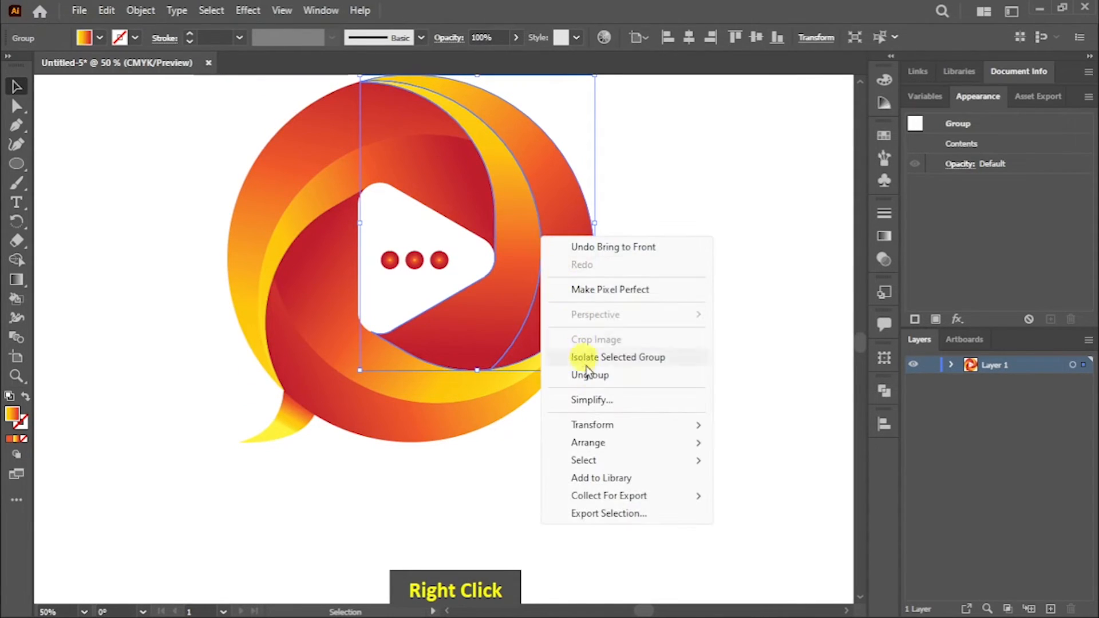
mouse_move(590, 370)
click(768, 441)
click(635, 378)
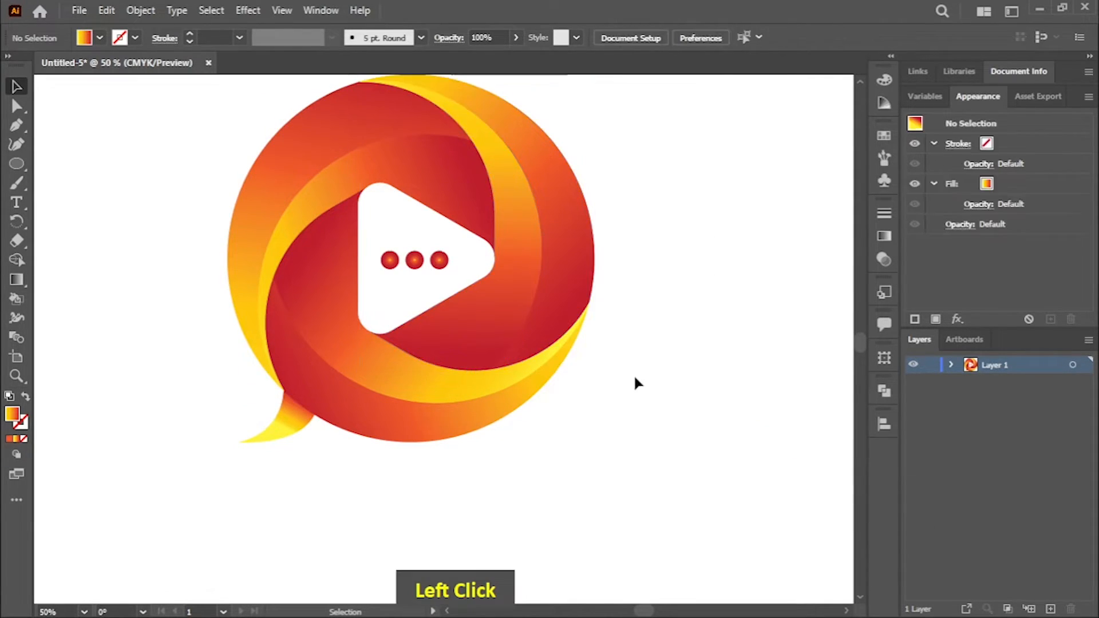
Step: Start a Drop Shadow effect on the upper-left blade group and set its blur to 10 px
click(338, 173)
click(248, 10)
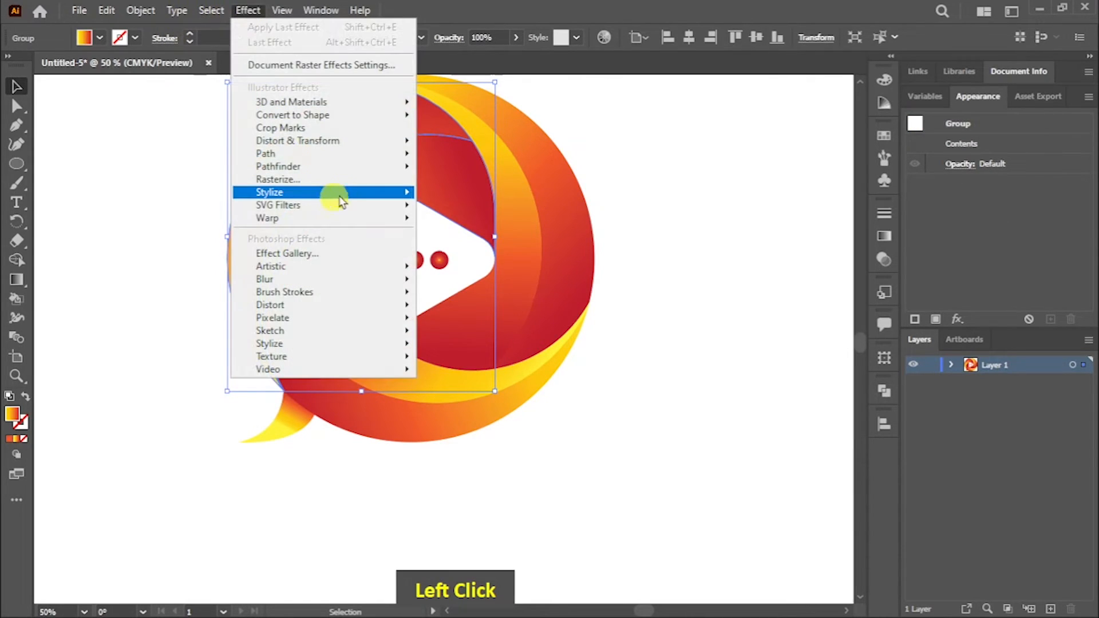
mouse_move(331, 193)
click(496, 195)
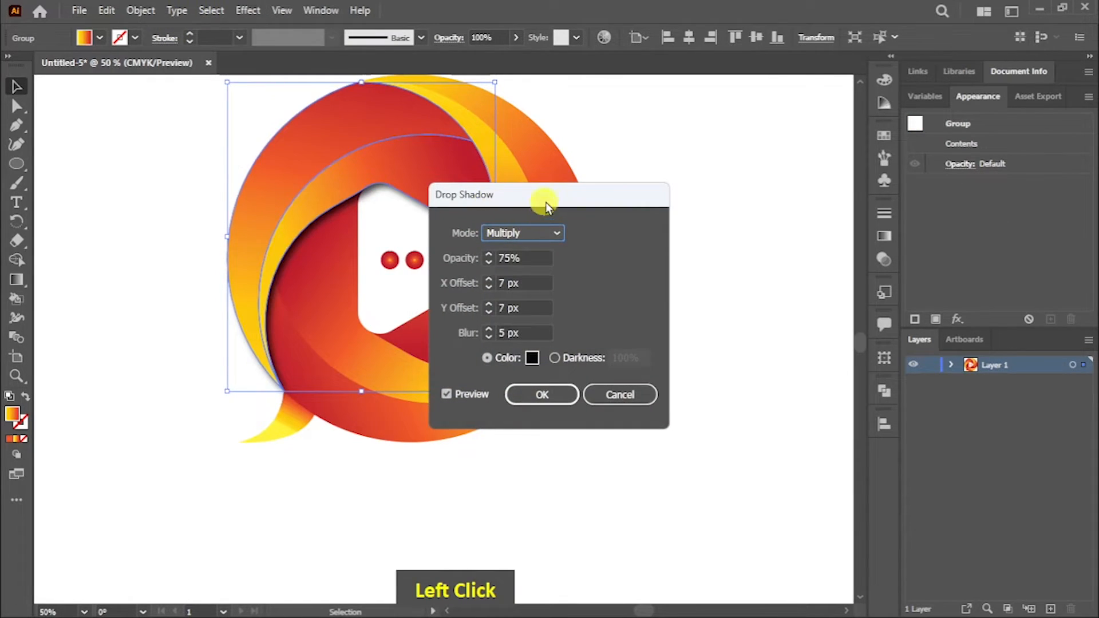
drag(546, 201, 701, 233)
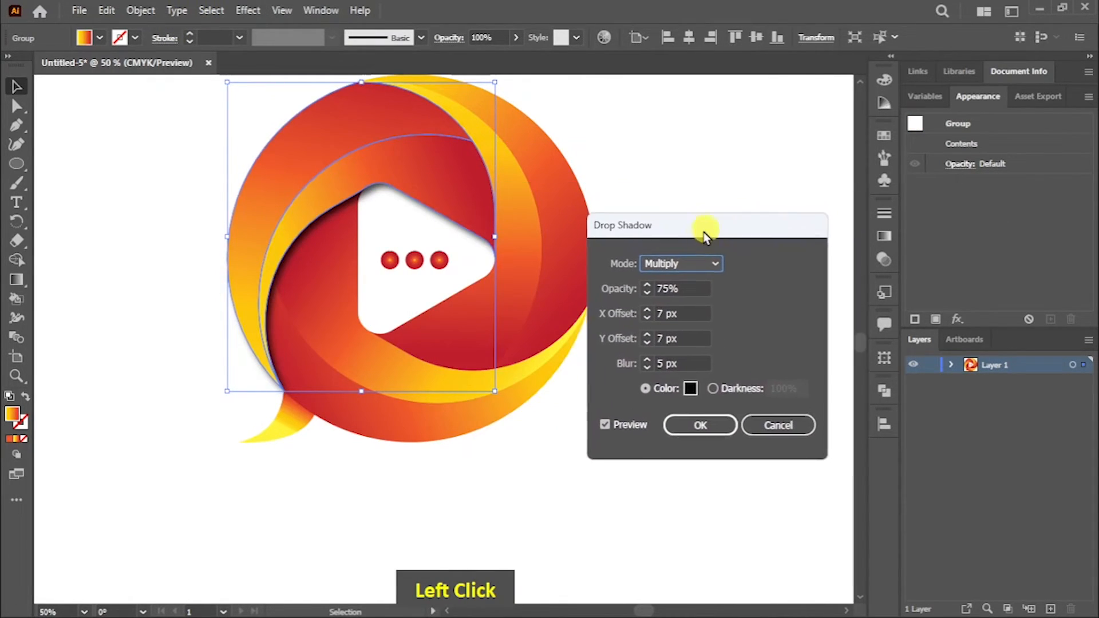
double_click(642, 362)
double_click(645, 362)
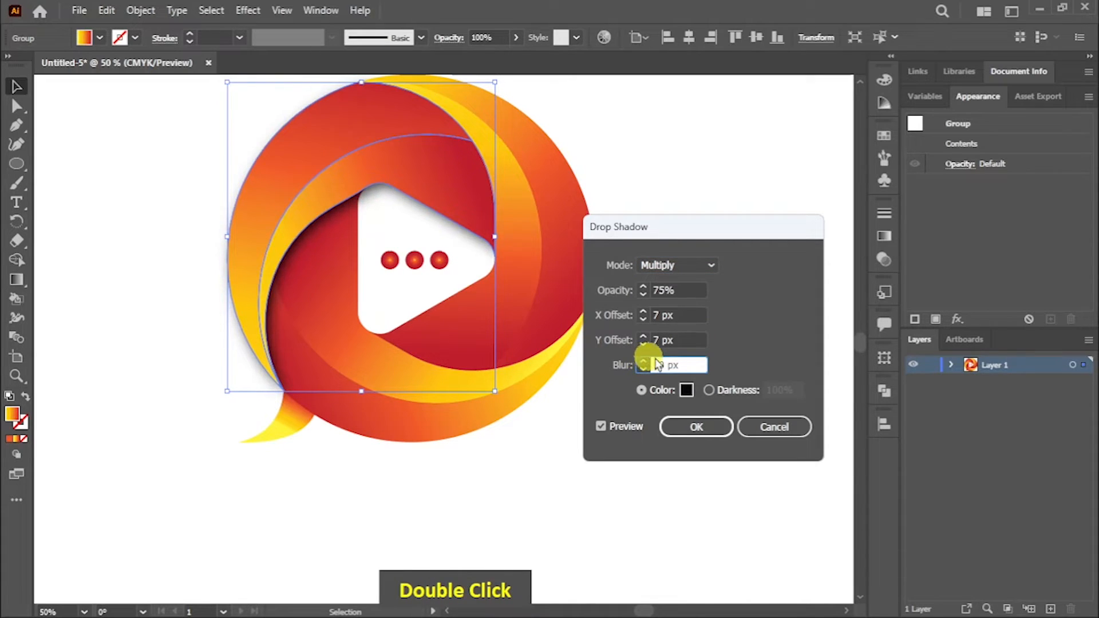
Step: Try 10 px X and Y offsets for the upper-left blade's shadow, and reduce the X offset to 3 px
click(644, 313)
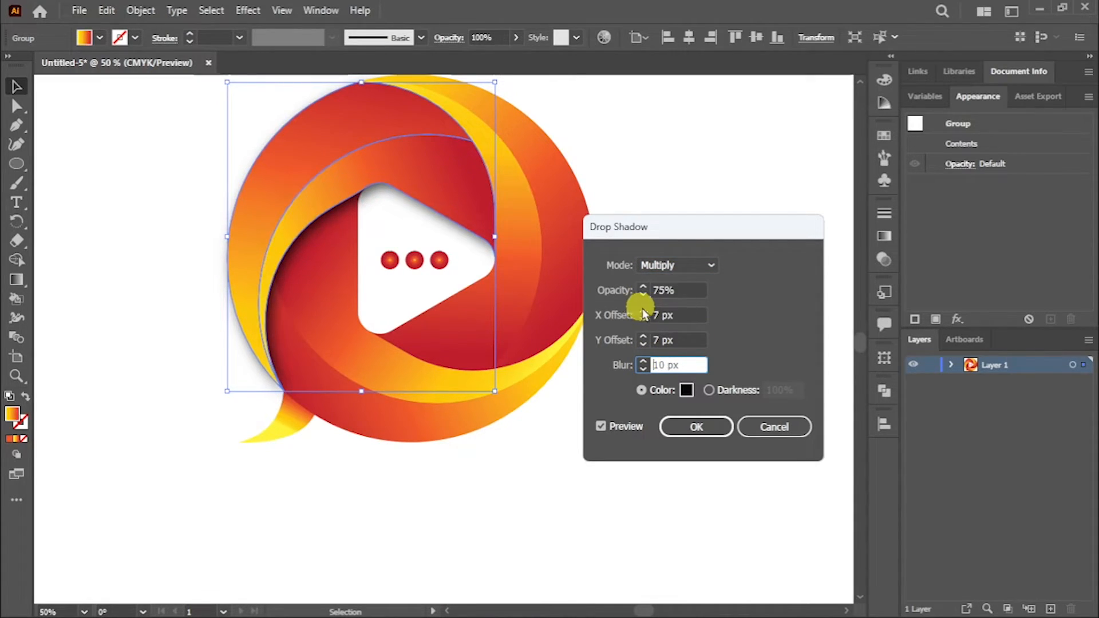
double_click(644, 312)
click(643, 337)
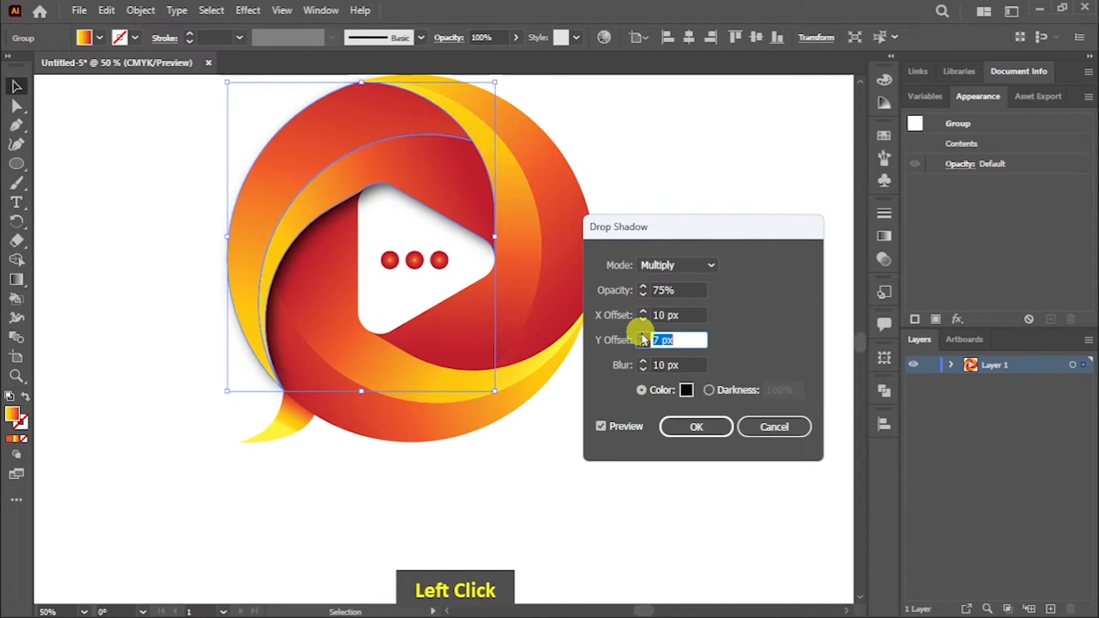
double_click(643, 337)
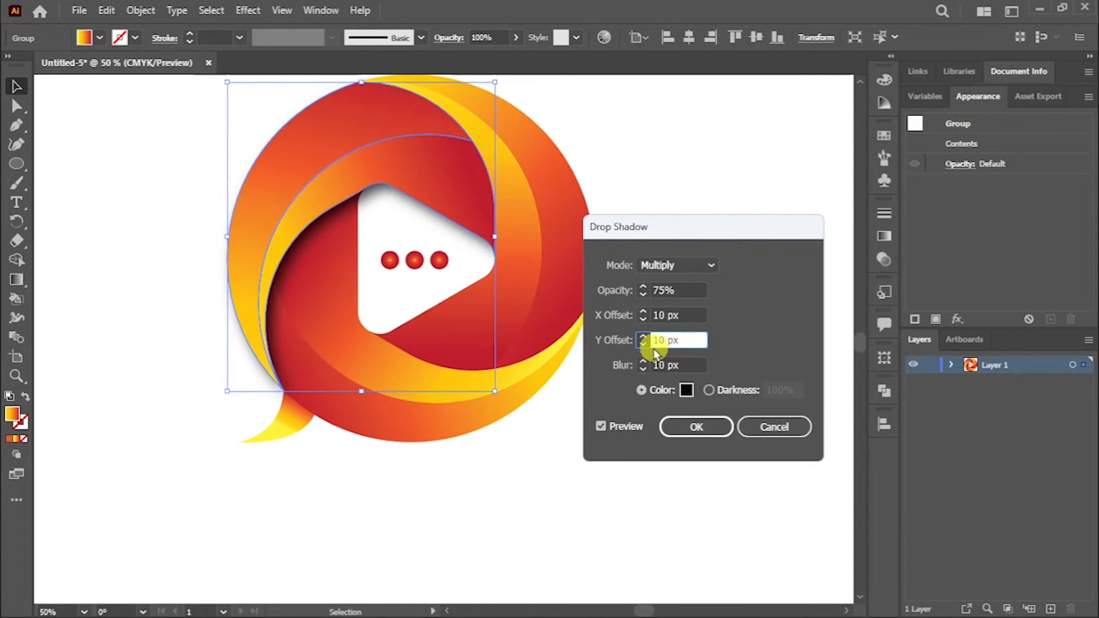
click(666, 315)
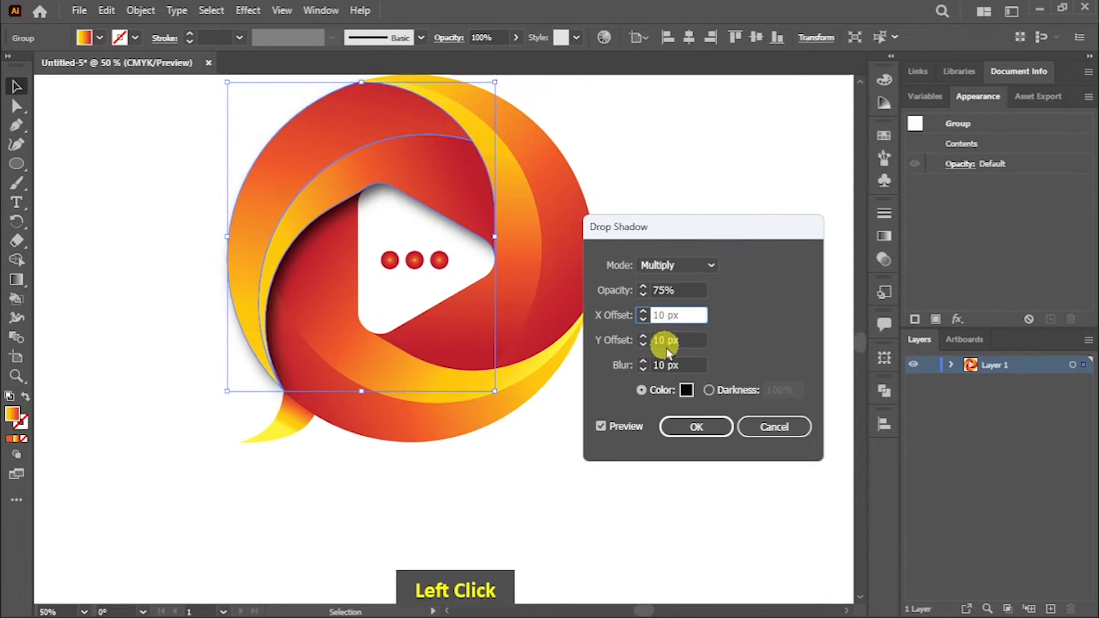
double_click(644, 320)
click(642, 318)
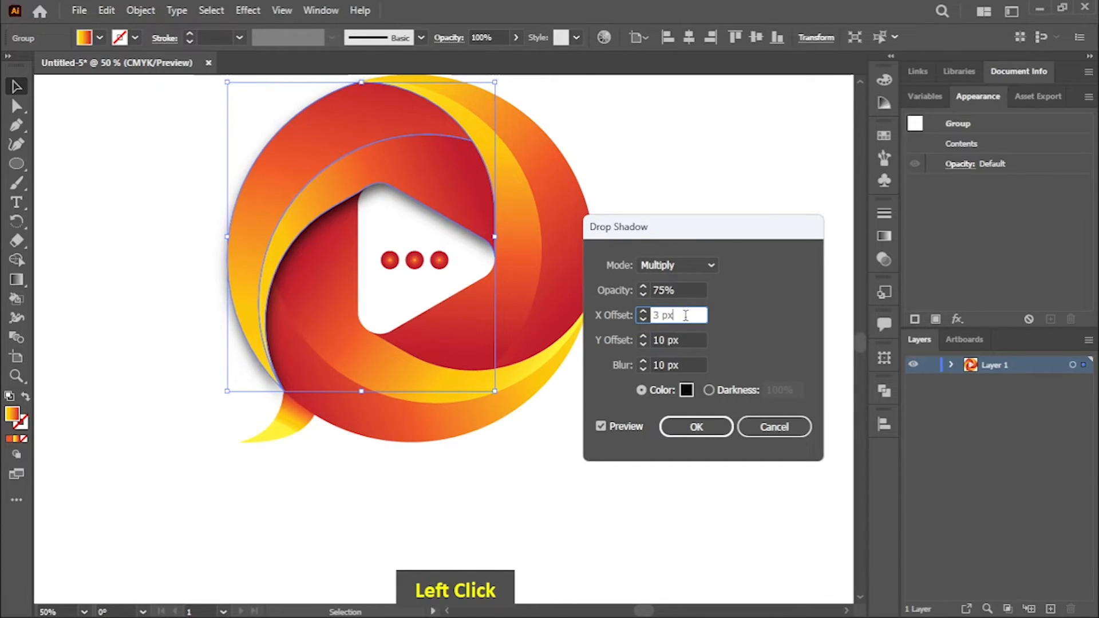
Step: Set the upper-left blade's shadow to a 20 px X offset and a 13 px Y offset, and apply it
double_click(642, 315)
double_click(642, 312)
double_click(643, 311)
double_click(643, 311)
double_click(643, 312)
triple_click(647, 344)
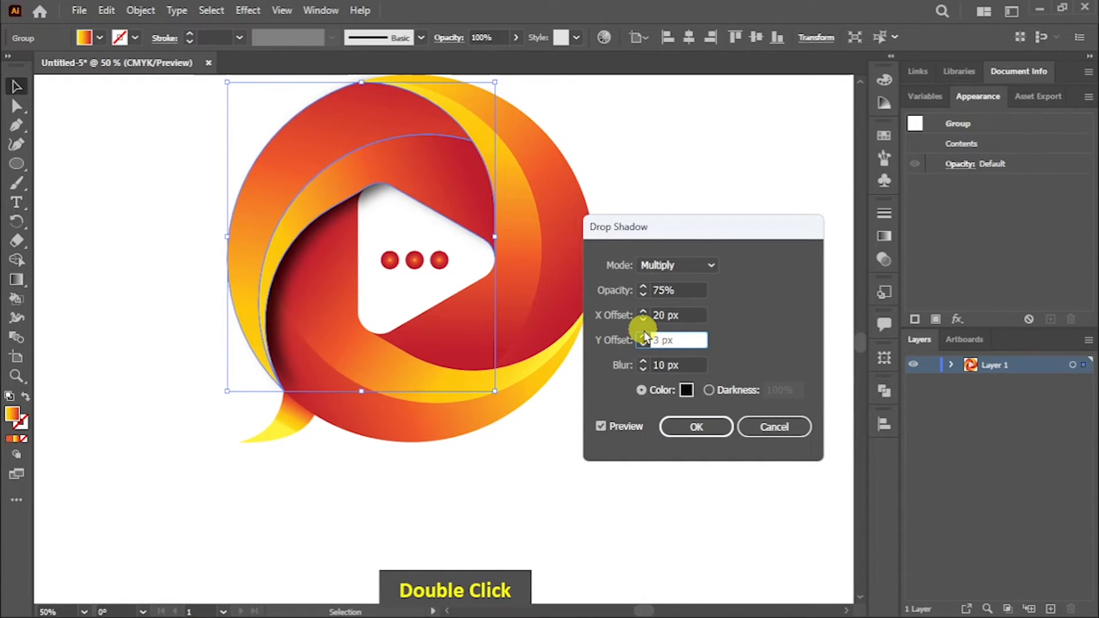
double_click(644, 336)
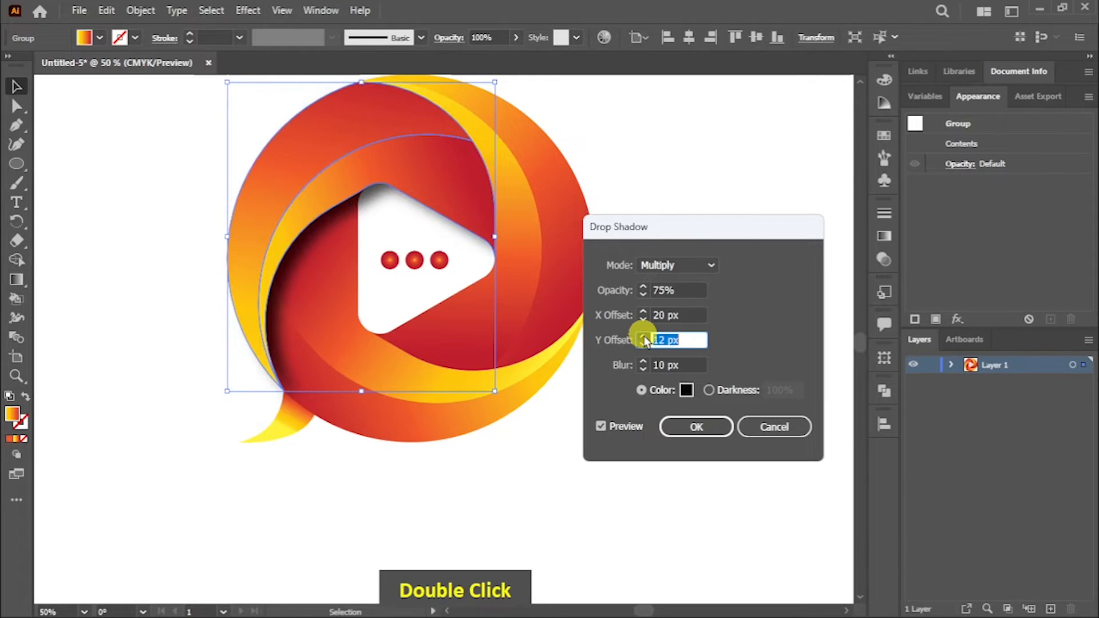
click(788, 349)
click(696, 427)
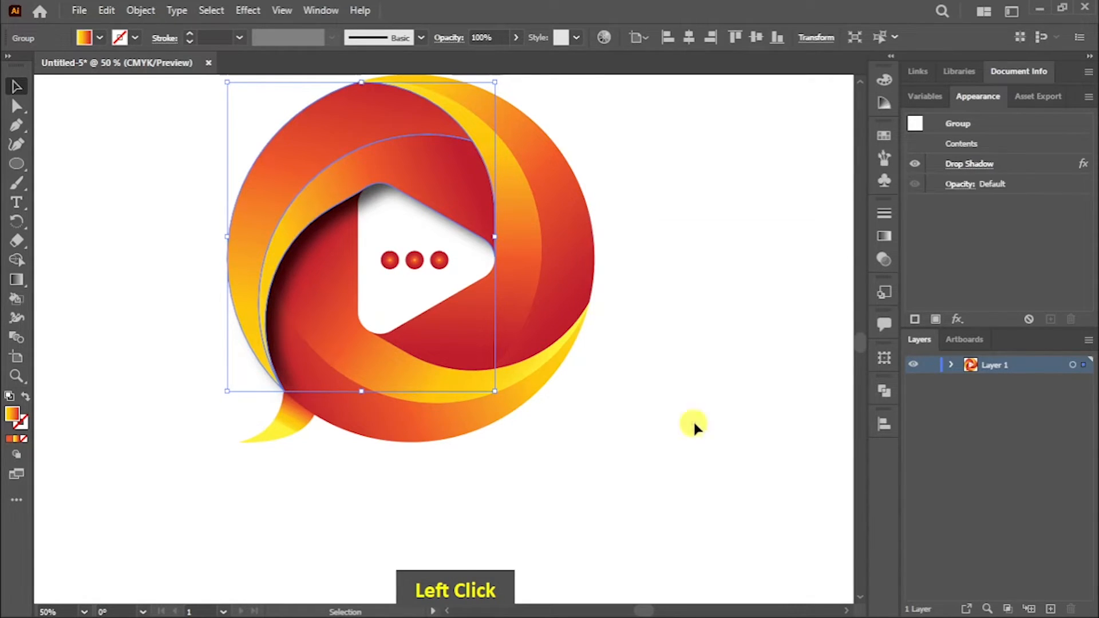
click(625, 366)
Step: Start a Drop Shadow effect on the right blade group and set its X offset to -13 px
click(551, 247)
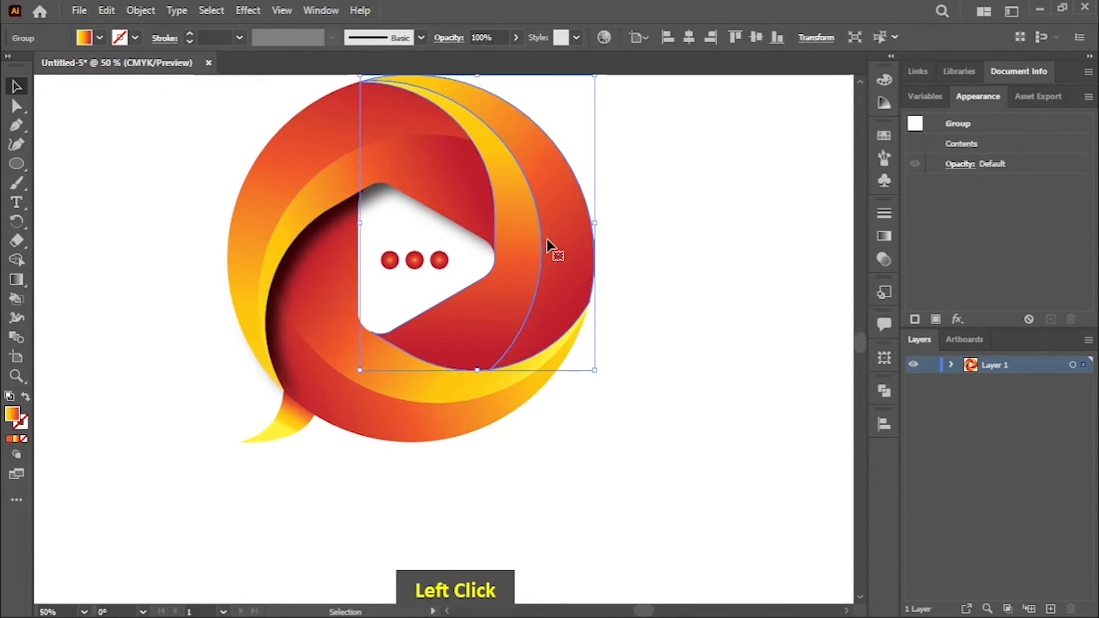
click(248, 10)
mouse_move(395, 193)
click(454, 189)
drag(682, 223, 791, 212)
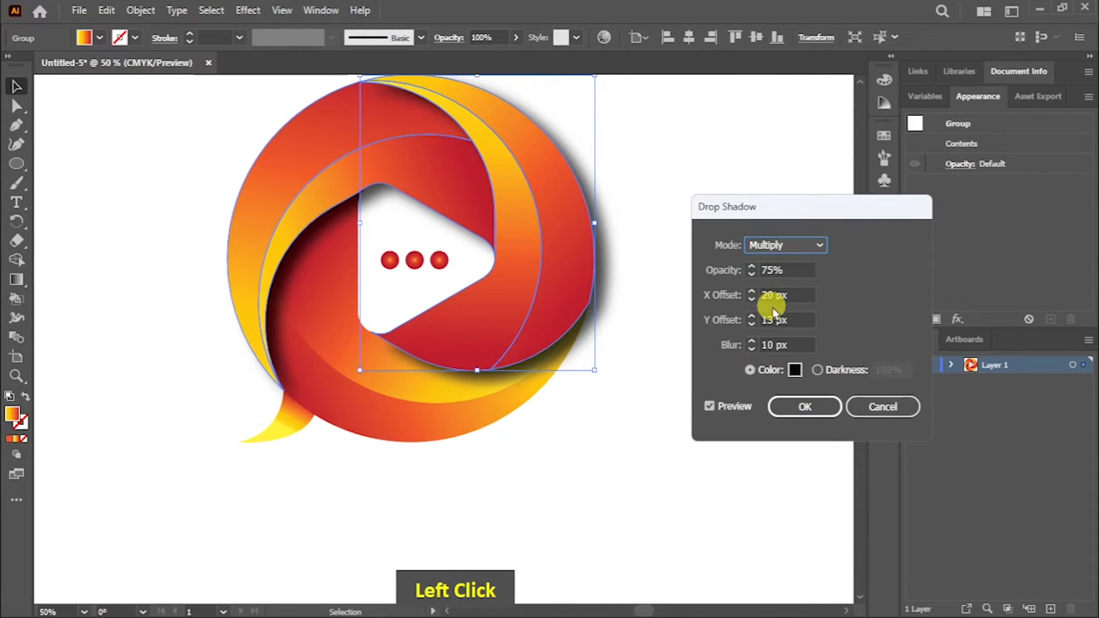
double_click(751, 297)
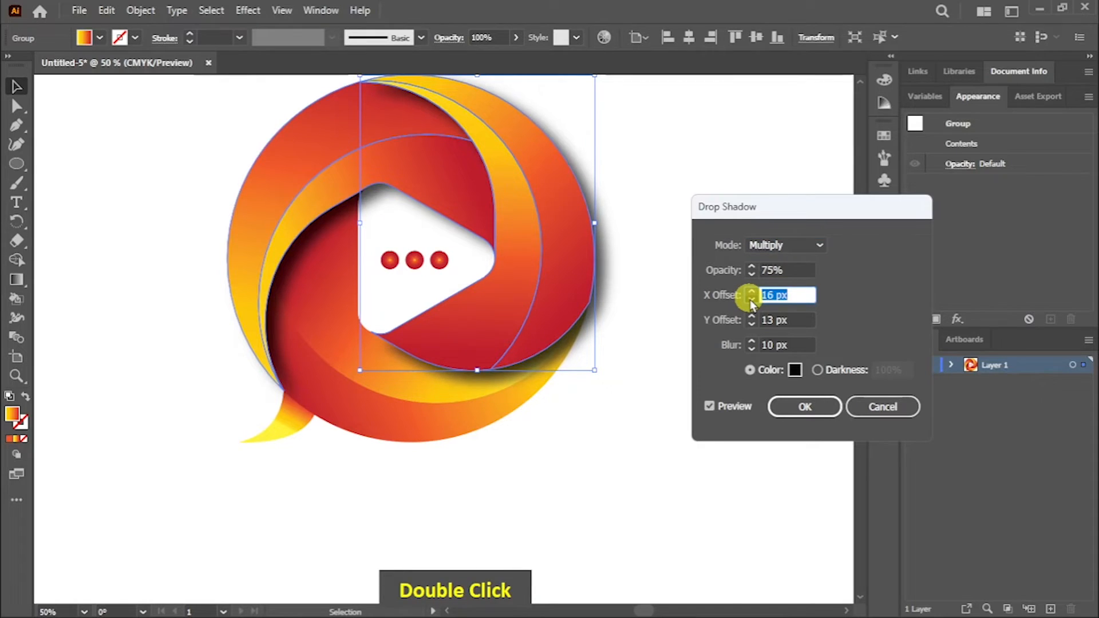
double_click(752, 300)
double_click(754, 301)
double_click(753, 301)
double_click(753, 301)
click(754, 301)
click(754, 302)
double_click(754, 301)
double_click(754, 301)
double_click(754, 301)
double_click(753, 301)
double_click(753, 301)
Step: Set the right blade's shadow Y offset to 7 px and apply the effect
click(753, 324)
double_click(752, 324)
double_click(752, 325)
double_click(752, 324)
double_click(752, 325)
click(753, 325)
double_click(753, 315)
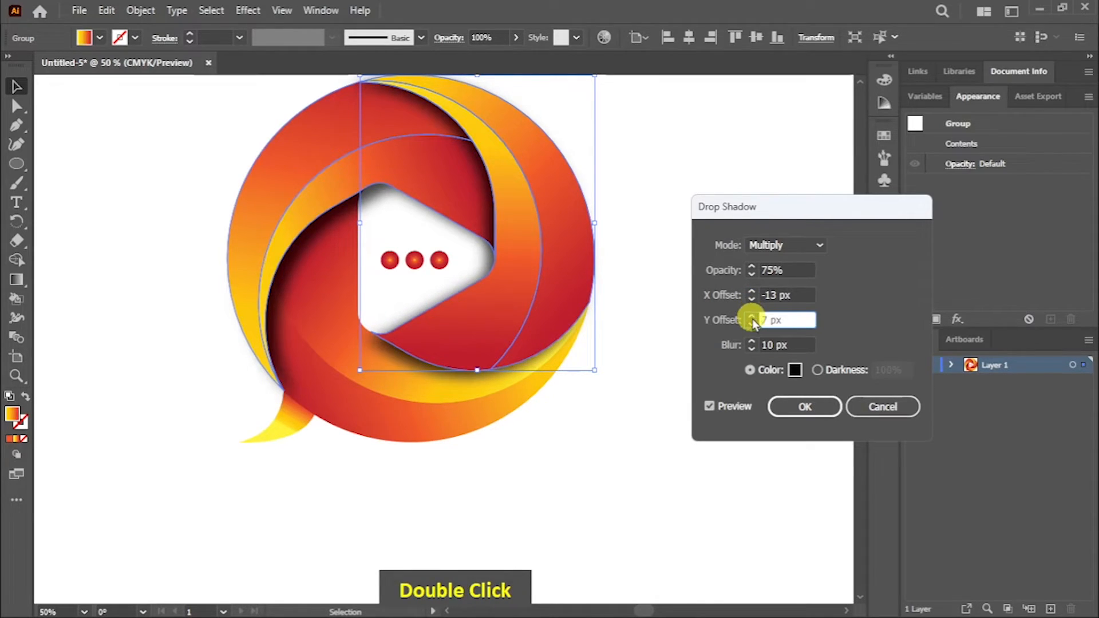
click(796, 405)
click(653, 256)
key(space)
drag(652, 256, 647, 314)
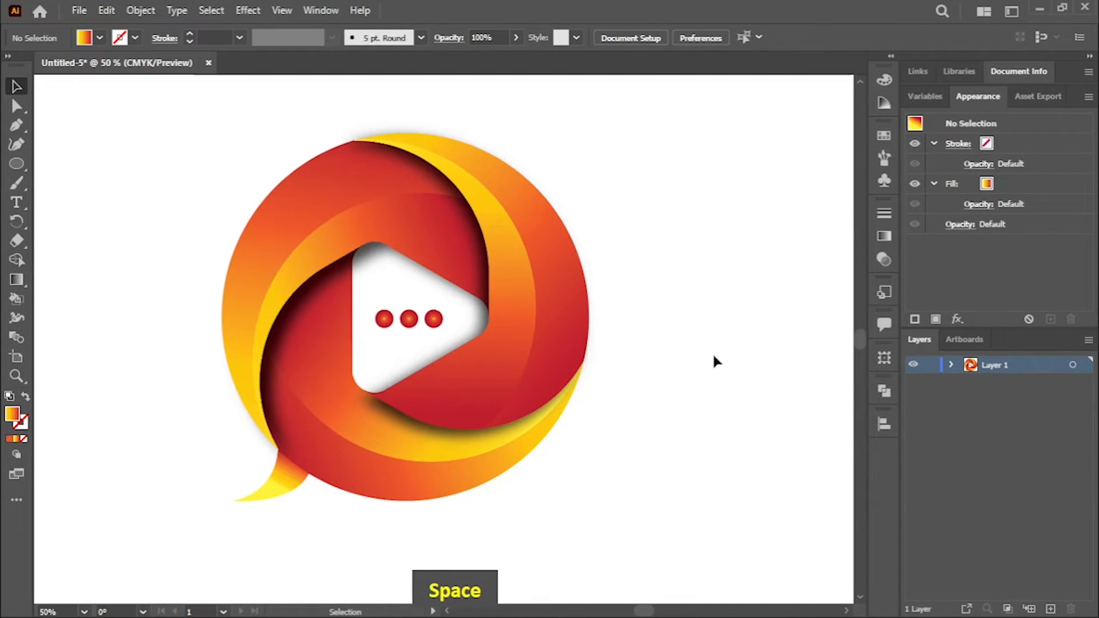
click(985, 366)
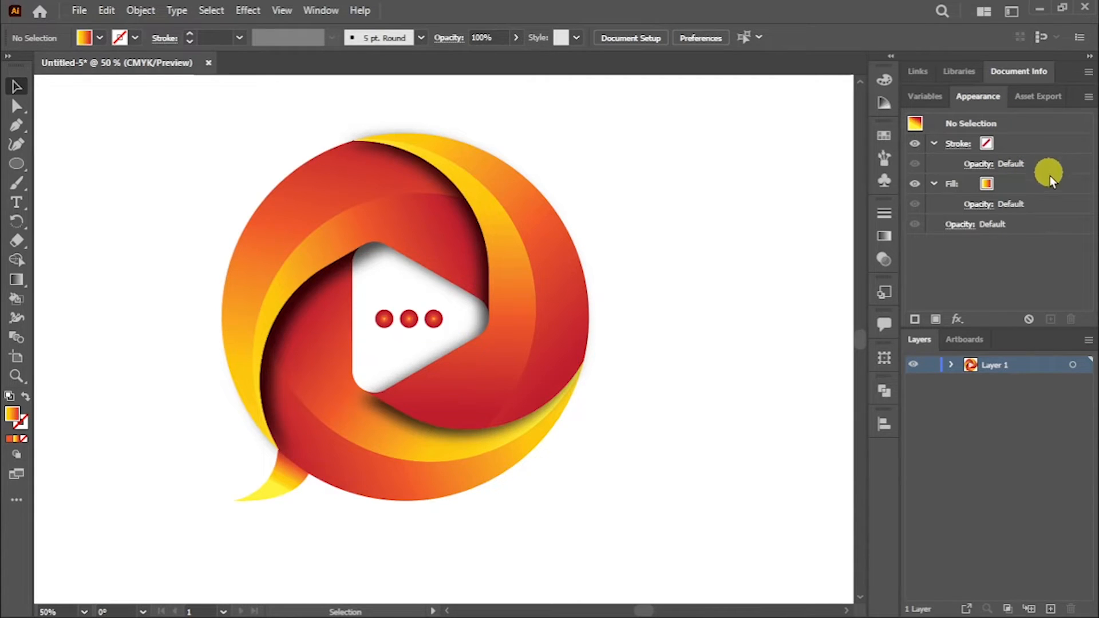
click(967, 341)
click(918, 341)
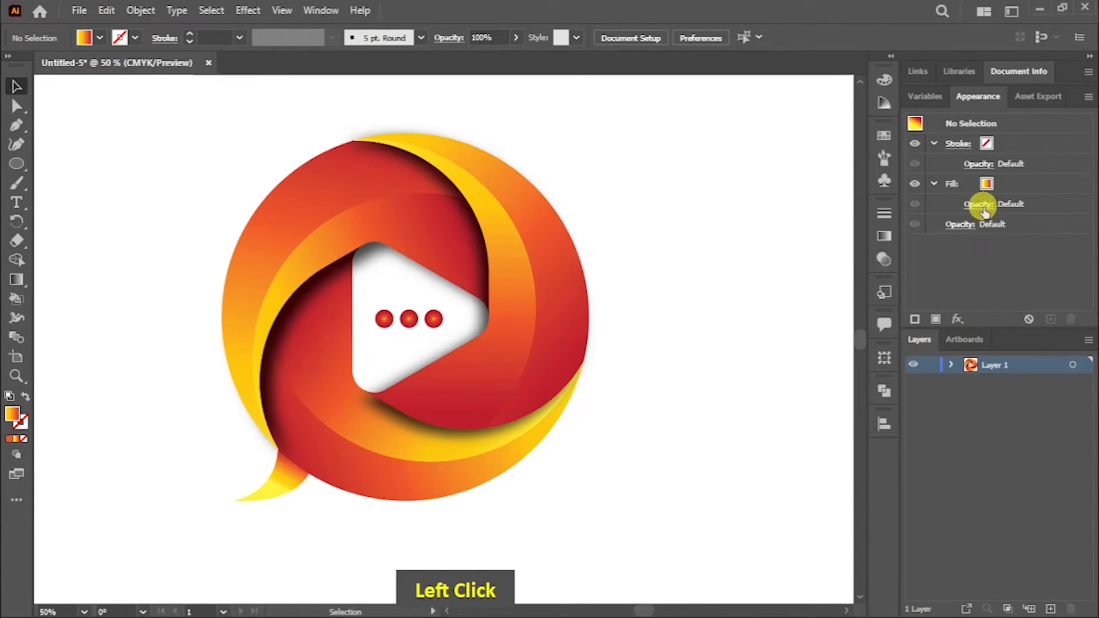
click(928, 97)
click(979, 97)
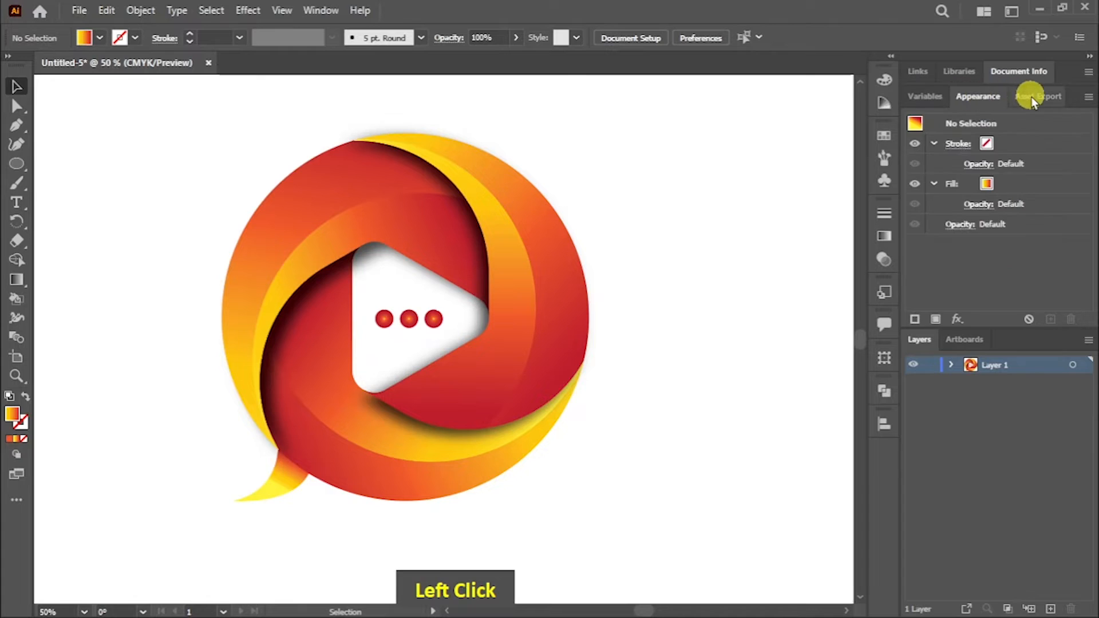
click(1032, 97)
click(918, 72)
click(986, 73)
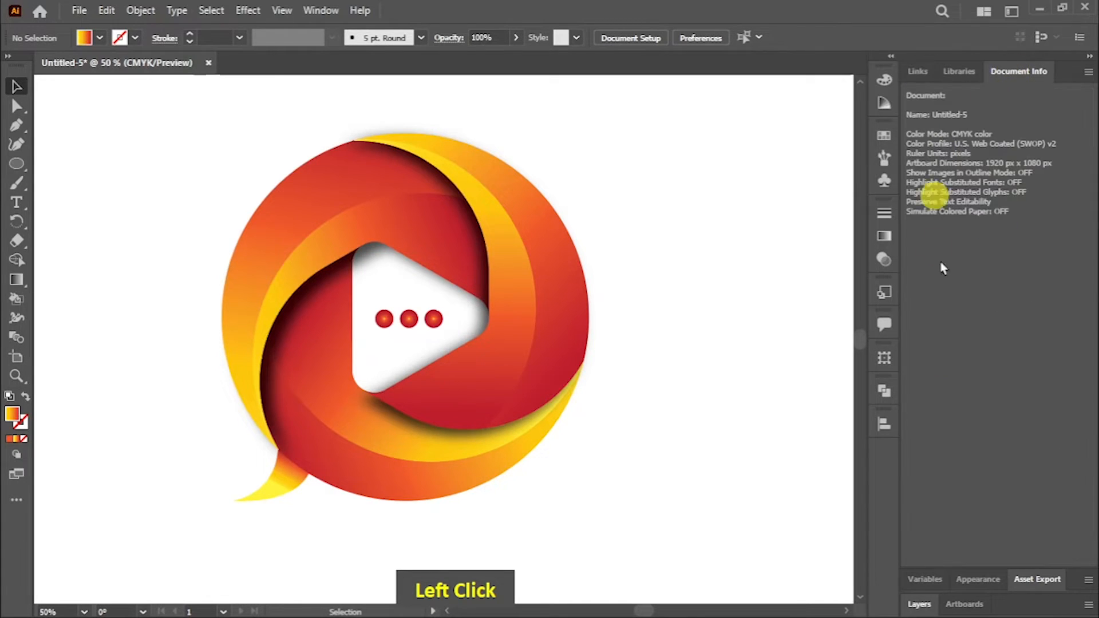
click(978, 579)
Step: Edit the right blade group's existing drop shadow and set its Y offset to 14 px
click(581, 338)
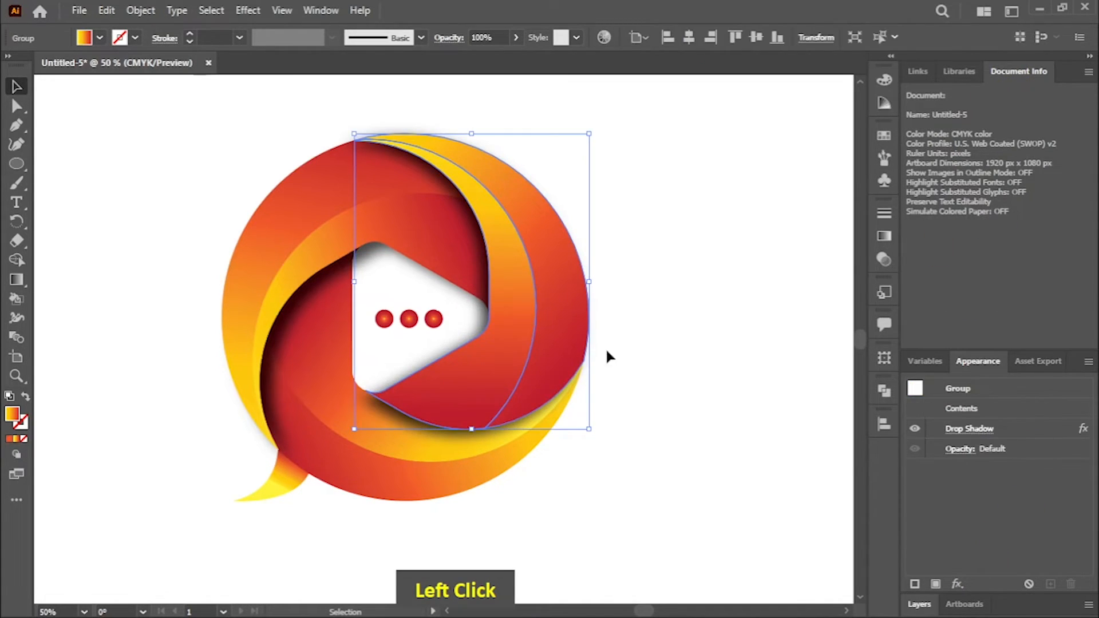
click(967, 430)
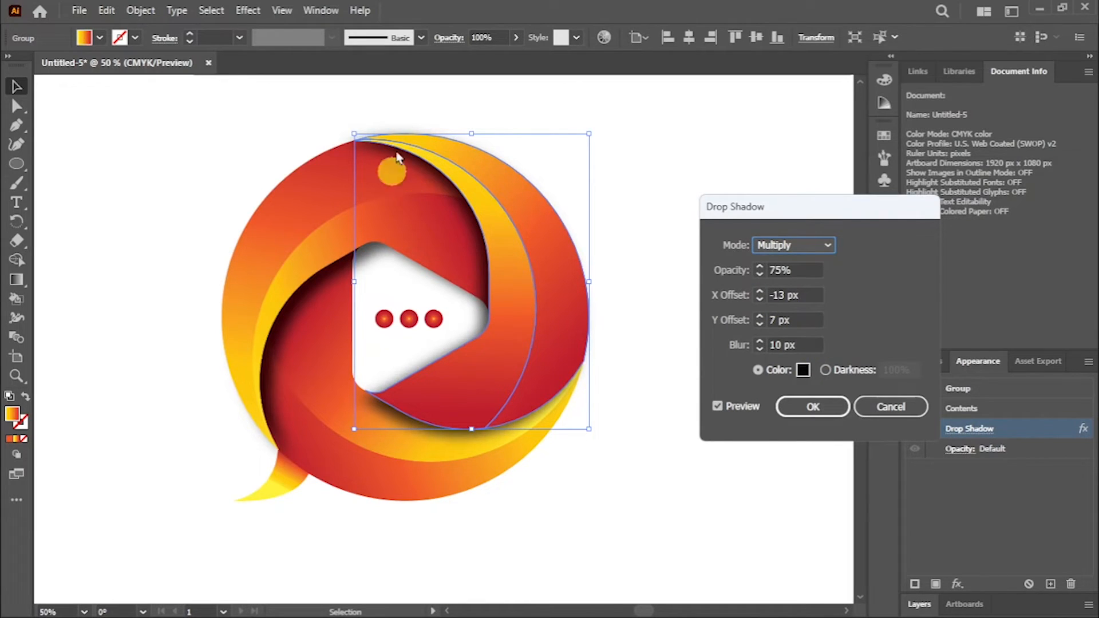
double_click(761, 322)
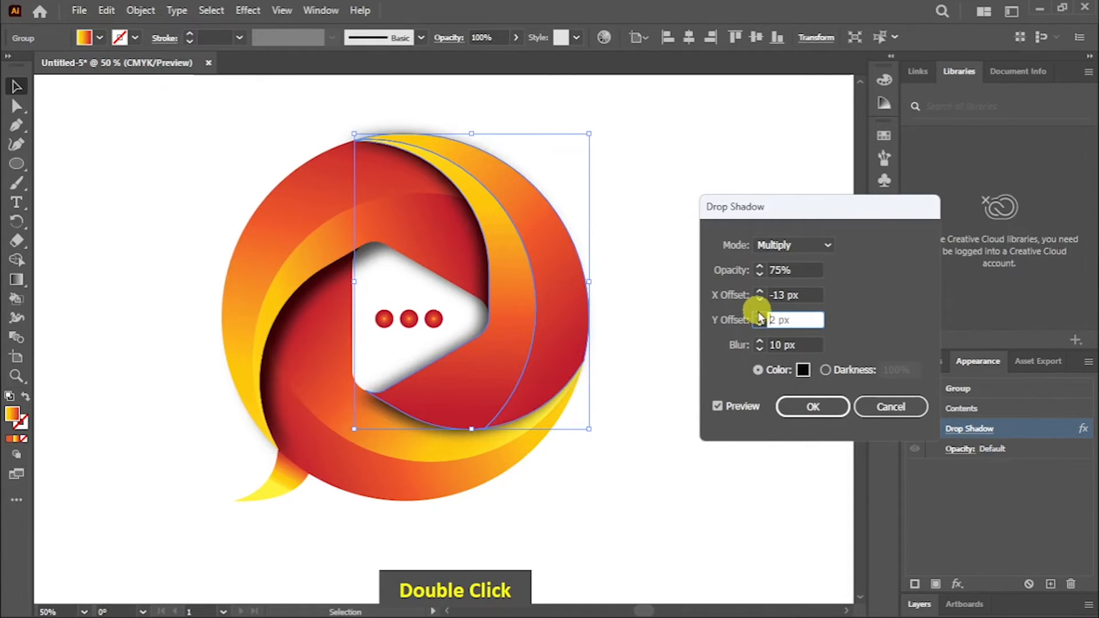
click(761, 317)
click(761, 316)
double_click(760, 316)
click(760, 324)
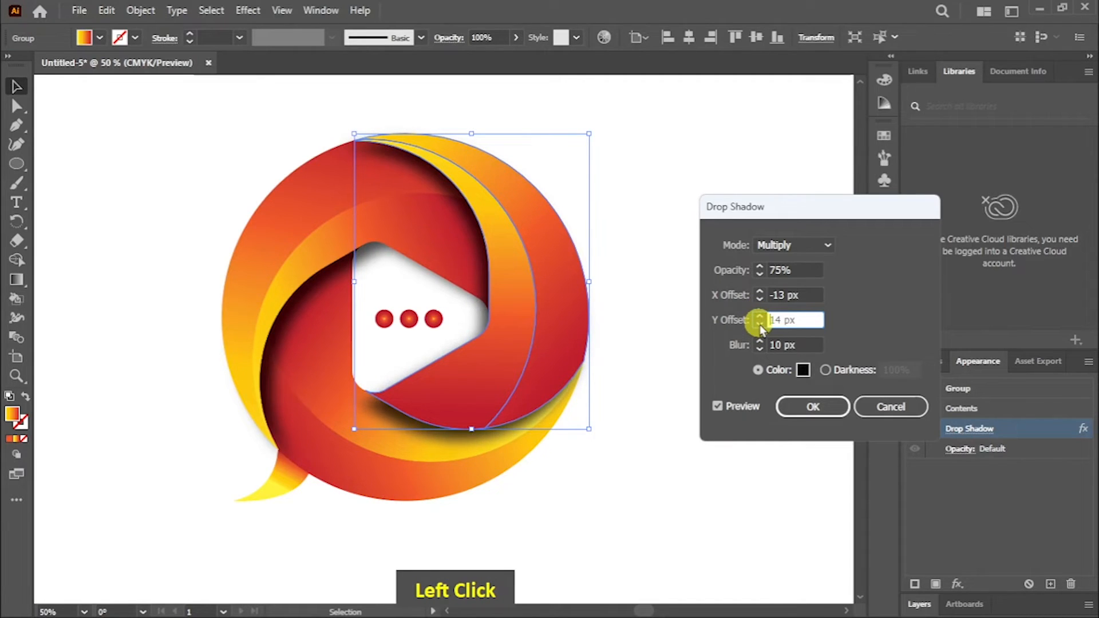
click(812, 406)
click(630, 248)
Step: Start a Drop Shadow effect on the bottom blade group with an X offset of -6 px
click(414, 458)
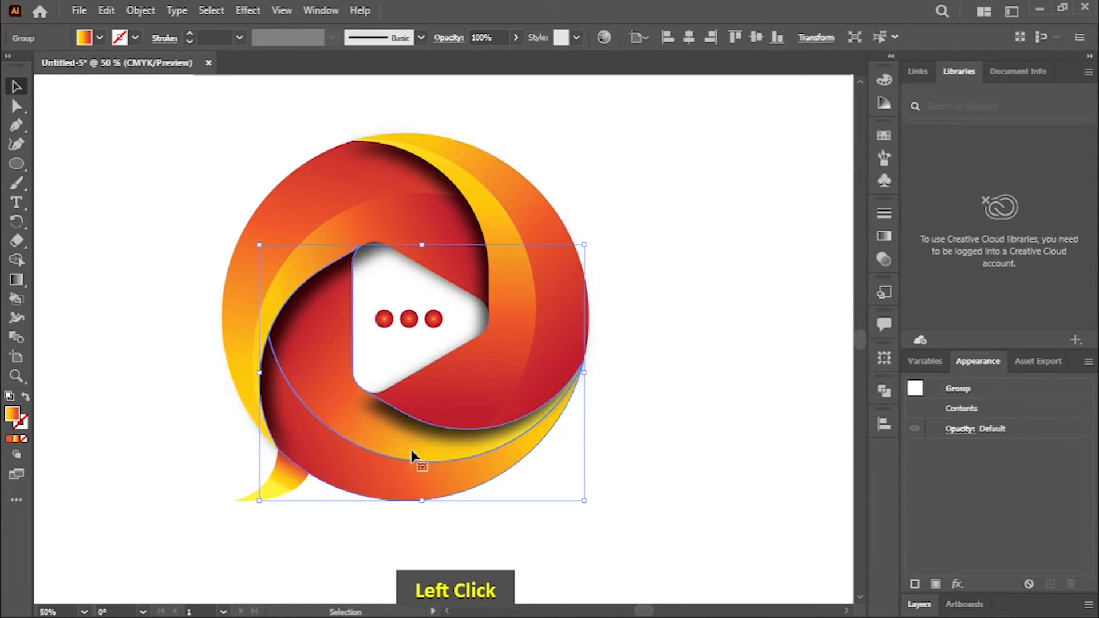
click(247, 10)
mouse_move(351, 189)
click(474, 198)
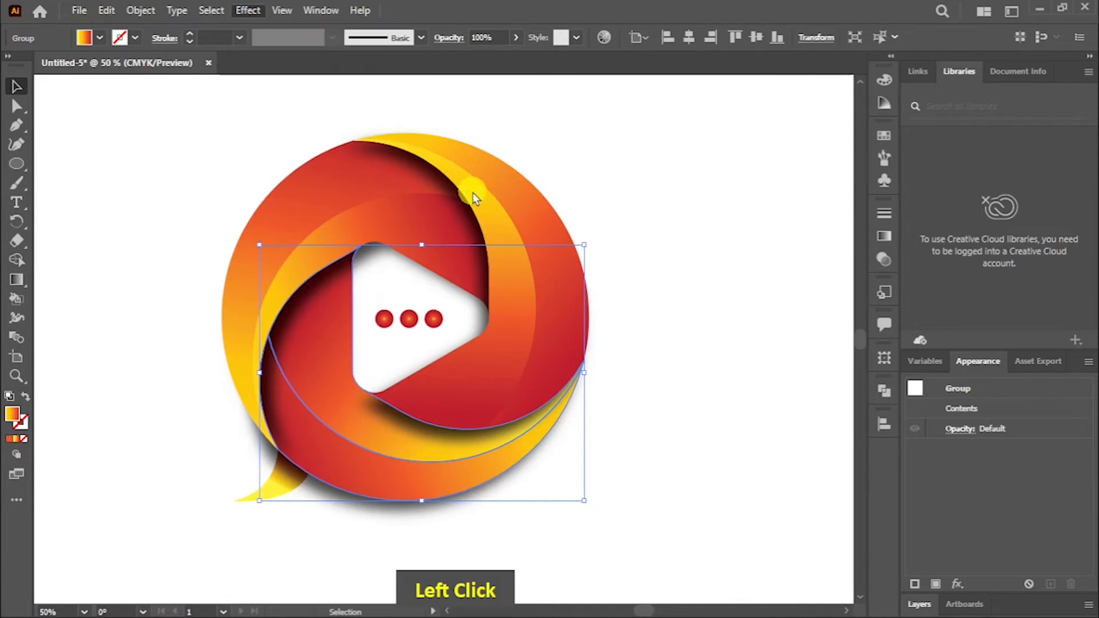
double_click(760, 295)
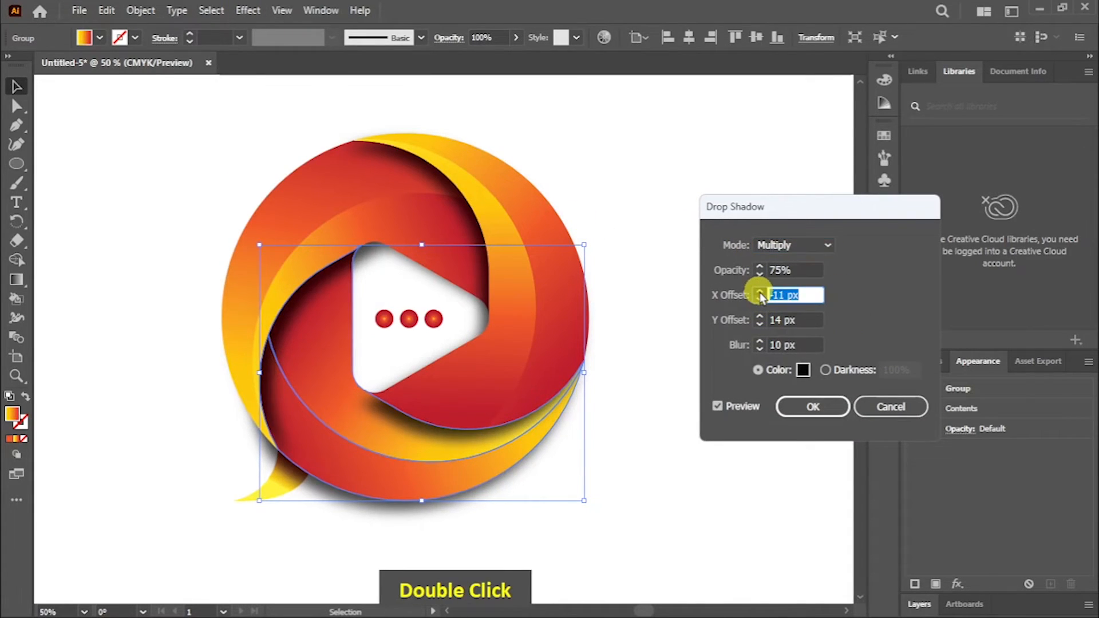
click(760, 293)
Step: Set the bottom blade's shadow Y offset to -26 px
click(761, 325)
double_click(761, 324)
double_click(761, 324)
double_click(761, 325)
double_click(761, 325)
double_click(761, 325)
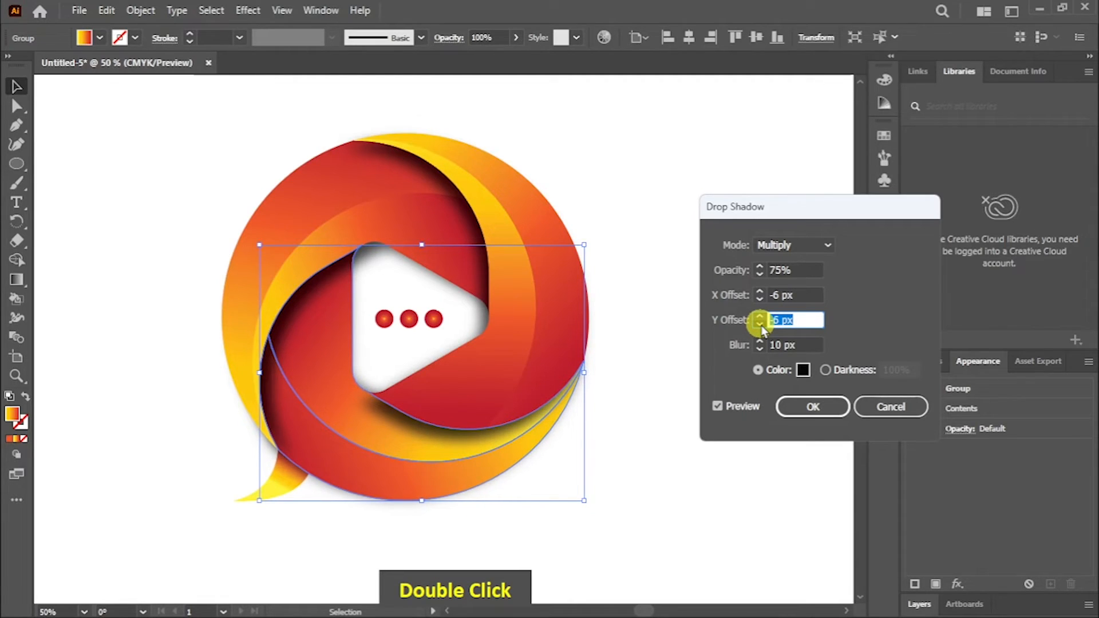
click(761, 325)
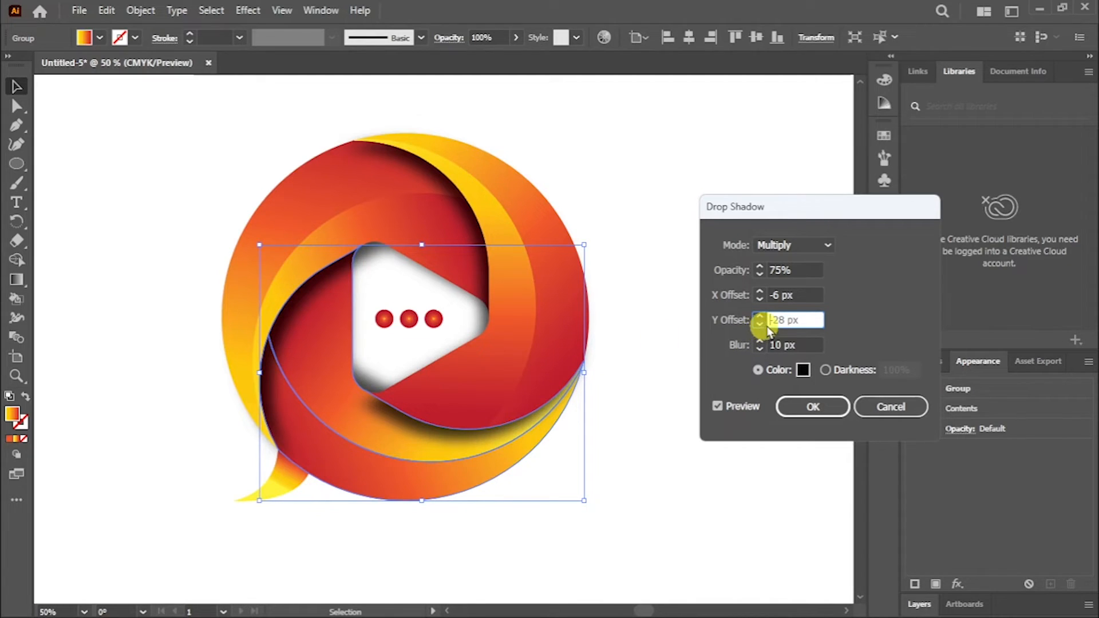
double_click(759, 316)
Step: Set the bottom blade's shadow X offset to 0 px
double_click(760, 301)
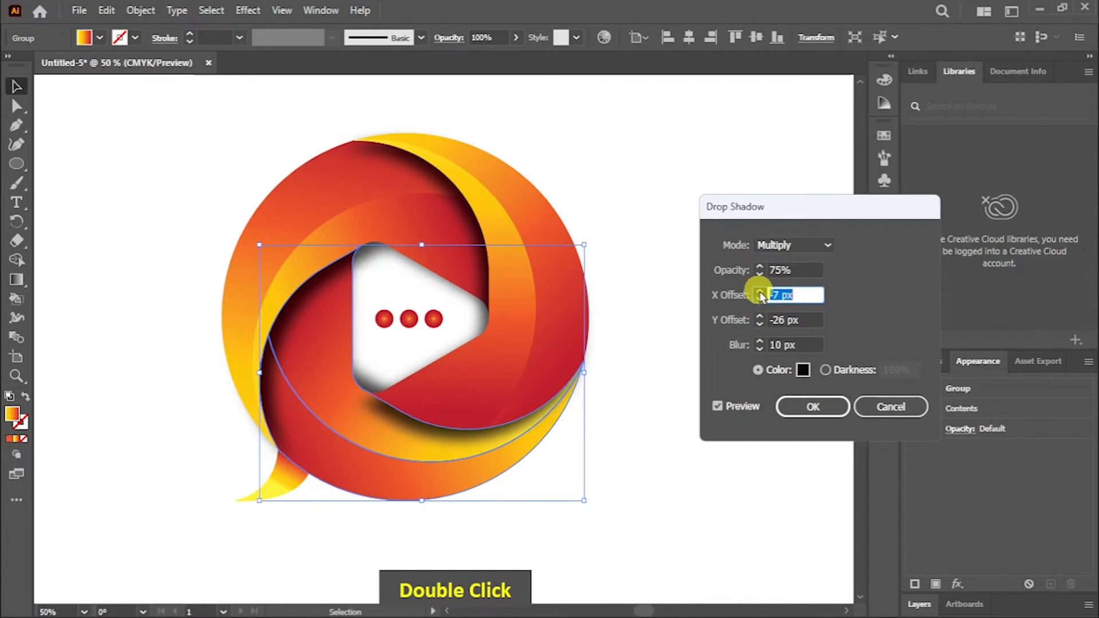
click(792, 296)
text(0)
click(800, 315)
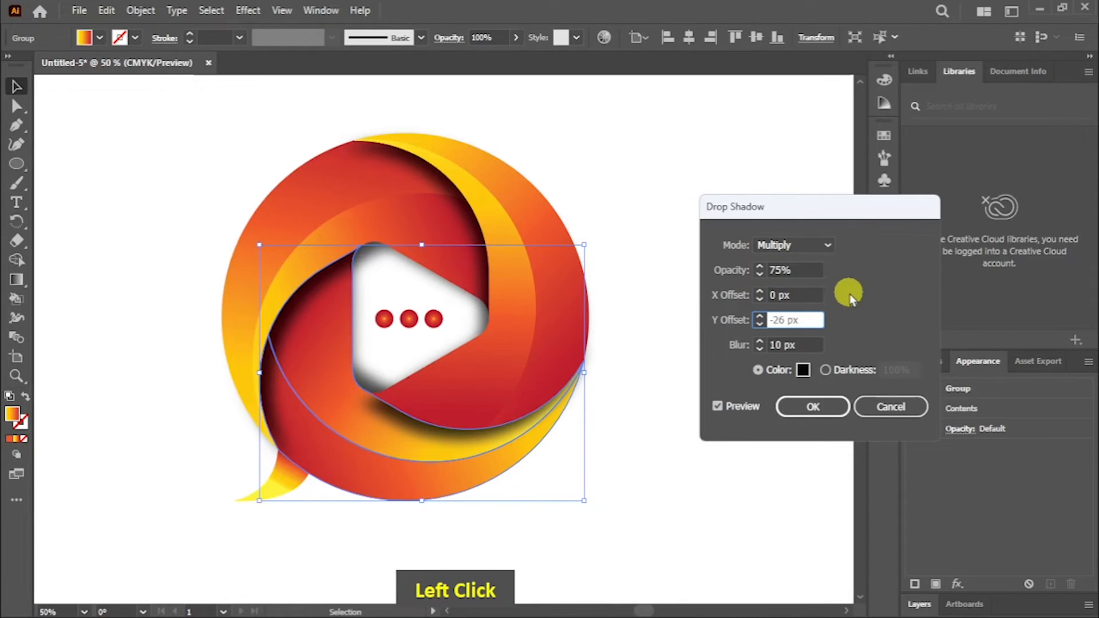
Step: Set the bottom blade's shadow Y offset to -21 px and apply the Drop Shadow effect
click(761, 325)
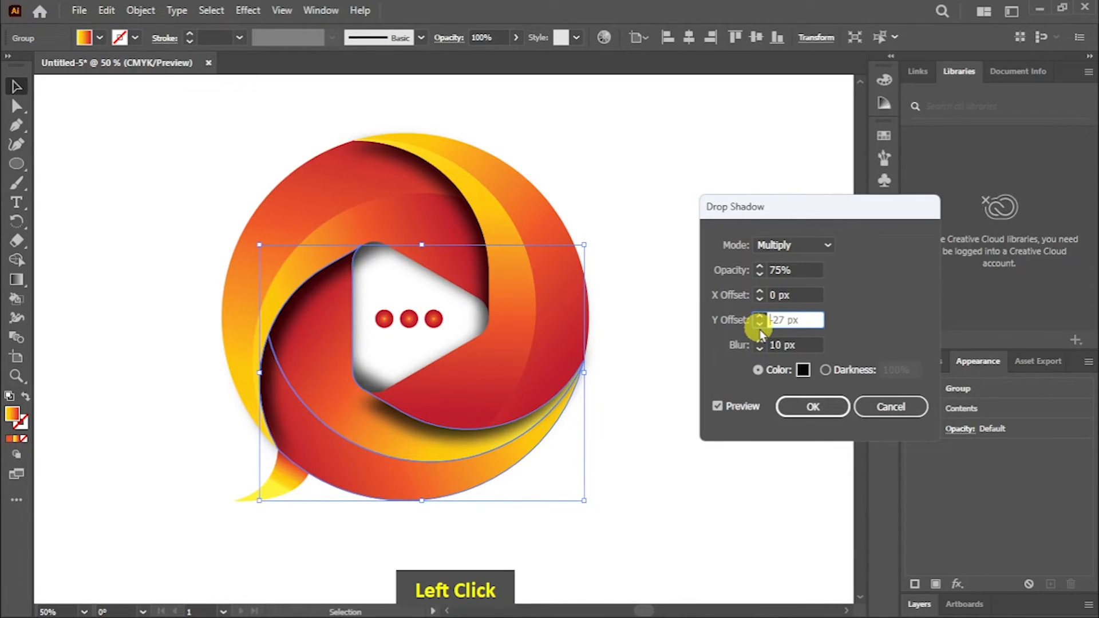
double_click(762, 321)
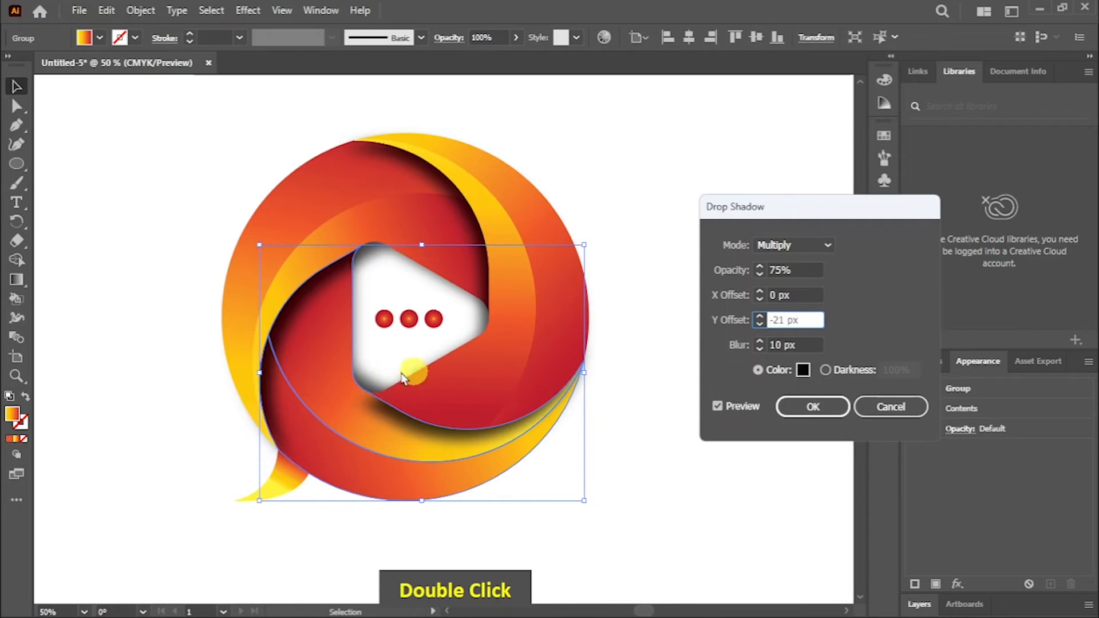
click(813, 405)
double_click(625, 414)
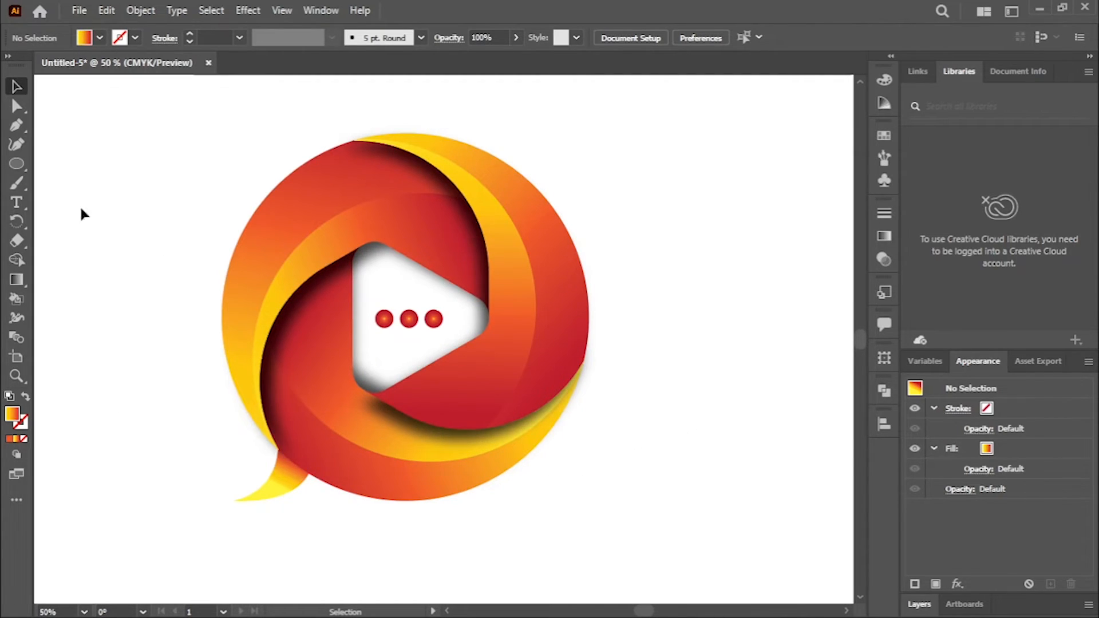
Step: Draw a circle in the empty area beside the logo and fill it with the blue-to-white gradient swatch, without a stroke
click(22, 165)
drag(614, 141, 636, 250)
click(99, 38)
click(11, 64)
click(122, 37)
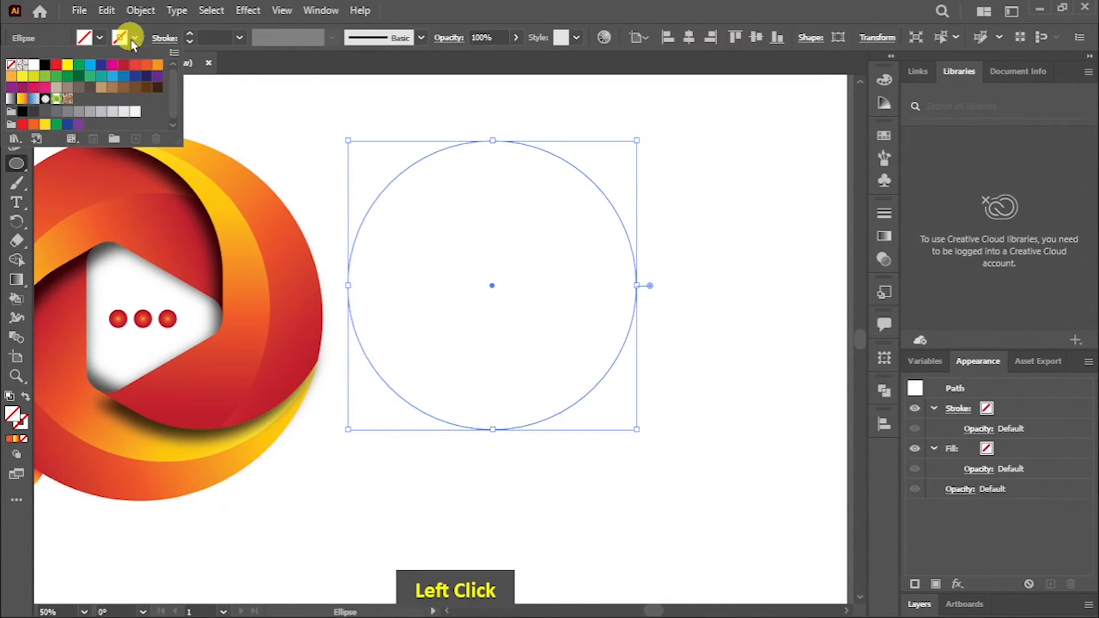
click(33, 100)
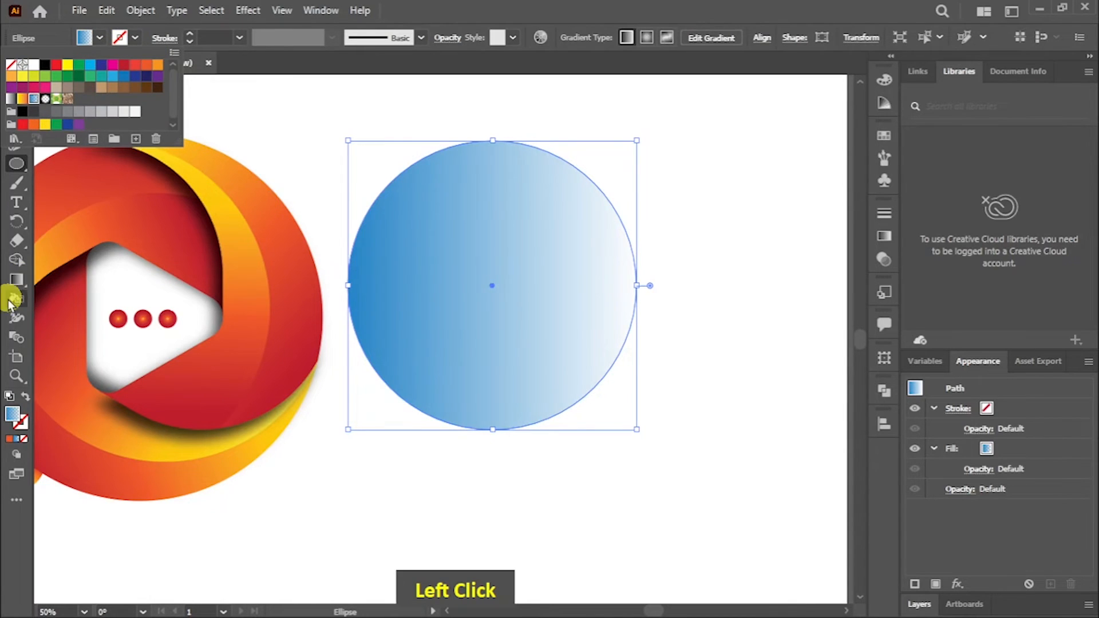
Step: Make the circle's gradient radial and change its centre stop to black so it fades to transparent white at the edge
click(15, 280)
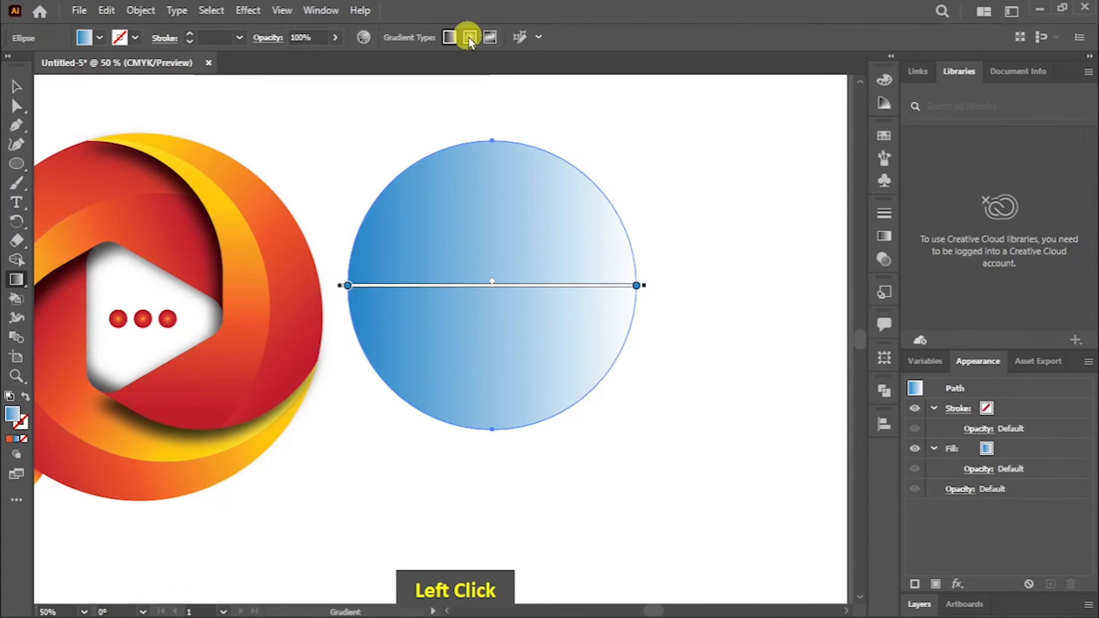
click(470, 38)
click(885, 236)
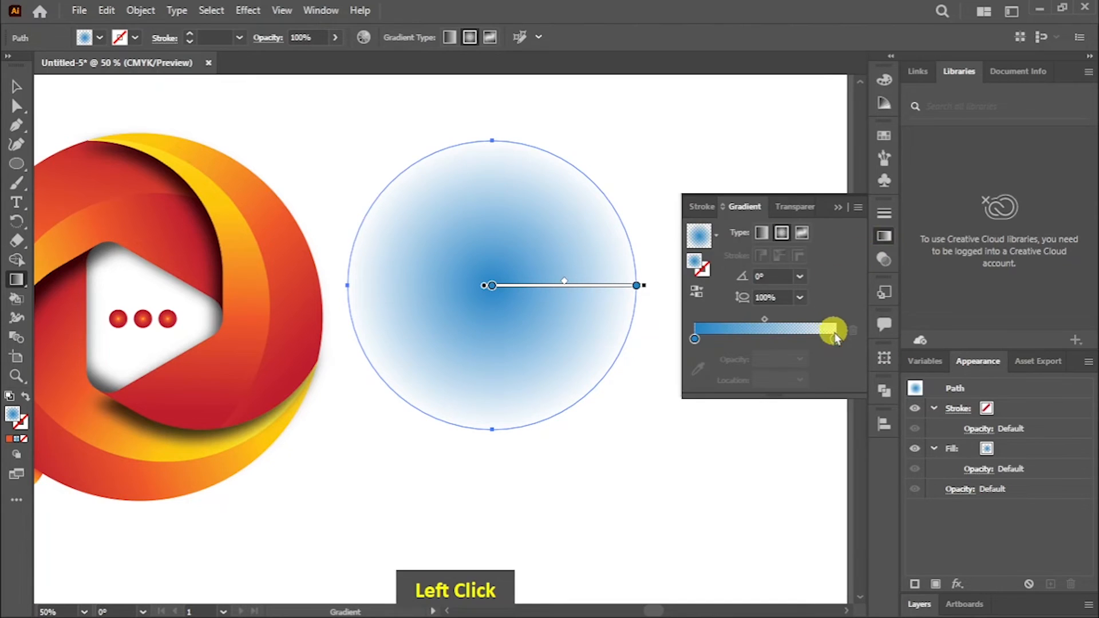
double_click(835, 339)
click(695, 338)
double_click(695, 338)
click(663, 389)
click(731, 315)
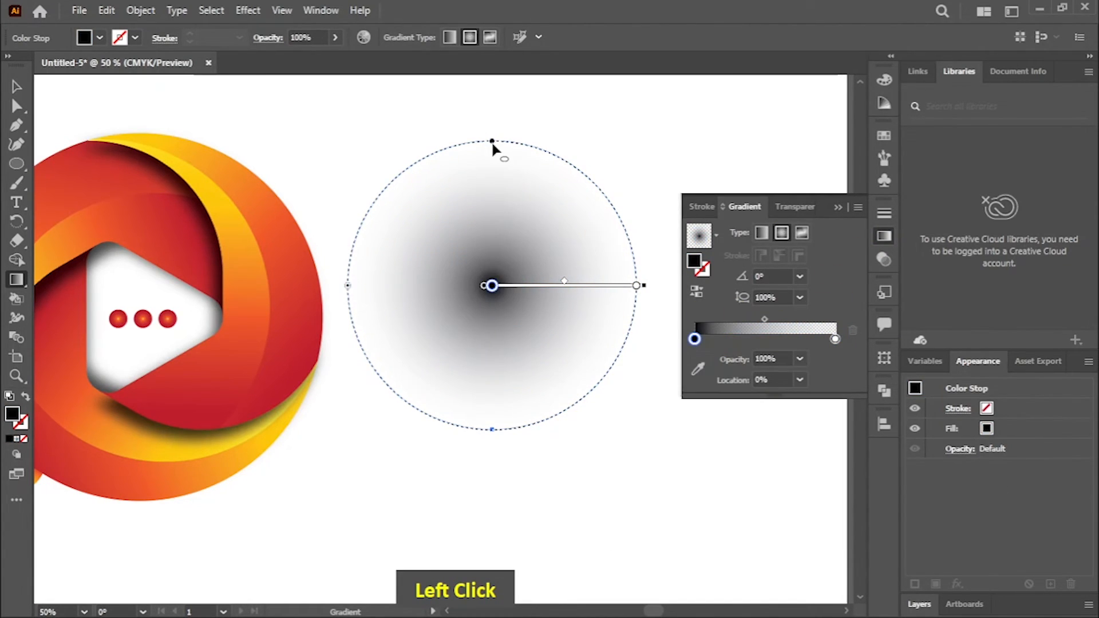
Step: Squash the gradient circle into a flat ellipse and place it centred on the logo's bottom edge
click(16, 86)
drag(492, 141, 495, 353)
drag(474, 294, 598, 238)
drag(618, 336, 269, 449)
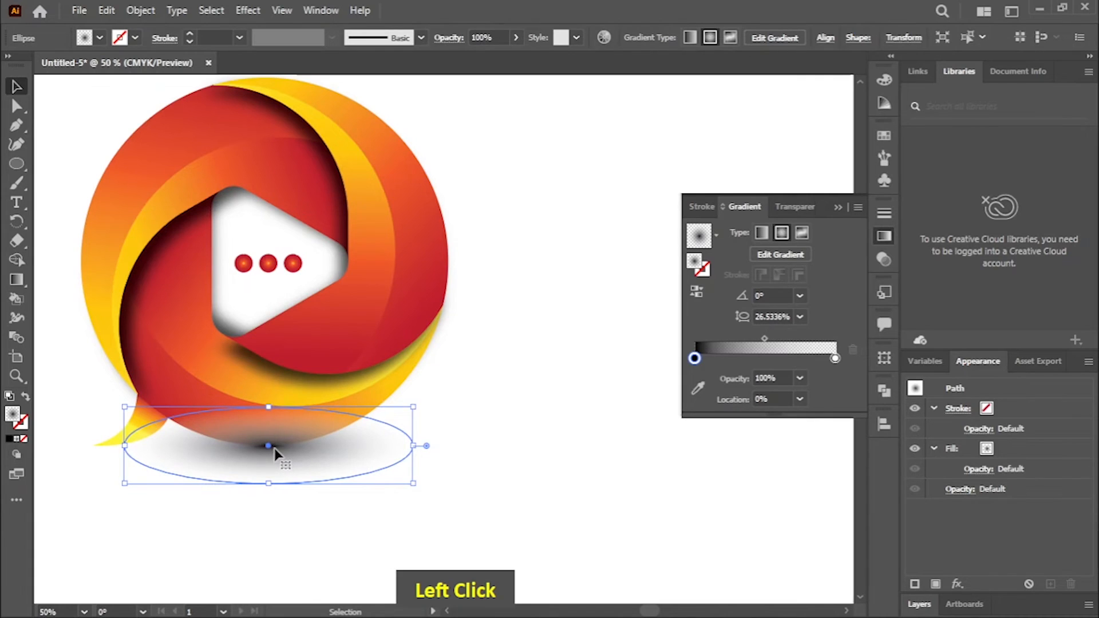
Step: Send the shadow ellipse to the back, behind the logo
right_click(411, 452)
mouse_move(466, 363)
click(506, 419)
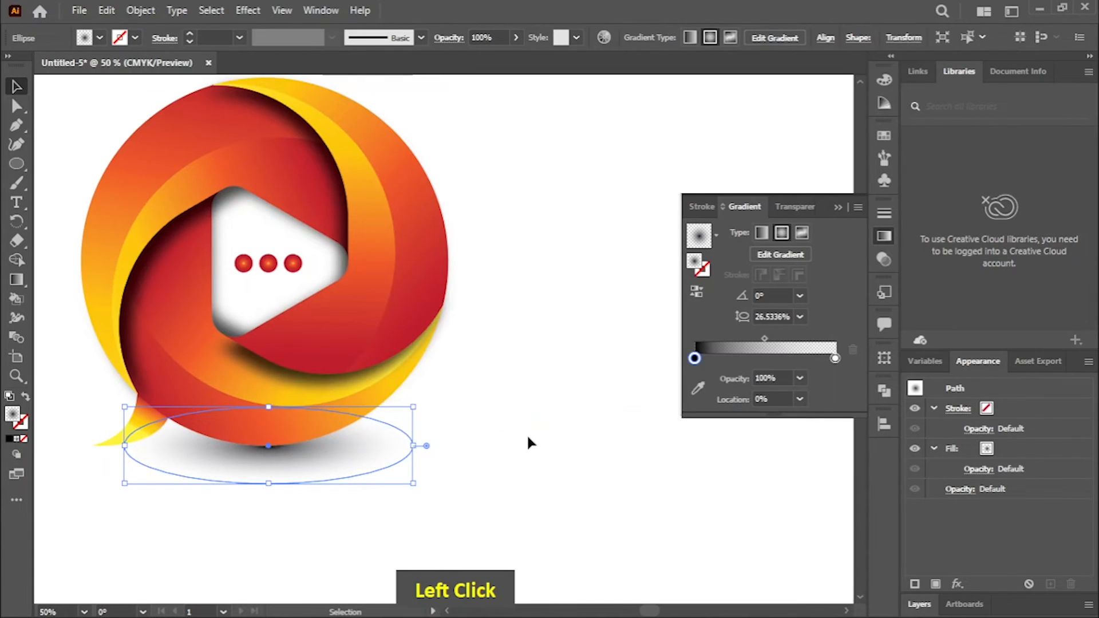
click(528, 440)
Step: Duplicate the shadow ellipse, shrink the copy and place it under the tip of the speech-bubble tail
click(300, 461)
key(ctrl+c)
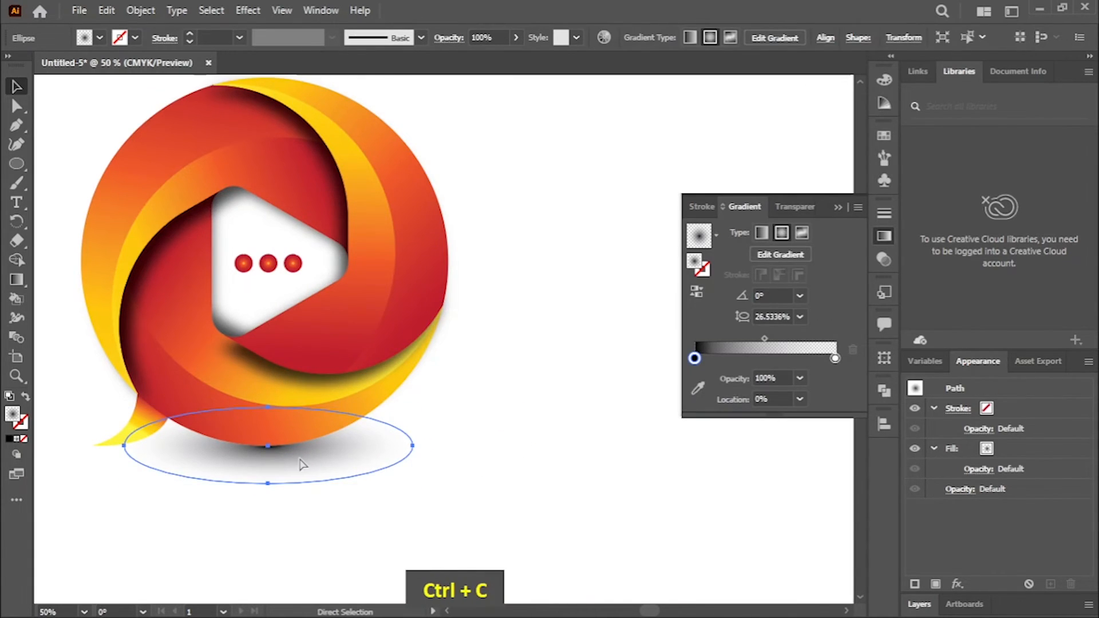
key(ctrl+v)
drag(456, 366, 204, 466)
key(space)
drag(298, 457, 249, 453)
drag(204, 409, 294, 443)
Step: Send the small ellipse to the back and nudge it under the tail tip
right_click(283, 449)
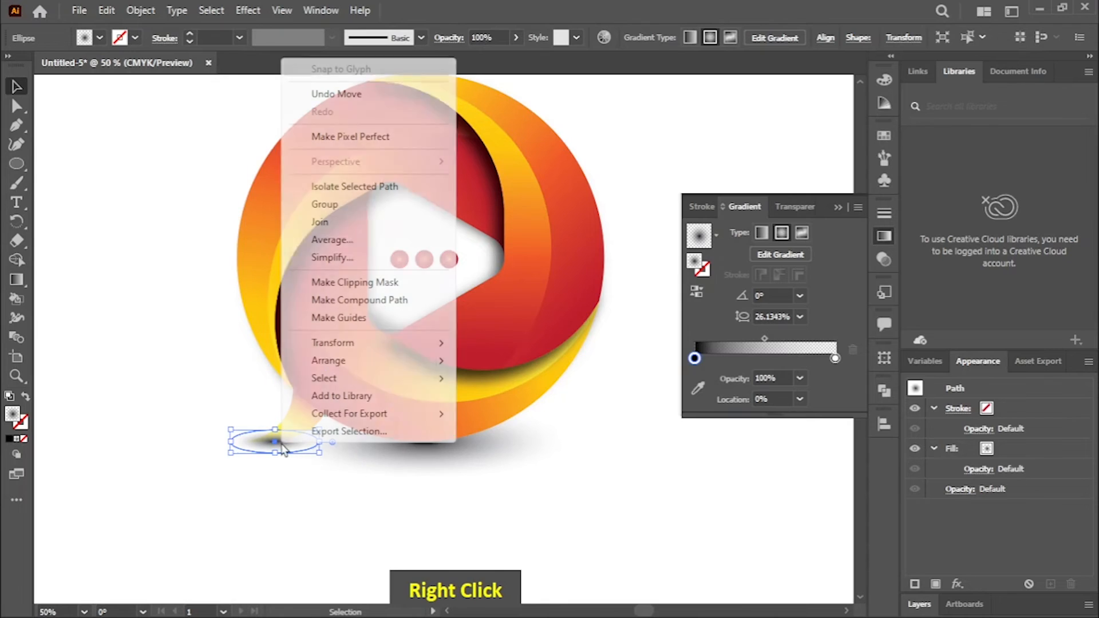
mouse_move(380, 360)
click(508, 412)
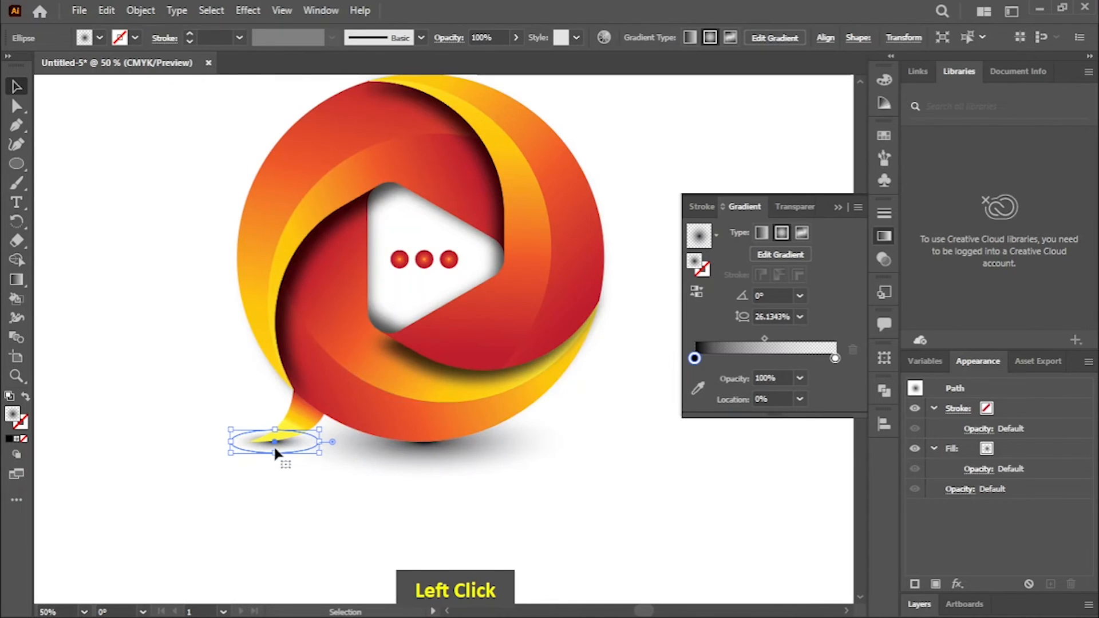
drag(273, 452, 269, 453)
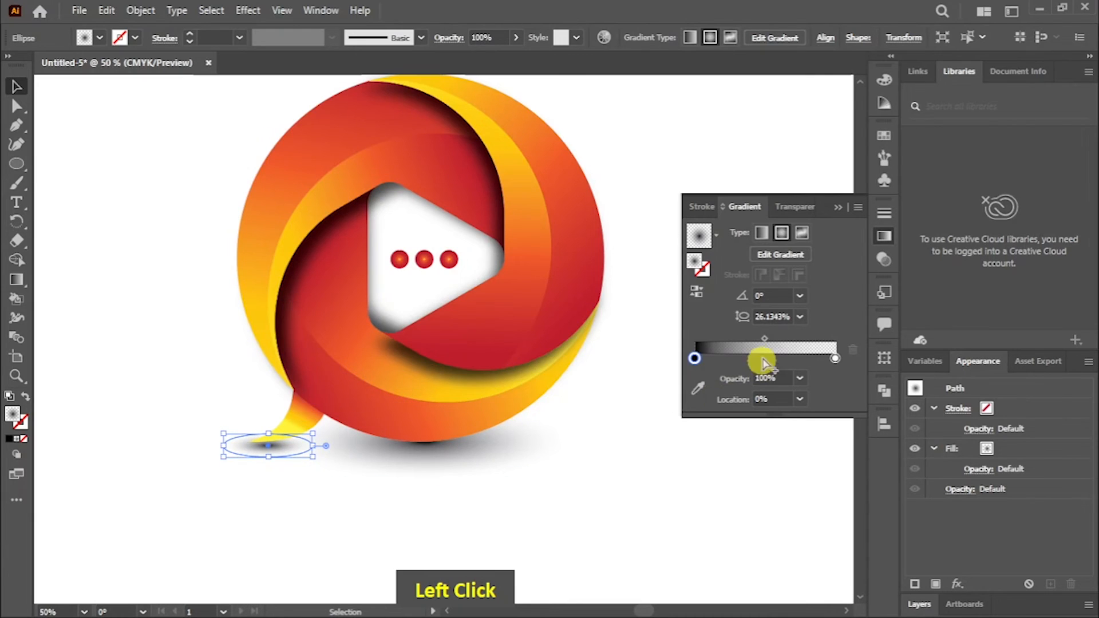
Step: Darken the tail shadow by moving its gradient midpoint to about 74.6%, and make its ellipse narrower and flatter
drag(791, 339, 801, 339)
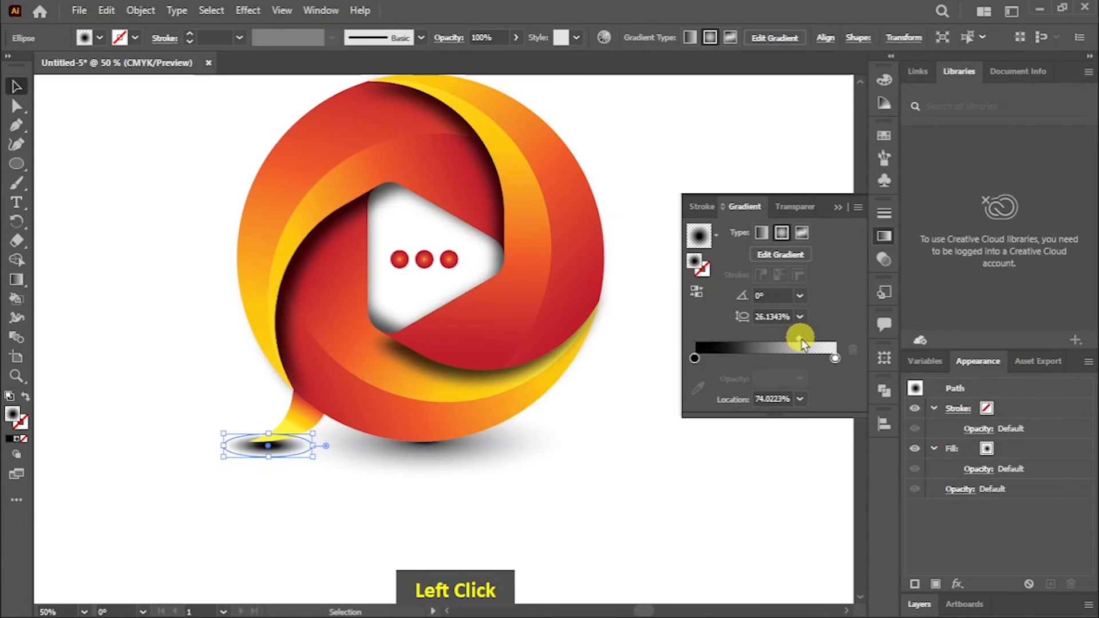
drag(272, 433, 472, 487)
click(16, 376)
click(20, 87)
drag(406, 489, 430, 486)
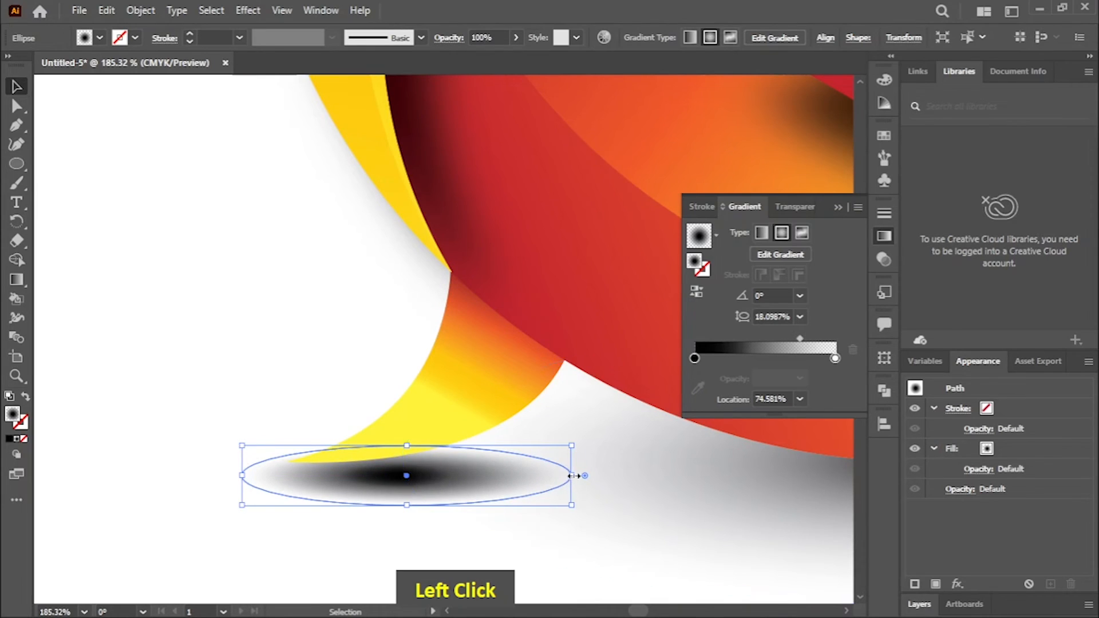
drag(573, 476, 503, 475)
drag(373, 446, 399, 477)
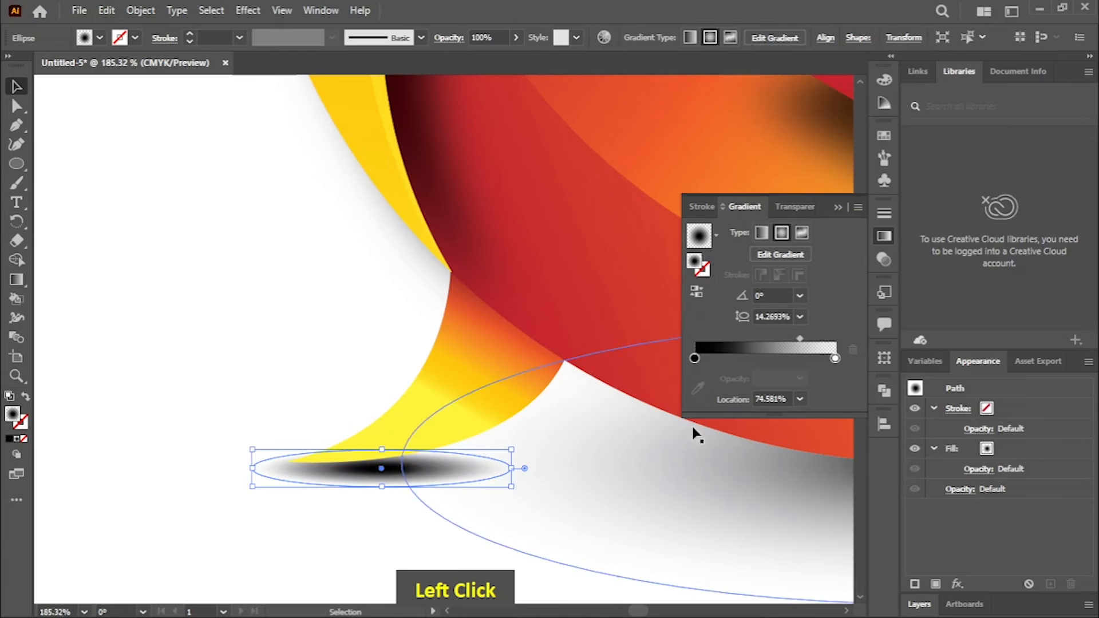
Step: Set the tail shadow's gradient midpoint location to 87% and shrink the ellipse further to fit under the tail tip
drag(797, 346, 823, 345)
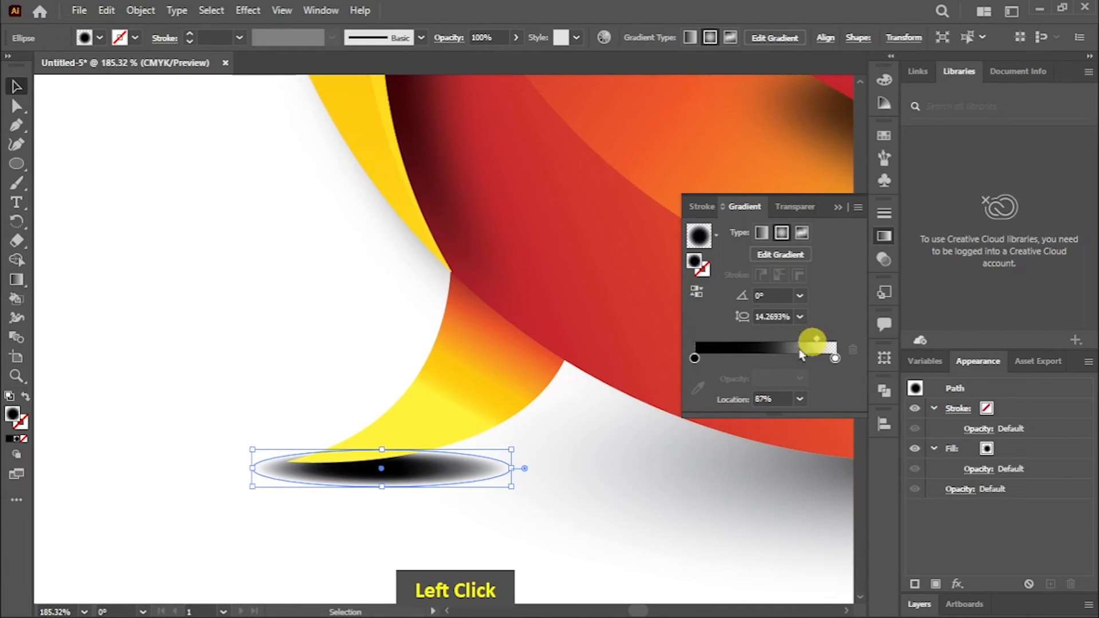
drag(511, 468, 459, 469)
drag(356, 450, 388, 476)
Step: Apply a Gaussian Blur effect to the tail's shadow ellipse
key(ctrl+minus)
key(ctrl+minus)
key(ctrl+minus)
key(ctrl+minus)
key(ctrl+minus)
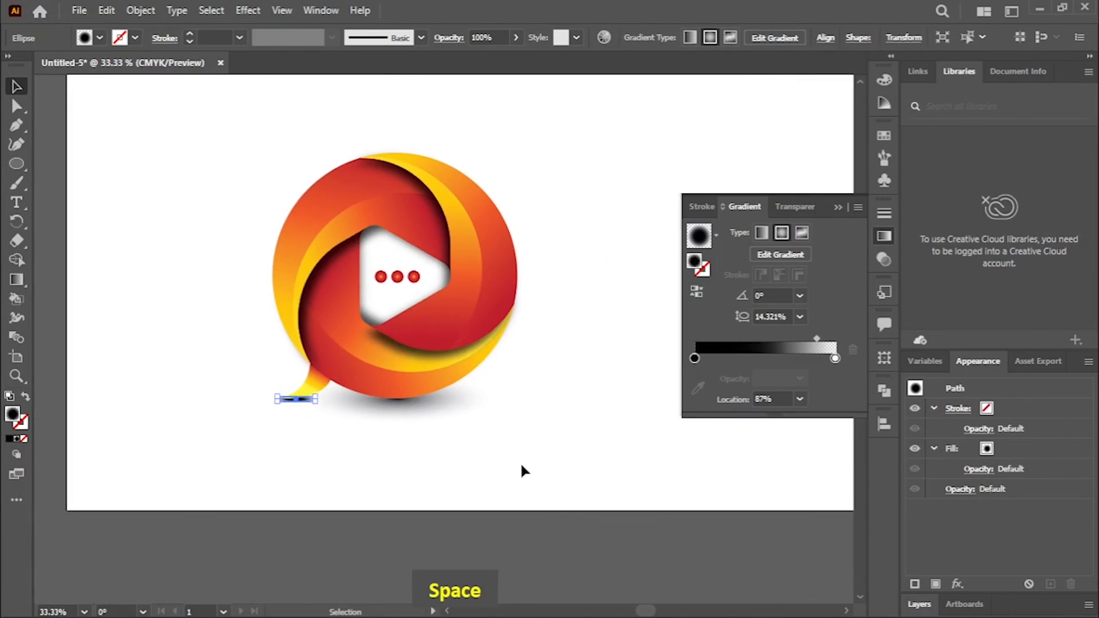
click(248, 10)
mouse_move(376, 278)
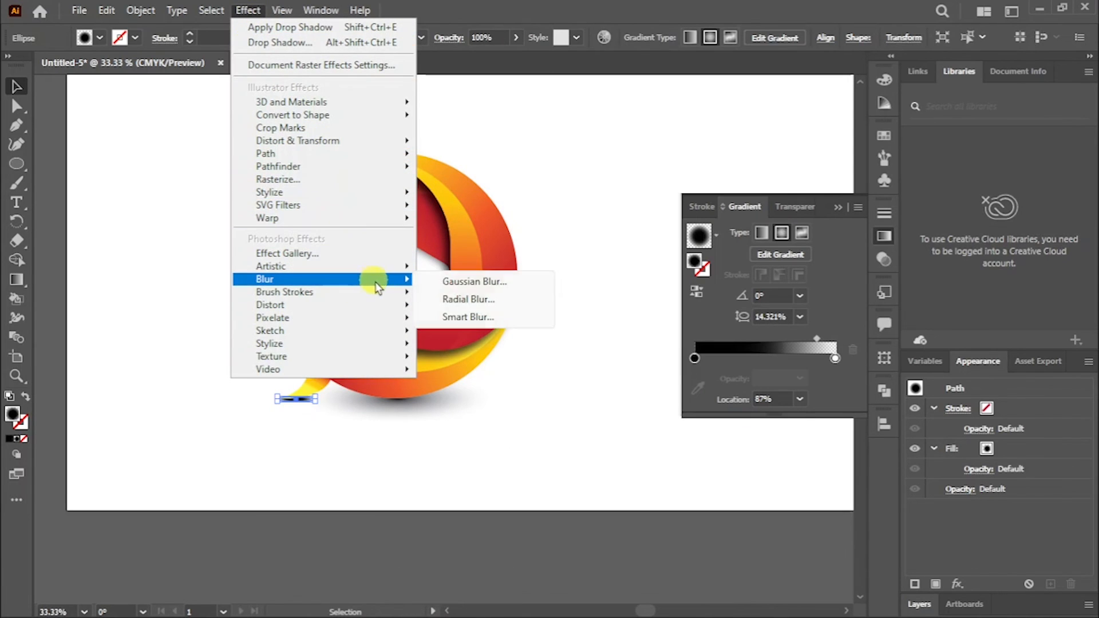
click(468, 277)
drag(514, 276, 522, 278)
click(537, 314)
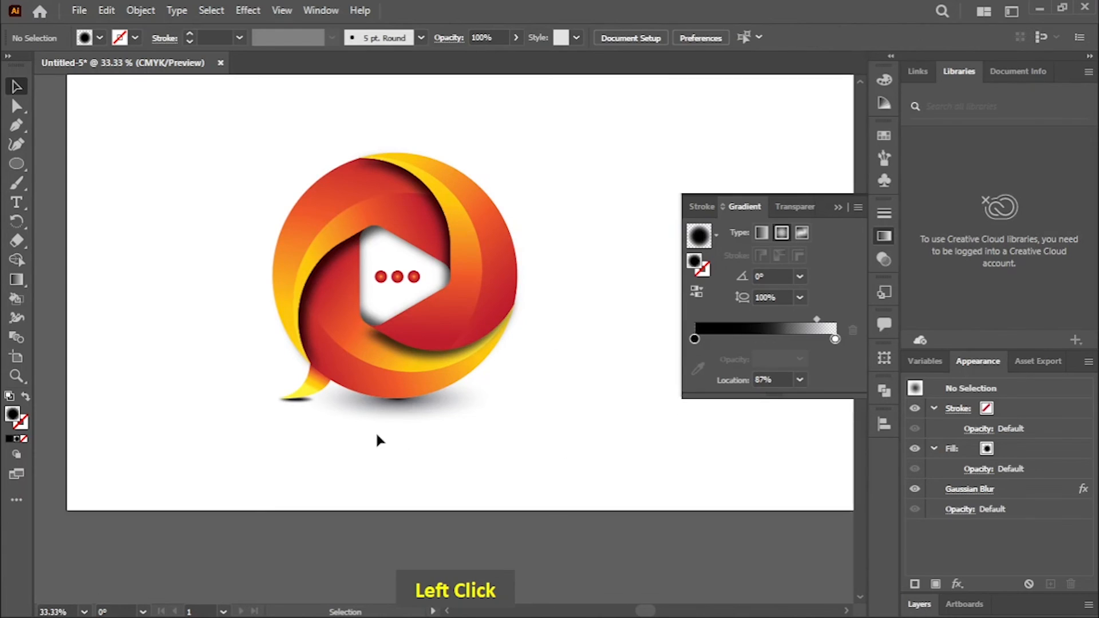
Step: Edit the tail shadow's existing Gaussian Blur and set its radius to about 12.17 pixels
key(ctrl+plus)
key(ctrl+plus)
key(space)
drag(238, 479, 410, 448)
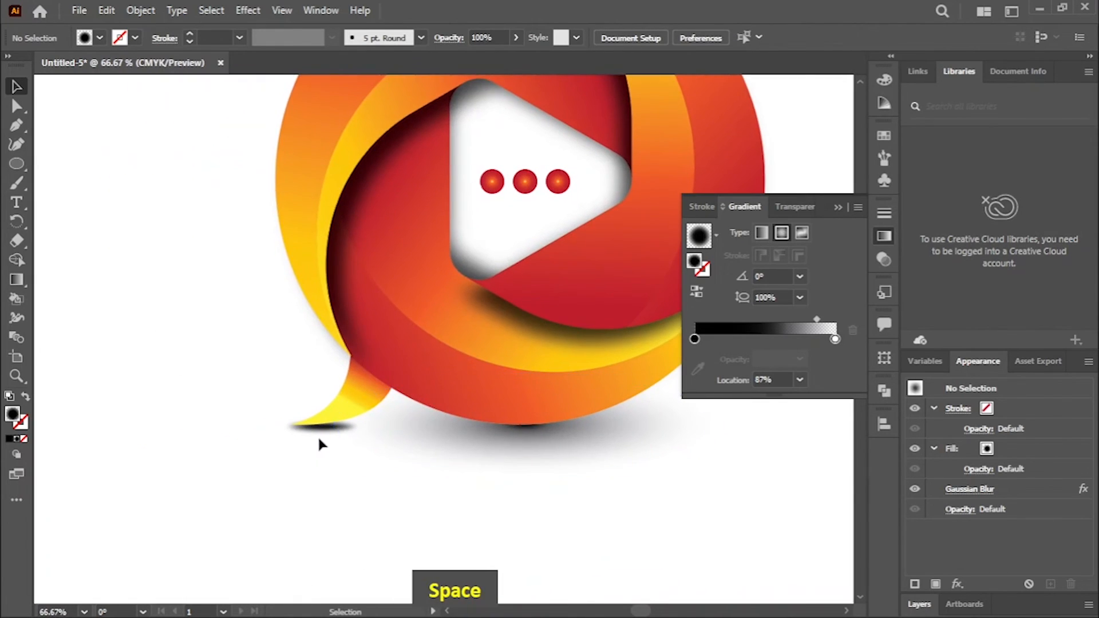
click(315, 433)
click(262, 10)
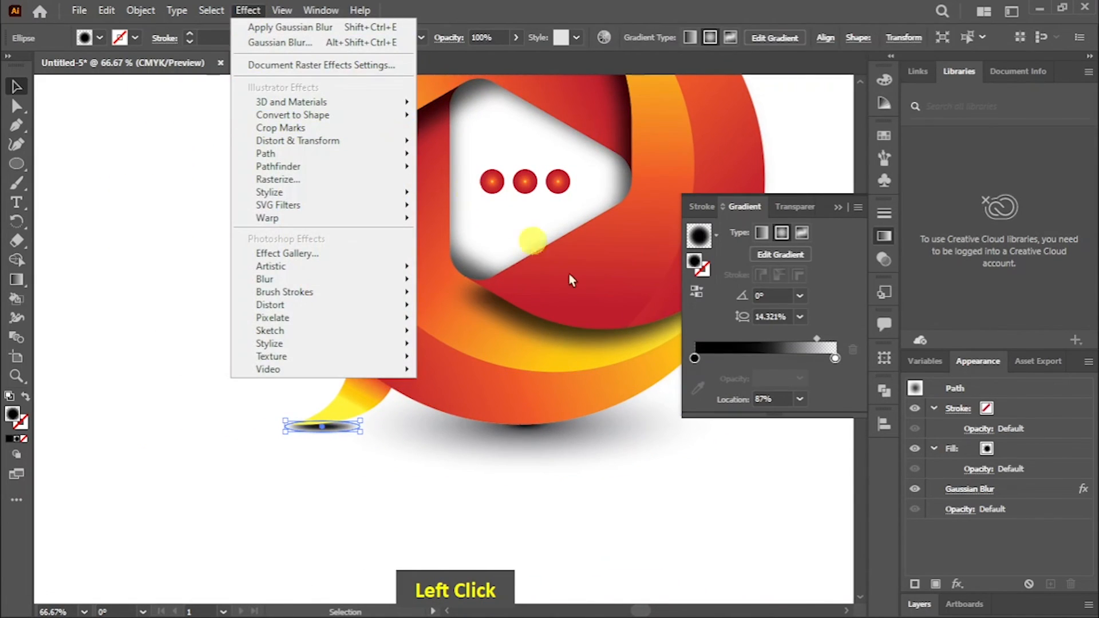
click(981, 539)
click(970, 490)
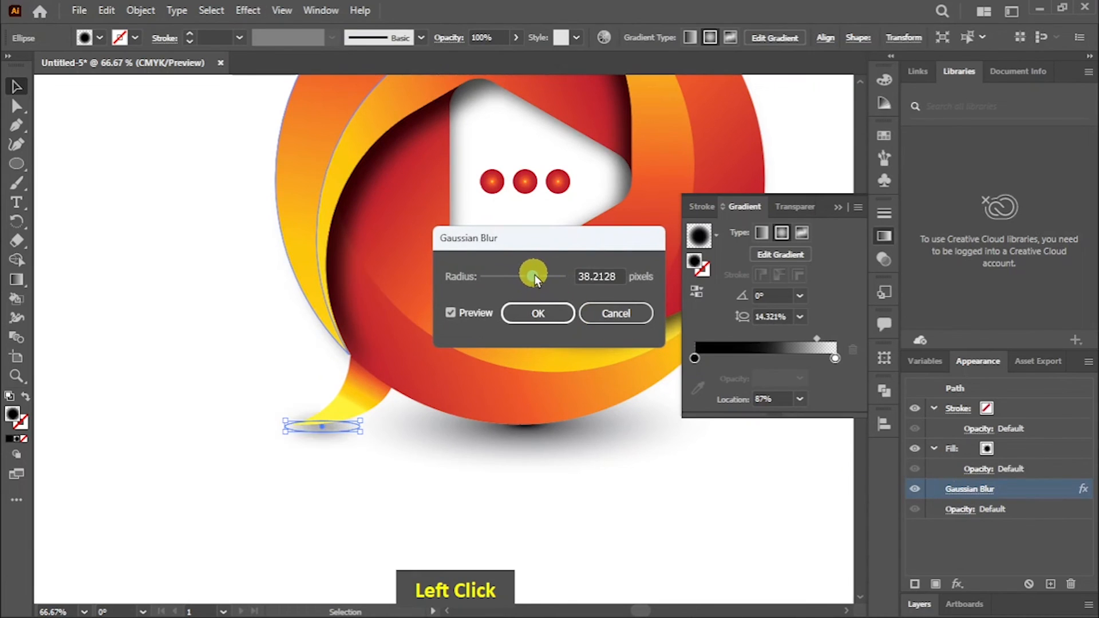
drag(527, 276, 523, 275)
click(536, 312)
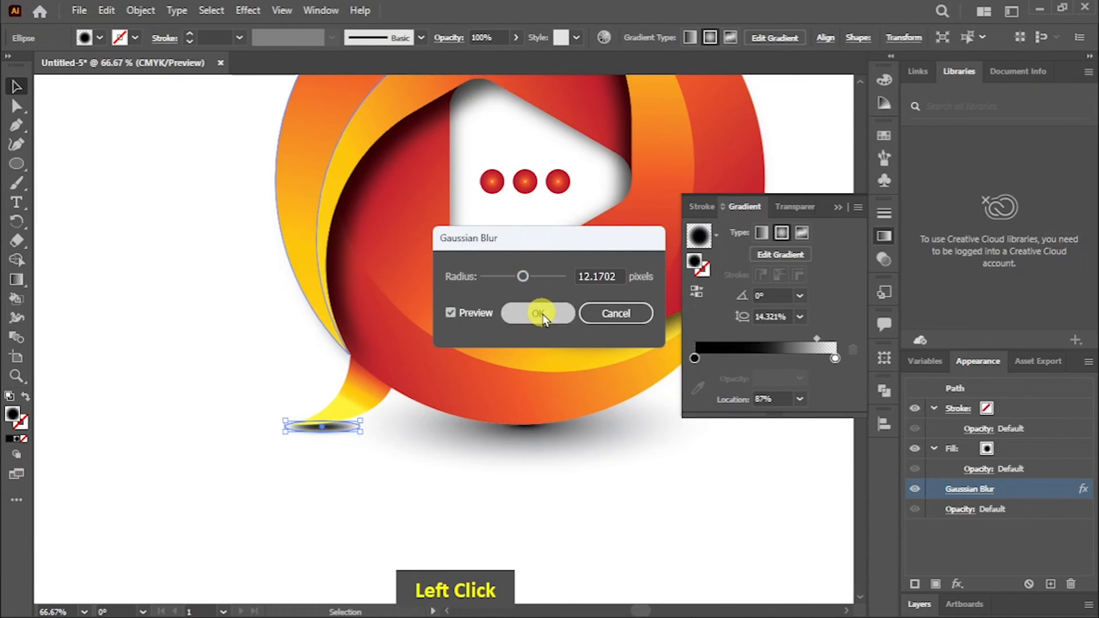
Step: Flatten the large shadow ellipse vertically and reposition it against the logo's bottom edge
click(554, 441)
drag(526, 373, 527, 428)
drag(538, 449, 551, 431)
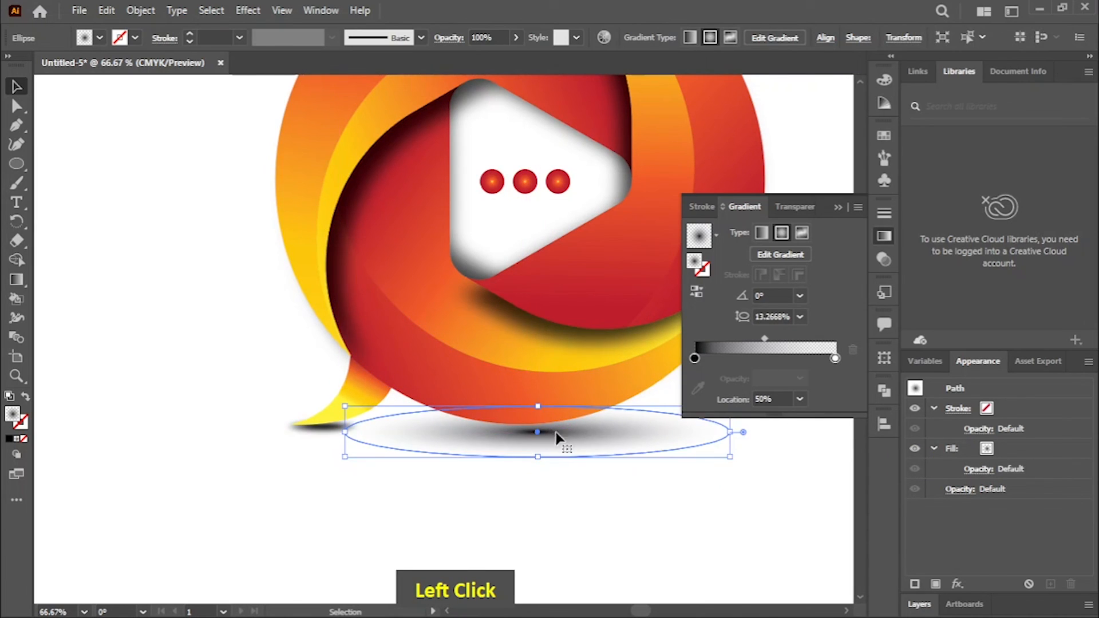
Step: Apply a Gaussian Blur to the large shadow ellipse and widen it horizontally
click(248, 10)
mouse_move(395, 279)
click(464, 281)
drag(522, 276, 514, 276)
click(538, 314)
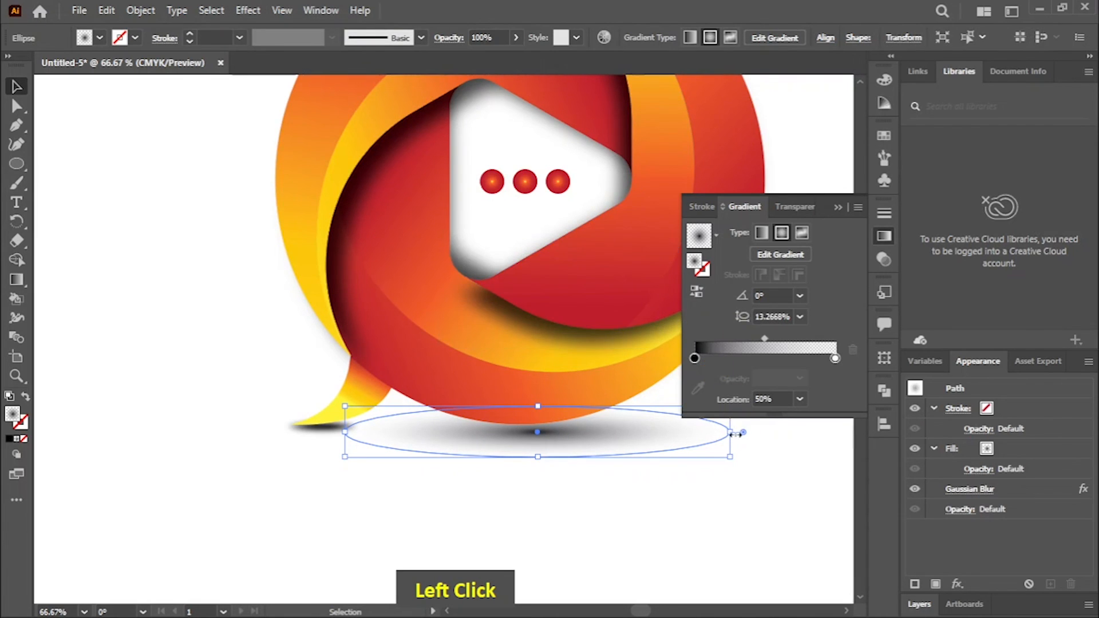
drag(736, 435, 814, 437)
ctrl+click(678, 496)
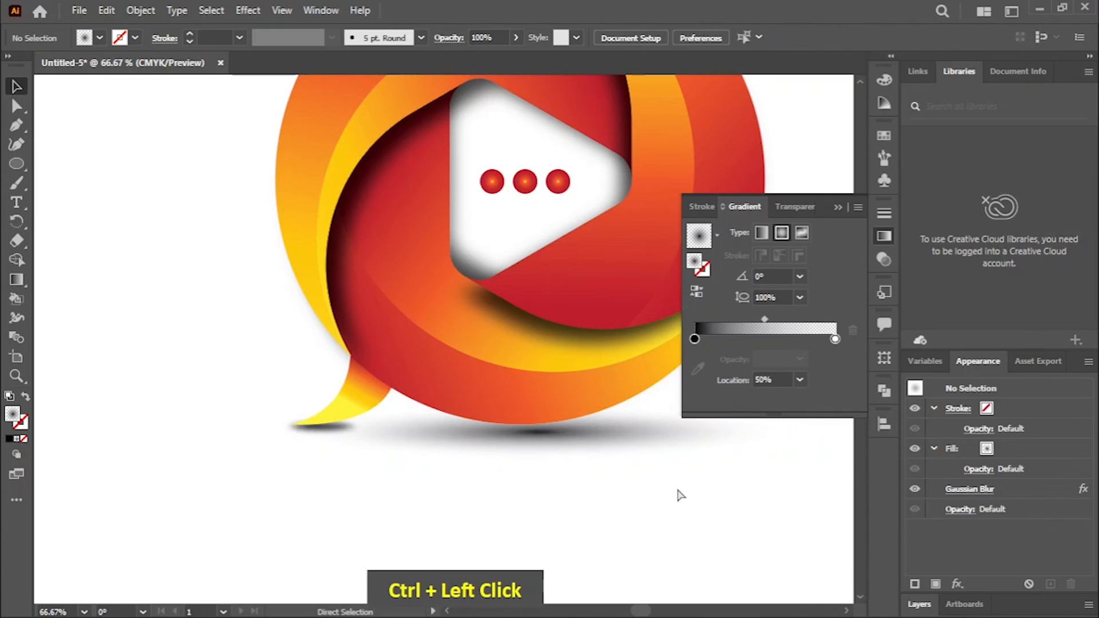
Step: Select the whole logo with both shadow ellipses and group everything
key(ctrl+minus)
key(ctrl+minus)
key(ctrl+minus)
ctrl+click(821, 236)
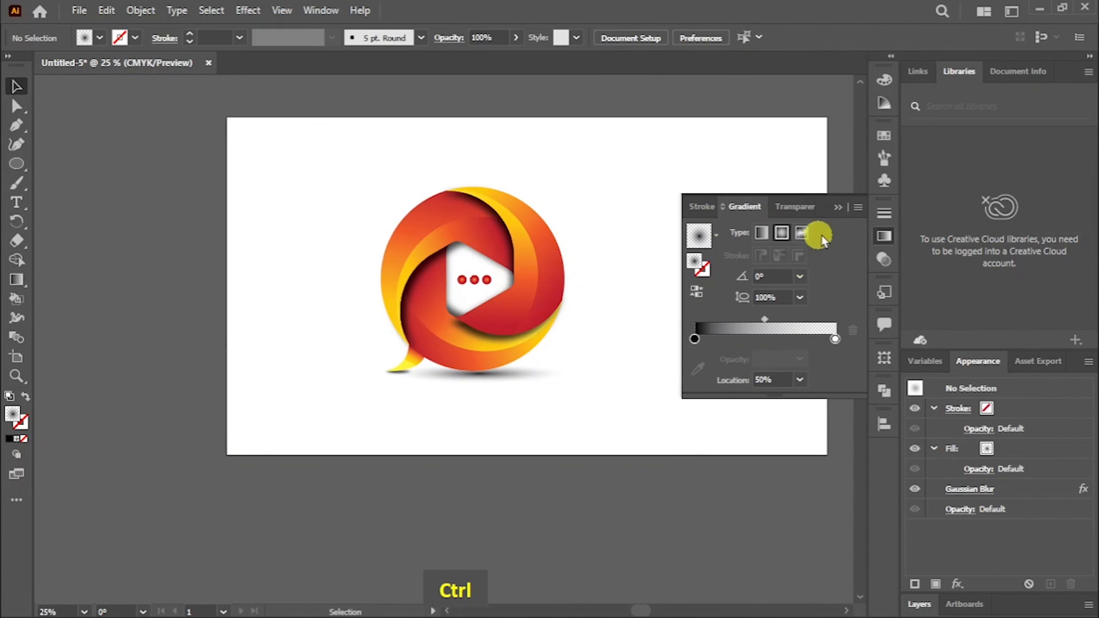
click(839, 219)
key(ctrl+0)
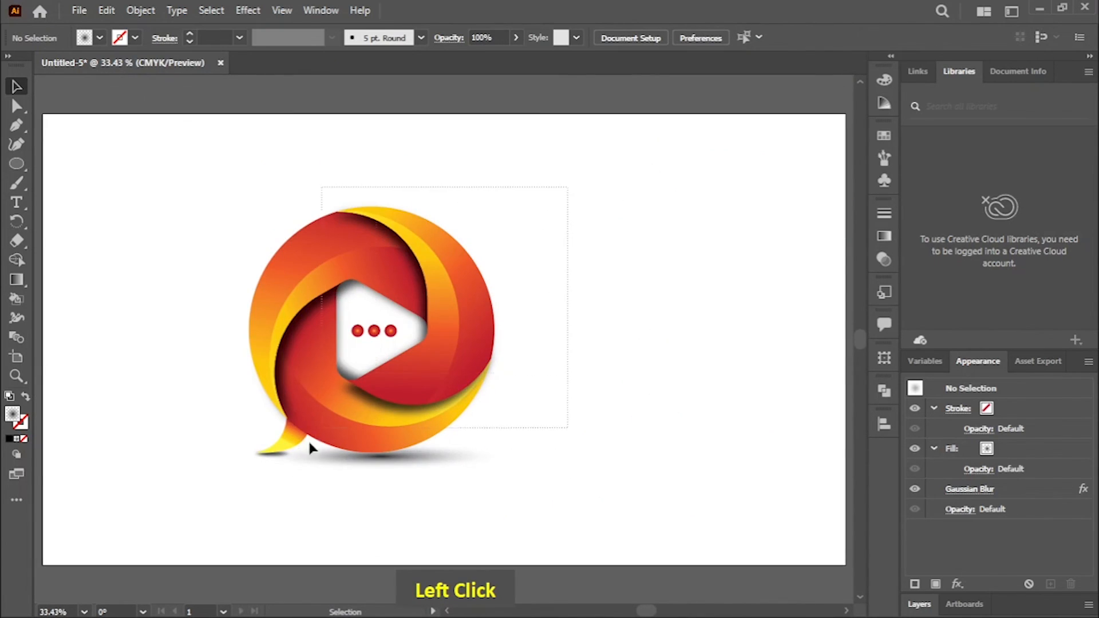
key(ctrl+a)
right_click(312, 270)
click(380, 458)
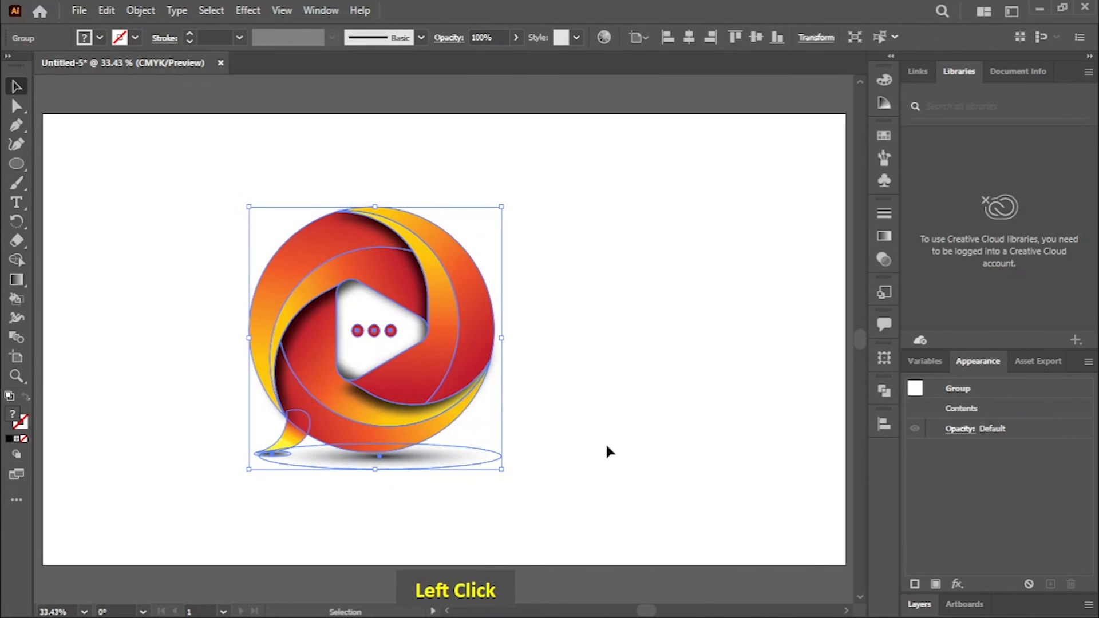
Step: Center the grouped logo horizontally and vertically on the artboard and deselect it
click(689, 37)
click(756, 37)
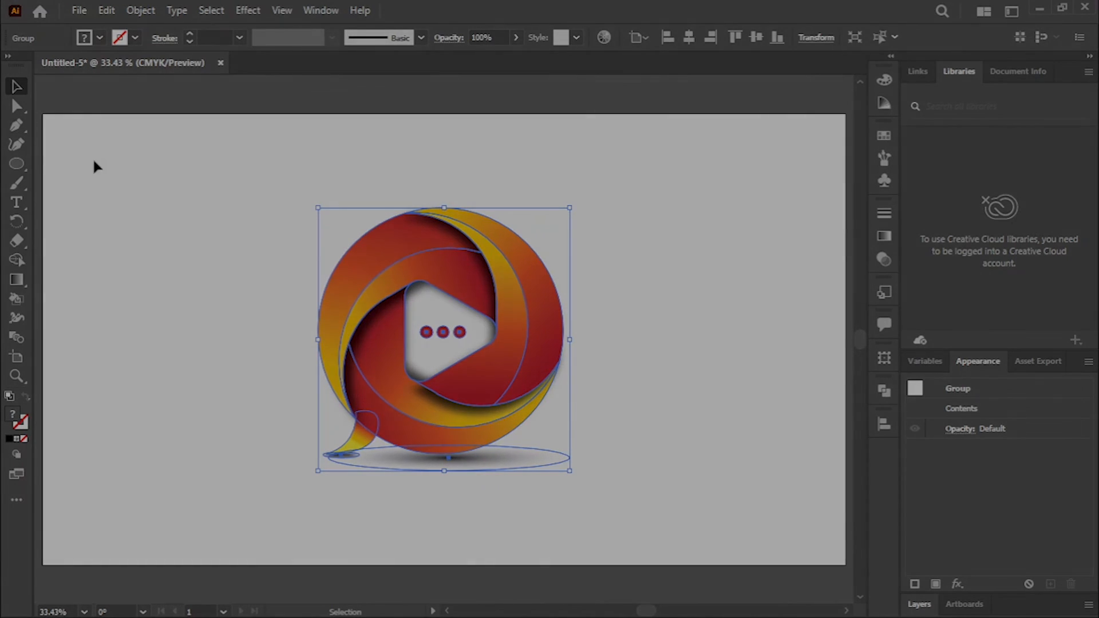
click(130, 203)
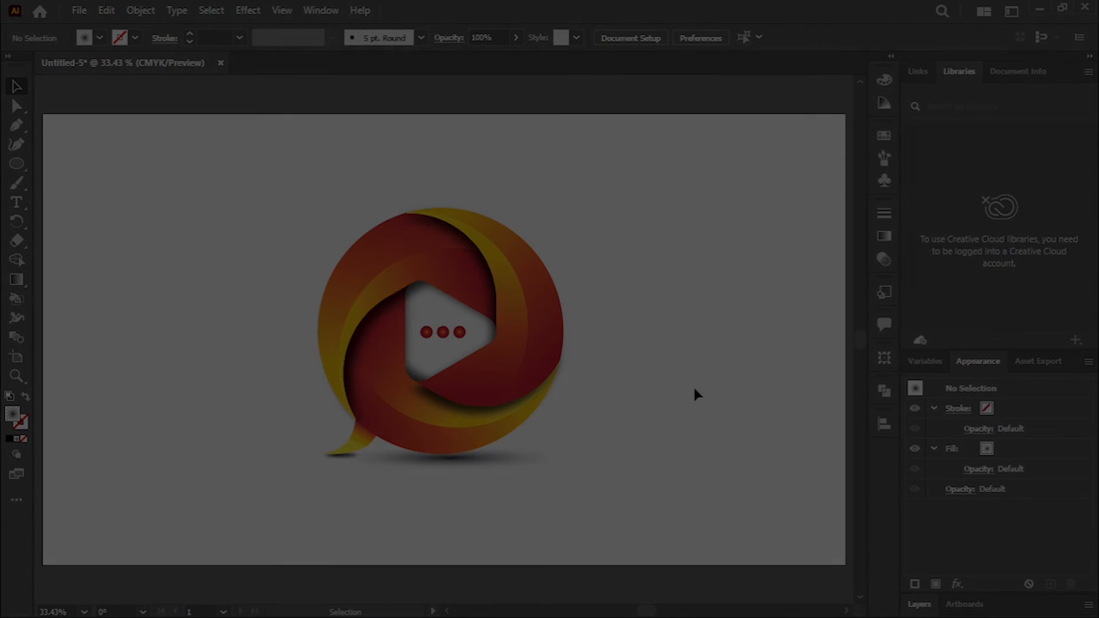